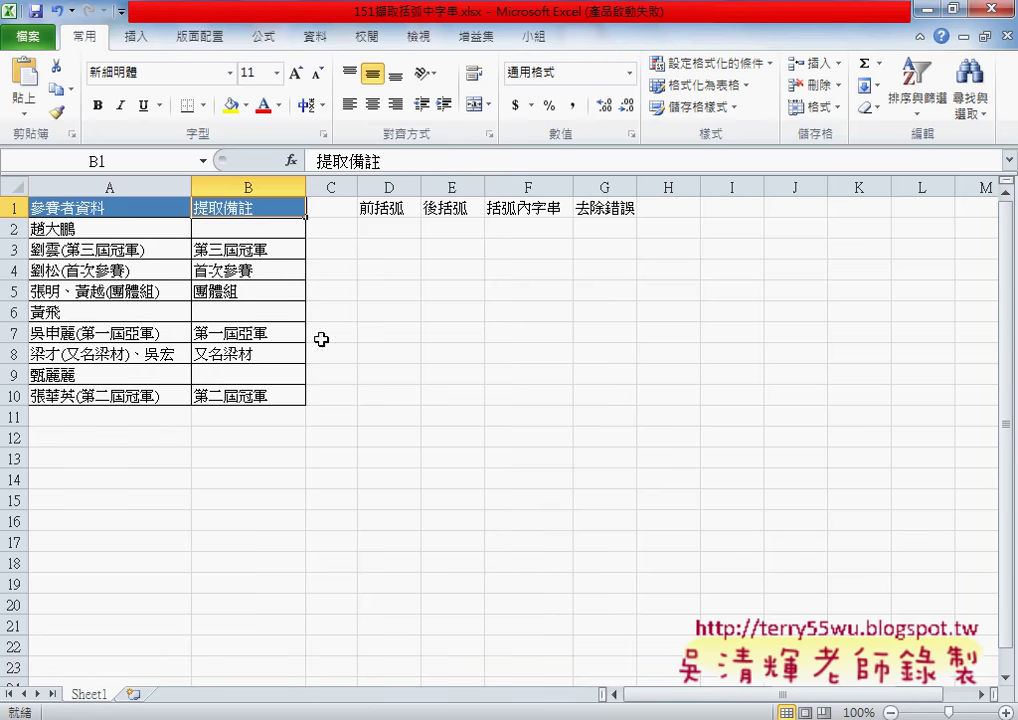
Step: Review the names in A2 and A3 and the existing extraction formula in B2
left_click(97, 229)
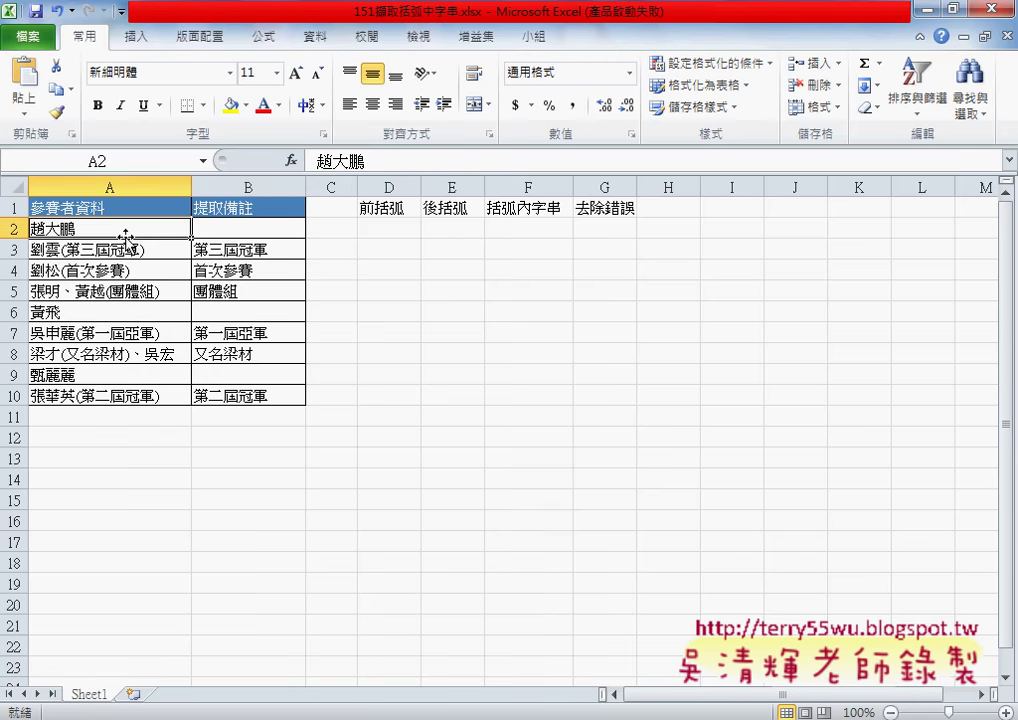
left_click(140, 250)
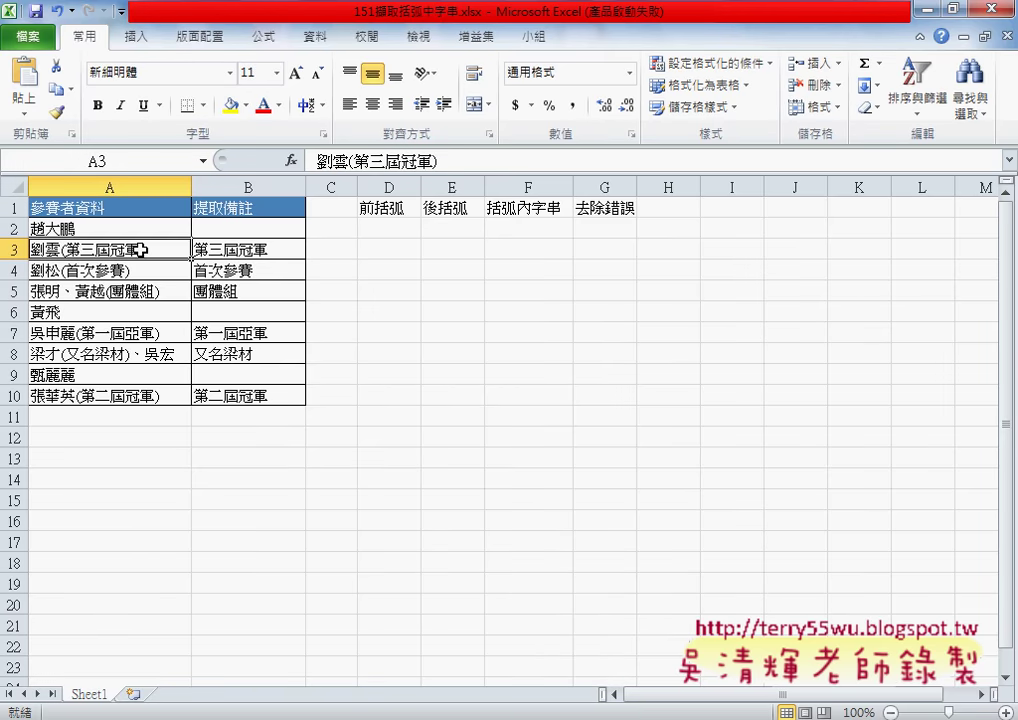
left_click(271, 231)
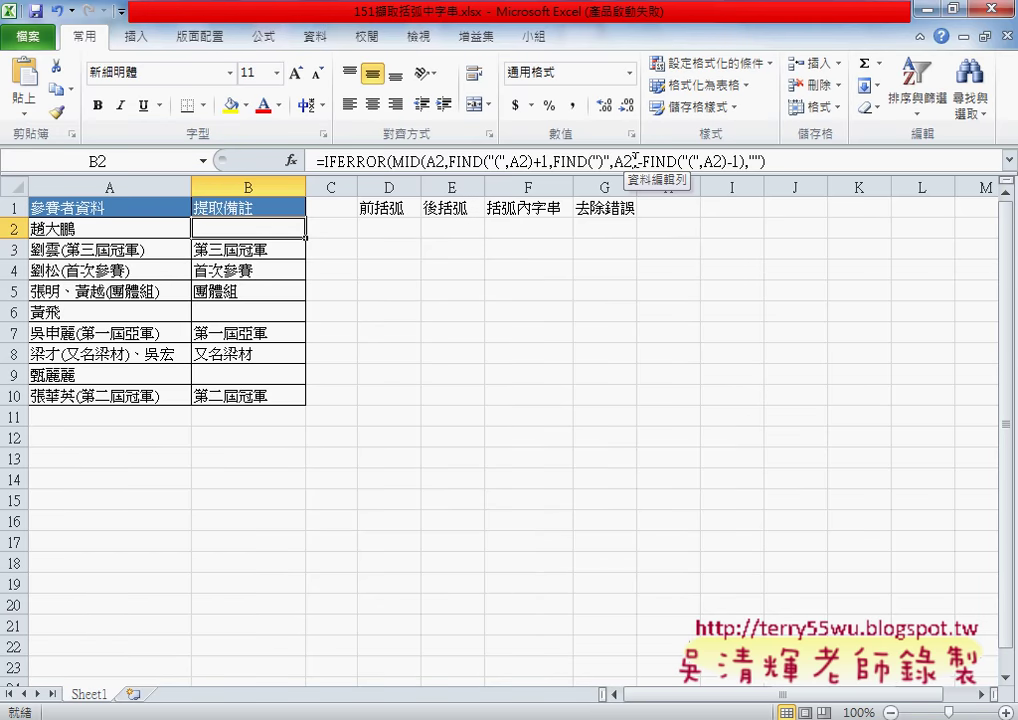
Step: Copy B1's blue header formatting onto the new headers in D1:G1 with Format Painter
left_click_drag(391, 209, 591, 206)
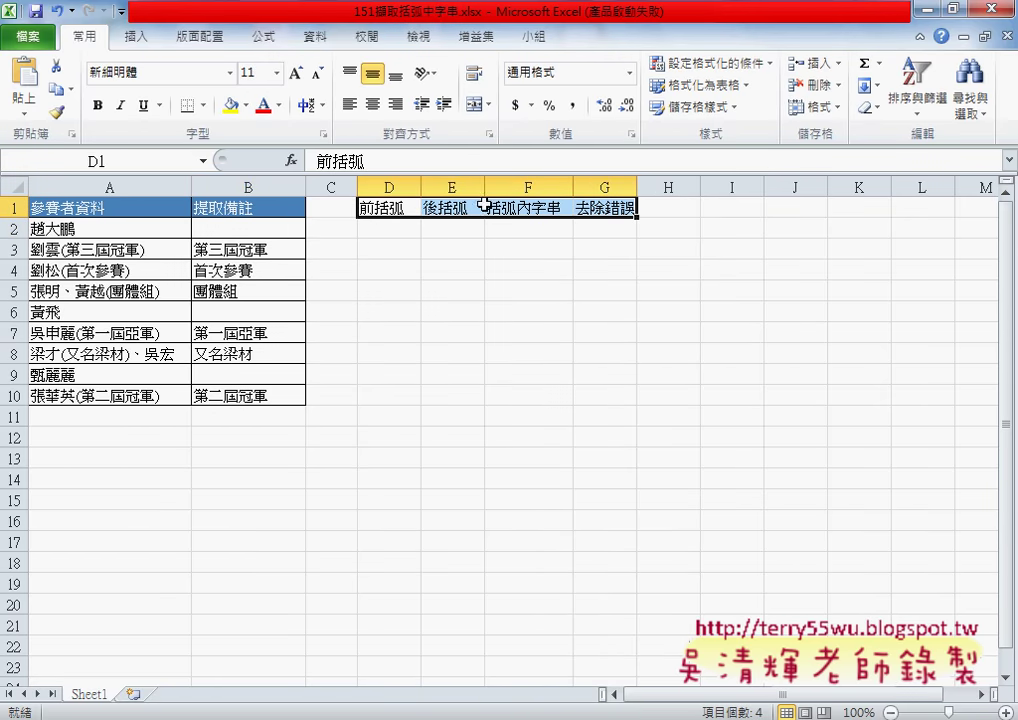
left_click(279, 208)
left_click(57, 112)
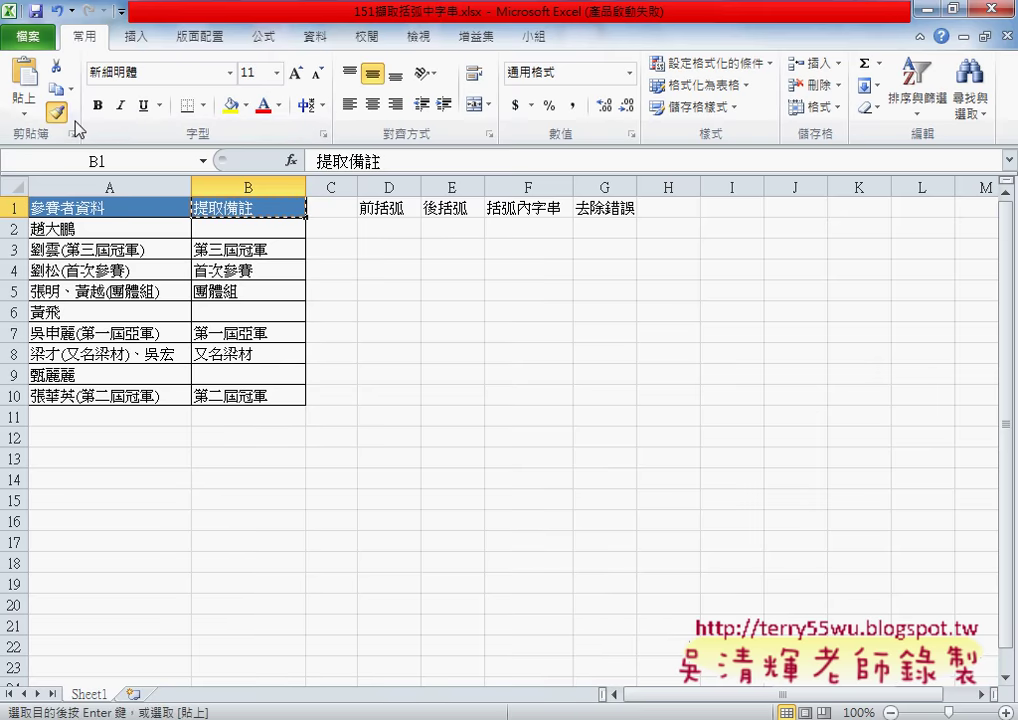
left_click_drag(364, 209, 604, 208)
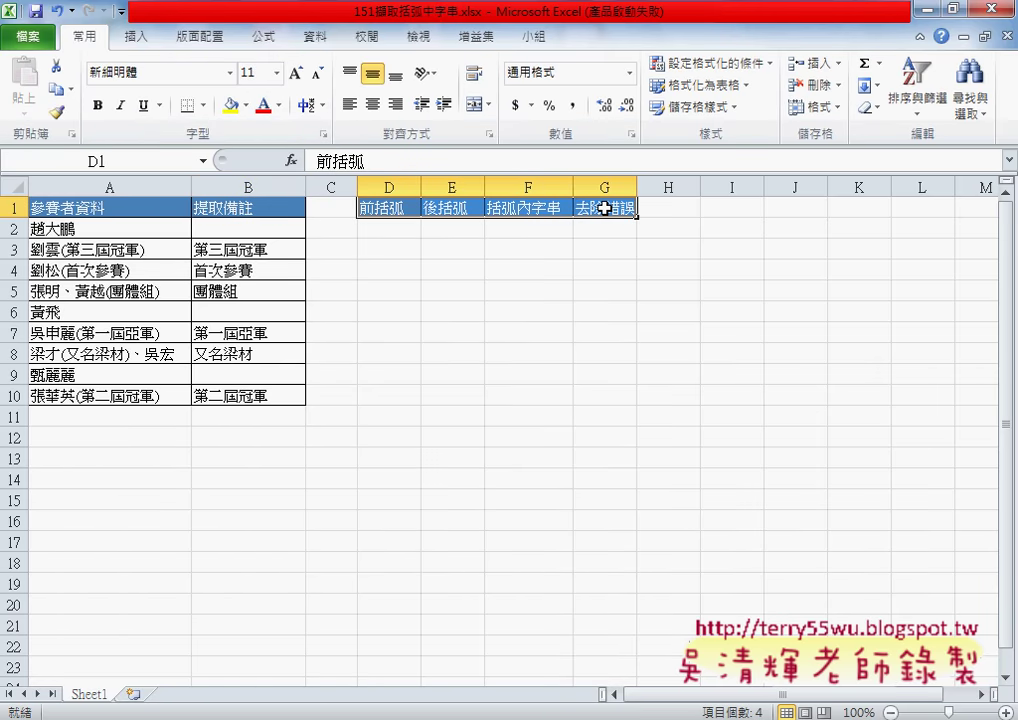
left_click(401, 231)
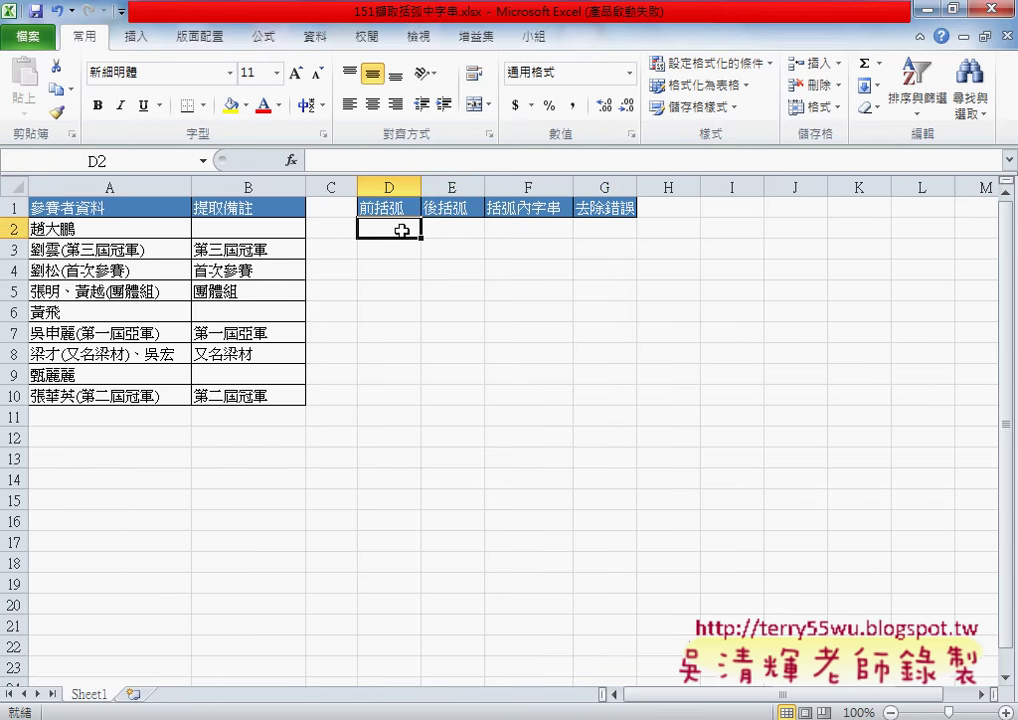
Step: Insert the FIND function into D2 from the Text category
left_click(291, 160)
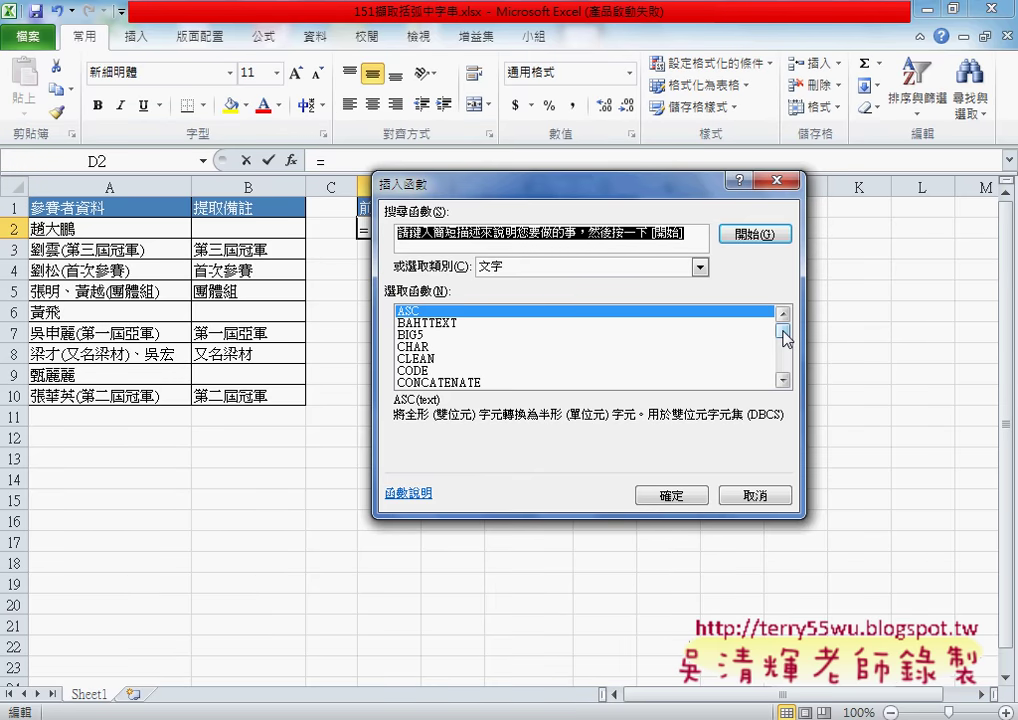
left_click_drag(783, 331, 786, 340)
left_click(430, 323)
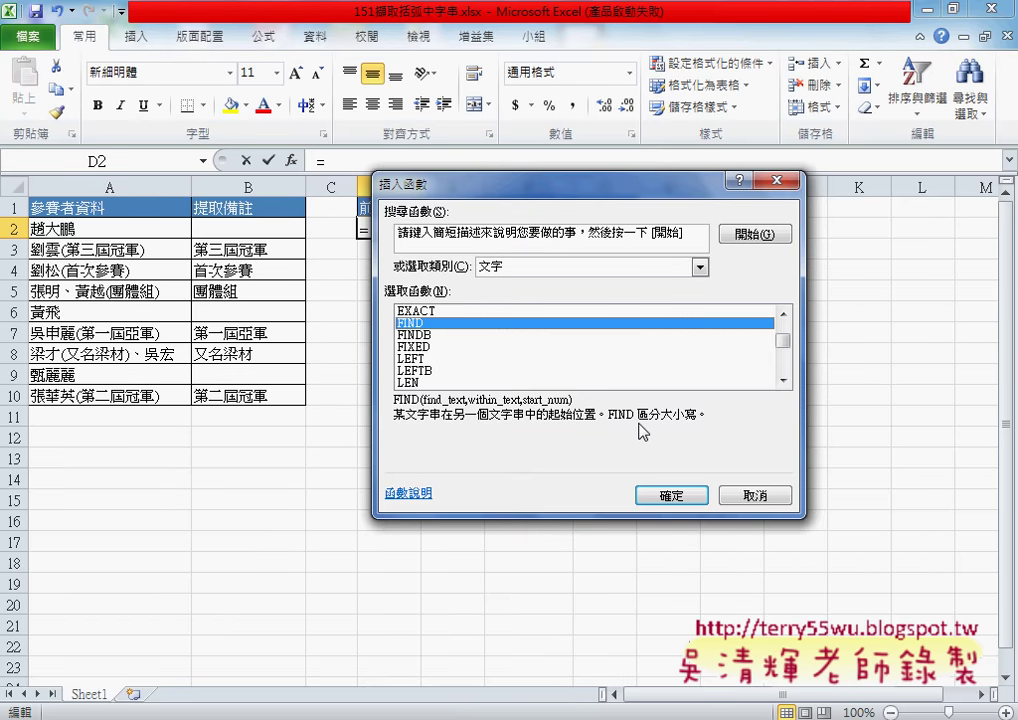
left_click(680, 495)
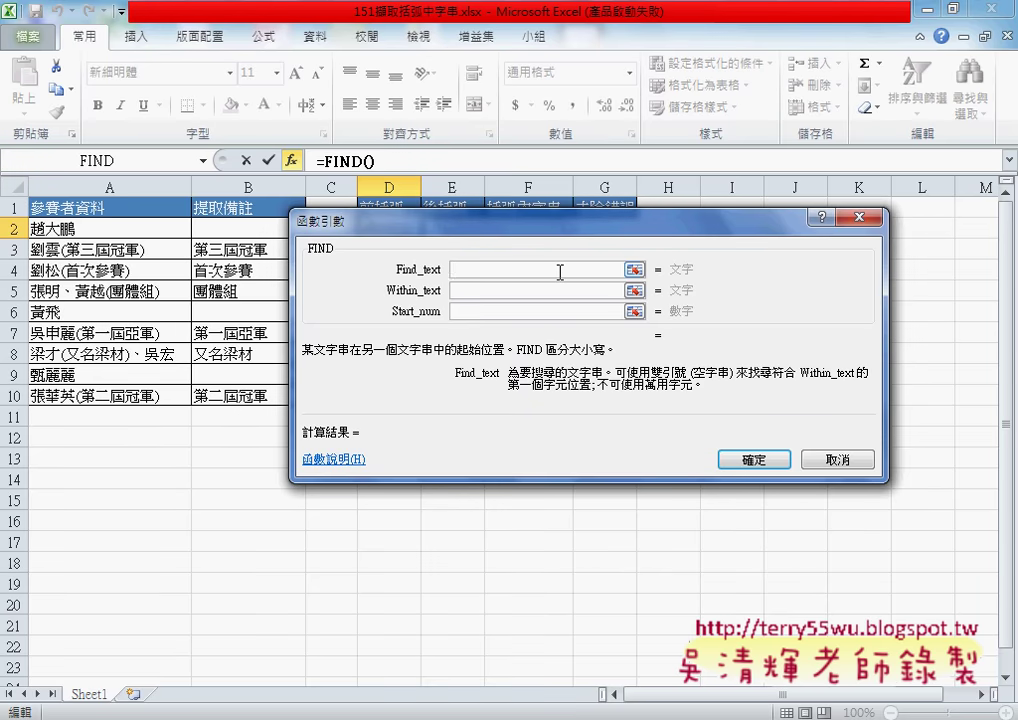
Step: Set Find_text to "(" and Within_text to A2, completing =FIND("(",A2) in D2
type("(")
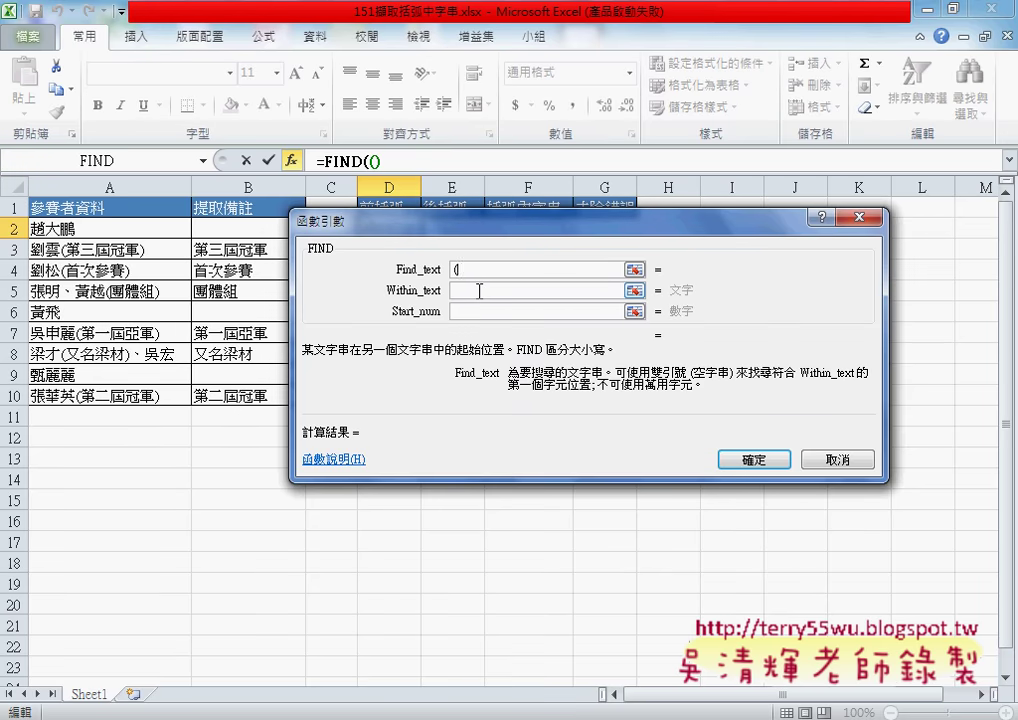
key("Tab")
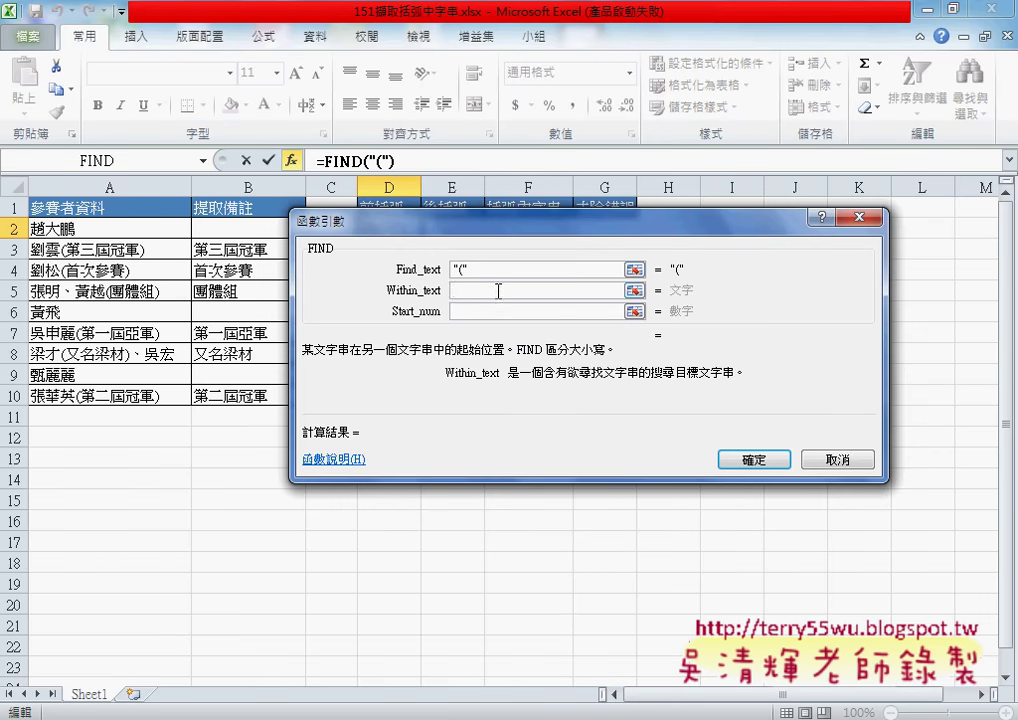
left_click_drag(514, 235, 590, 203)
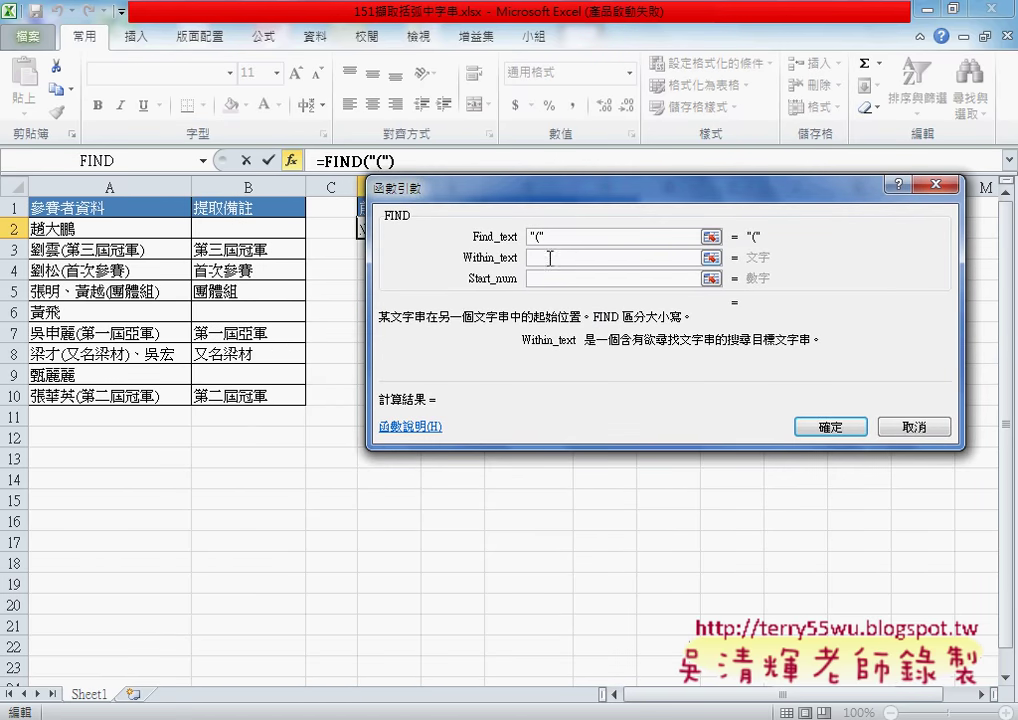
left_click(140, 228)
left_click(598, 278)
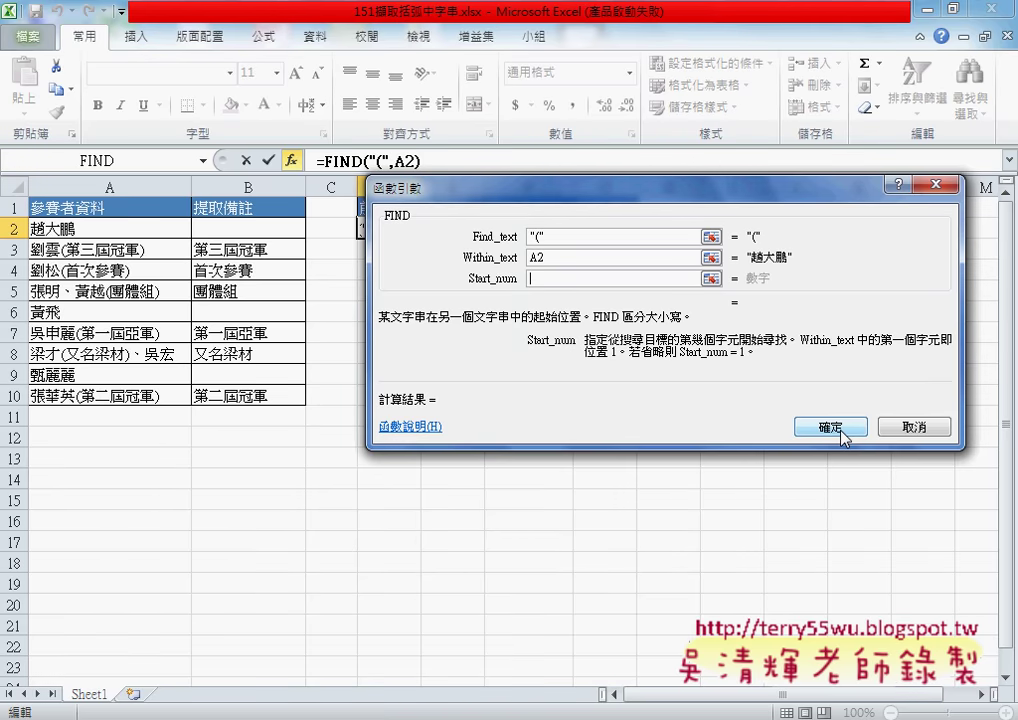
left_click(843, 435)
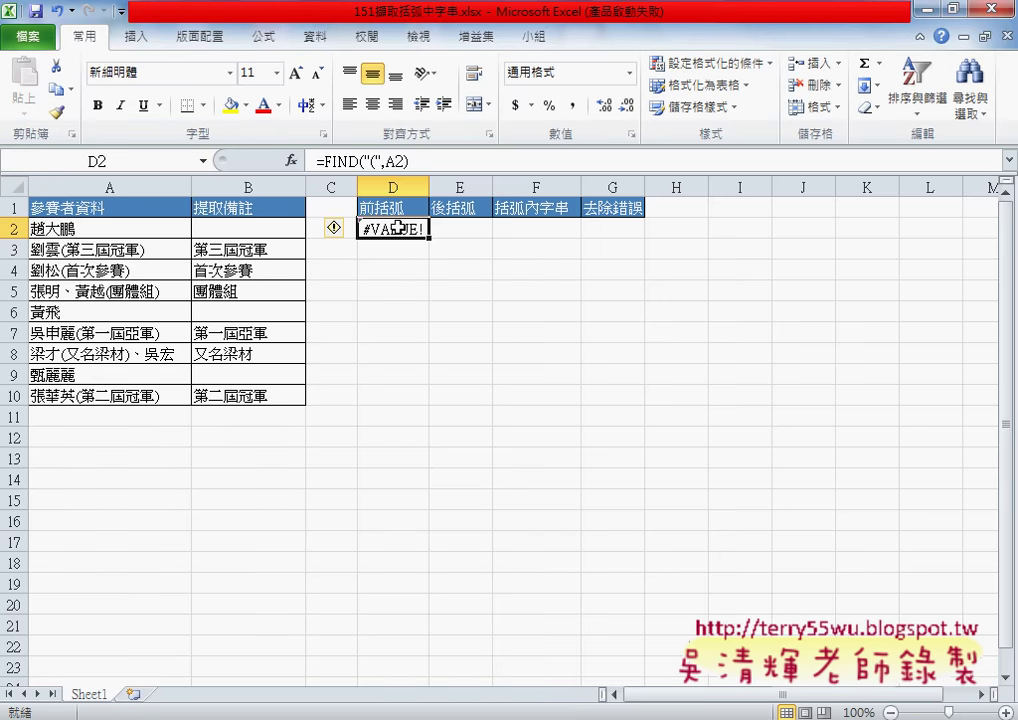
Step: Fill the FIND formula down to D10 and check the positions and #VALUE! results
left_click_drag(428, 238, 424, 406)
left_click(400, 250)
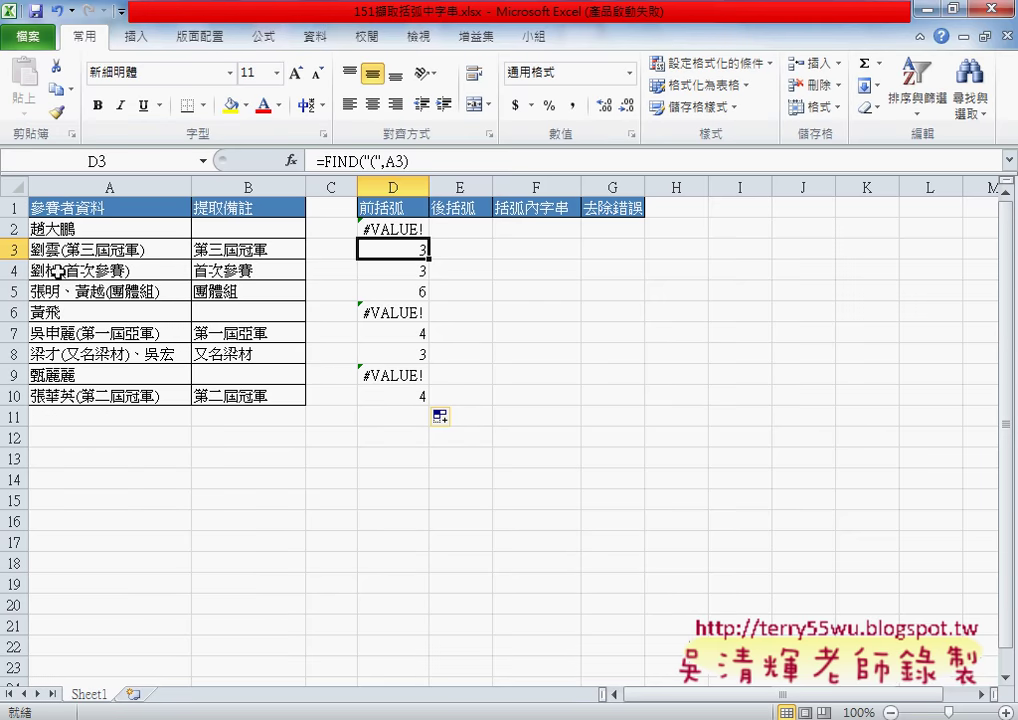
left_click(400, 312)
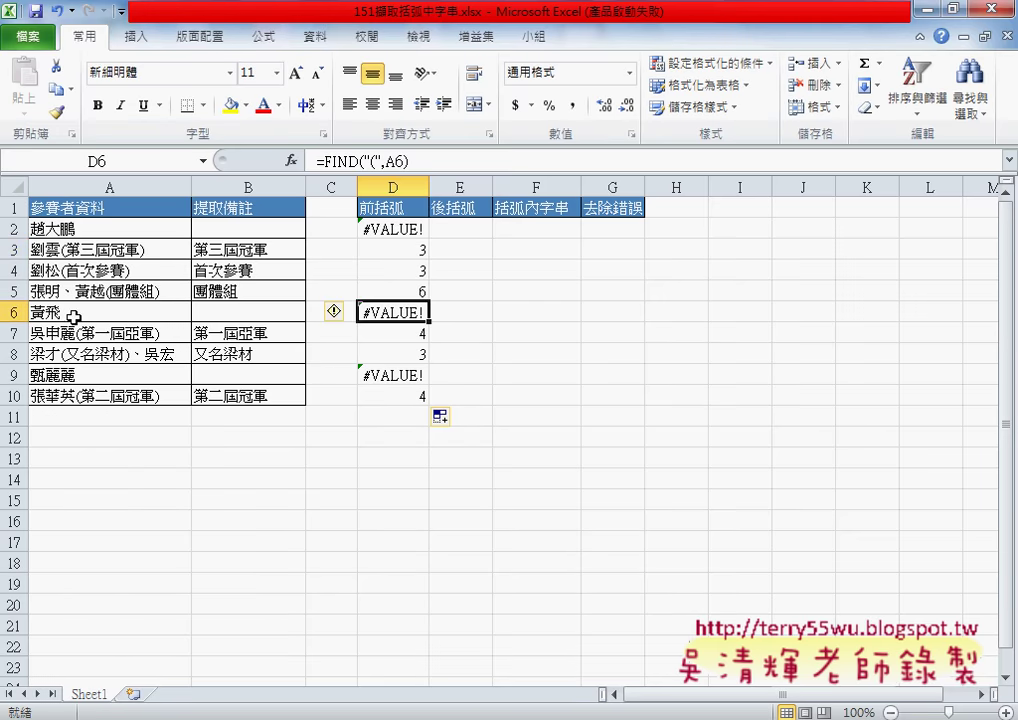
left_click(401, 376)
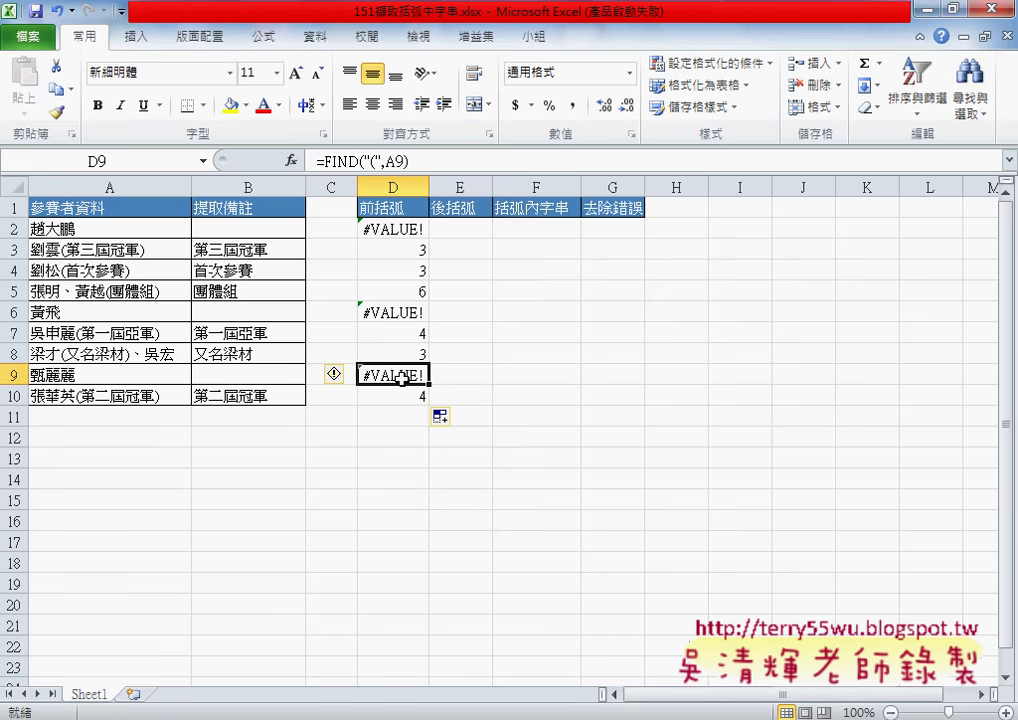
Step: Select D2's =FIND("(",A2) formula text in the formula bar for copying
left_click(460, 226)
left_click(395, 224)
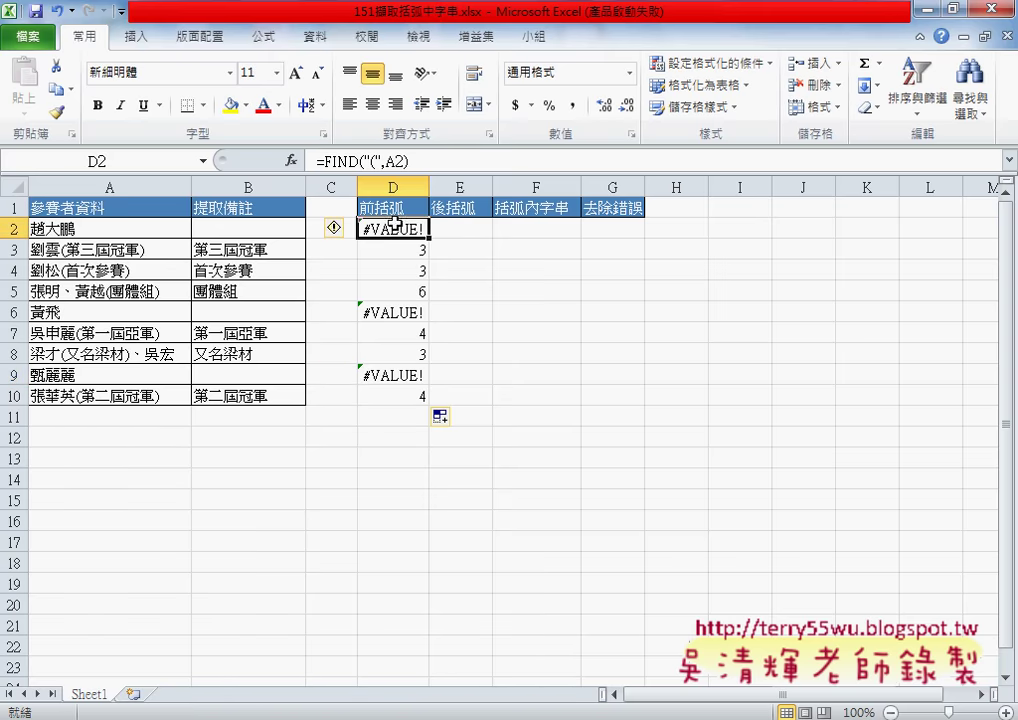
left_click_drag(412, 160, 318, 160)
right_click(357, 161)
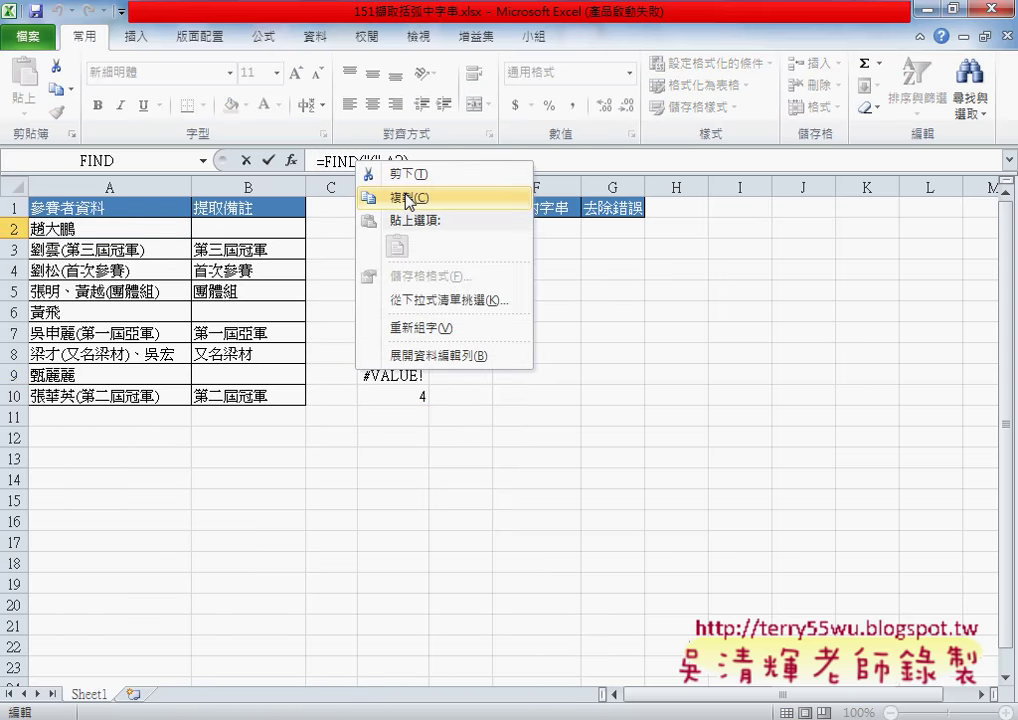
Step: Copy the FIND formula text and paste it into E2
left_click(390, 198)
left_click(245, 160)
left_click(460, 228)
left_click(384, 161)
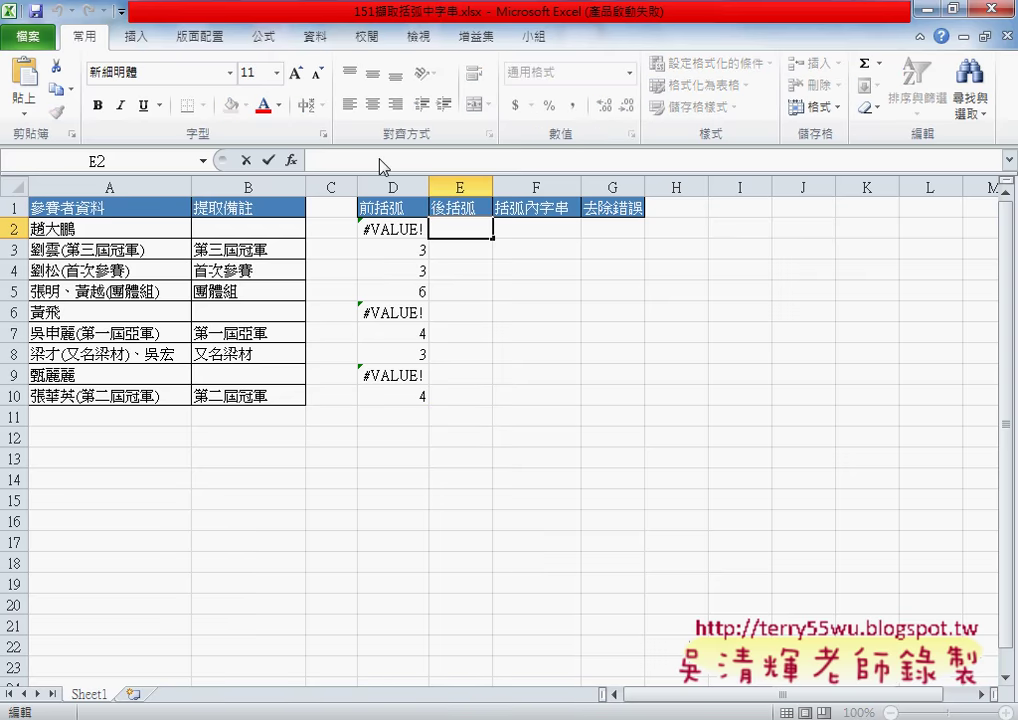
right_click(357, 160)
left_click(420, 234)
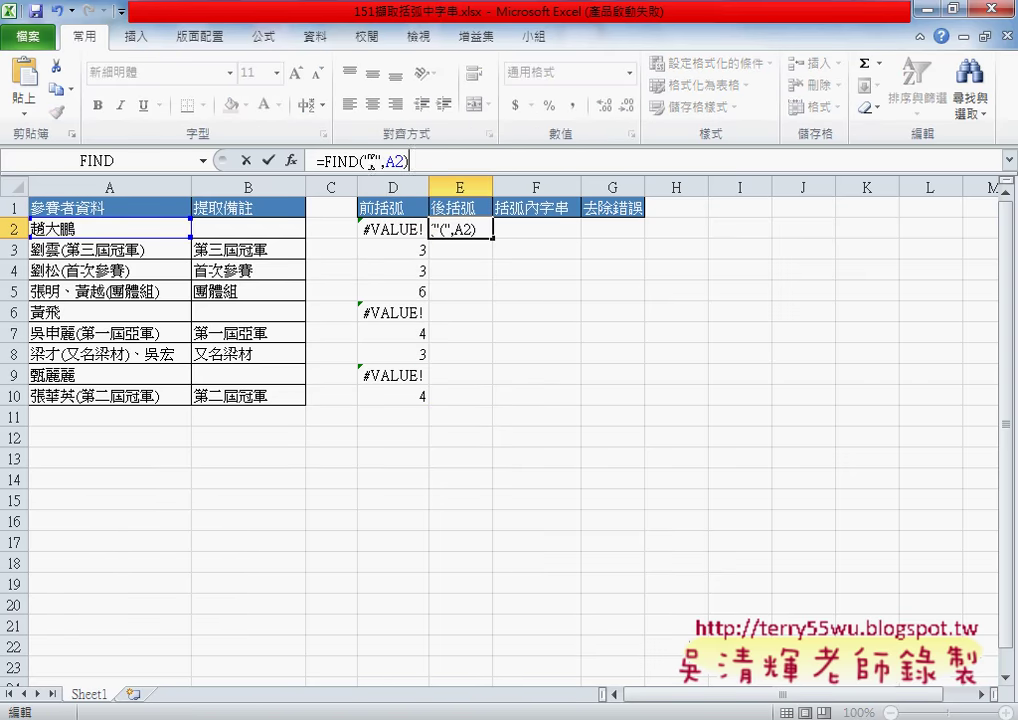
Step: Change the search character to ")" and fill =FIND(")",A2) down to E10
double_click(374, 161)
type(")")
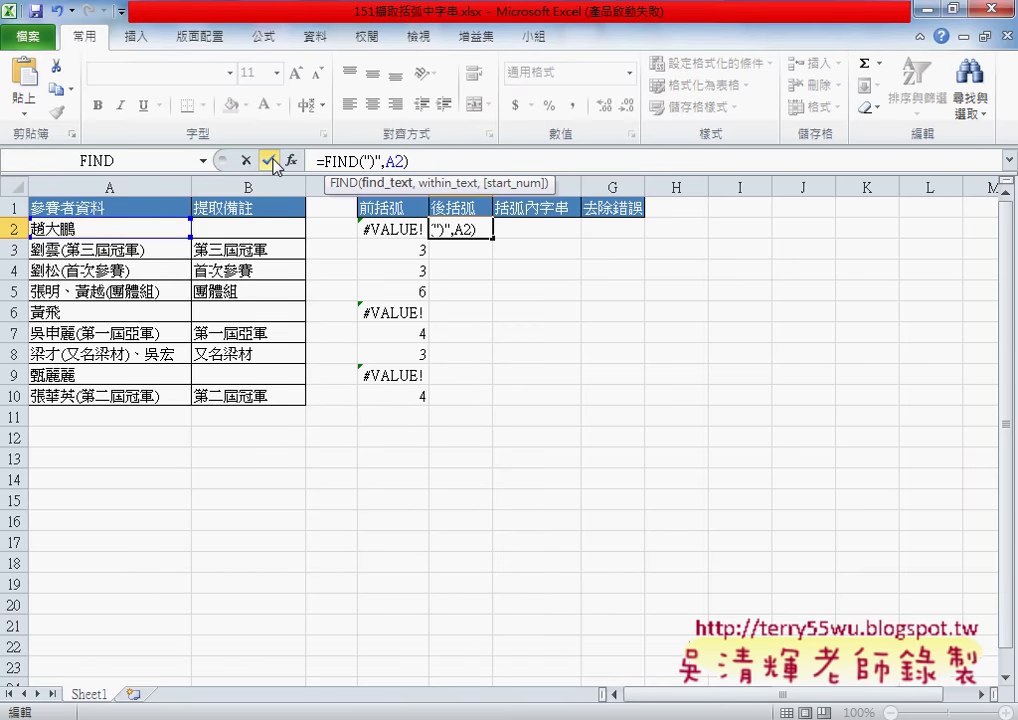
left_click(269, 160)
left_click_drag(503, 240, 497, 404)
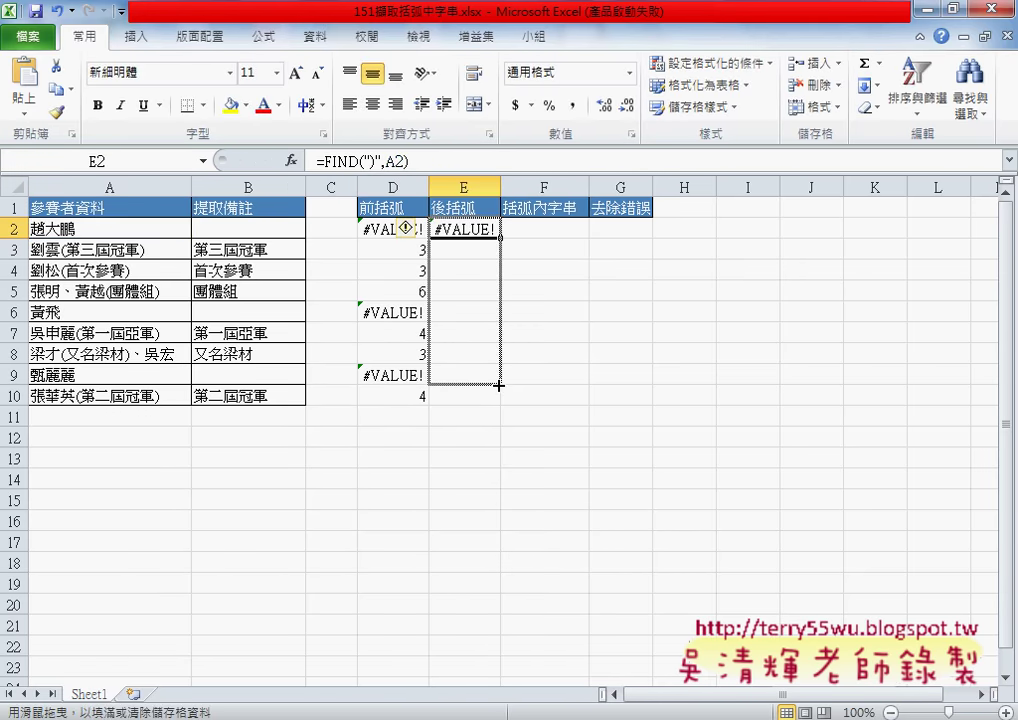
left_click(488, 252)
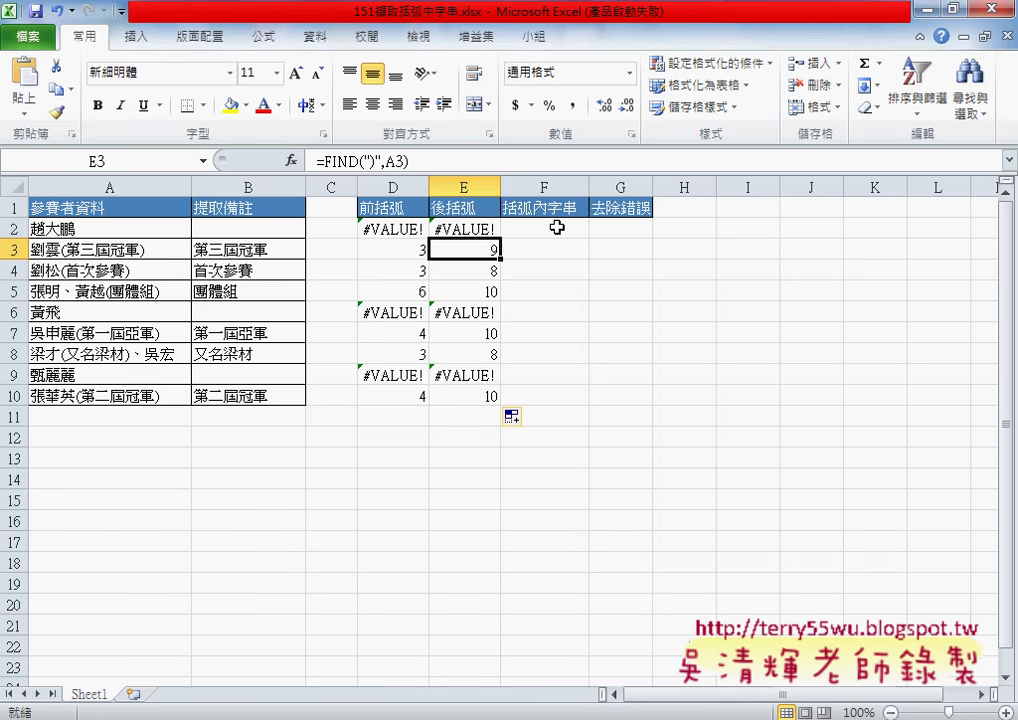
Step: Select F3 and insert the MID function from the Text category
left_click(557, 228)
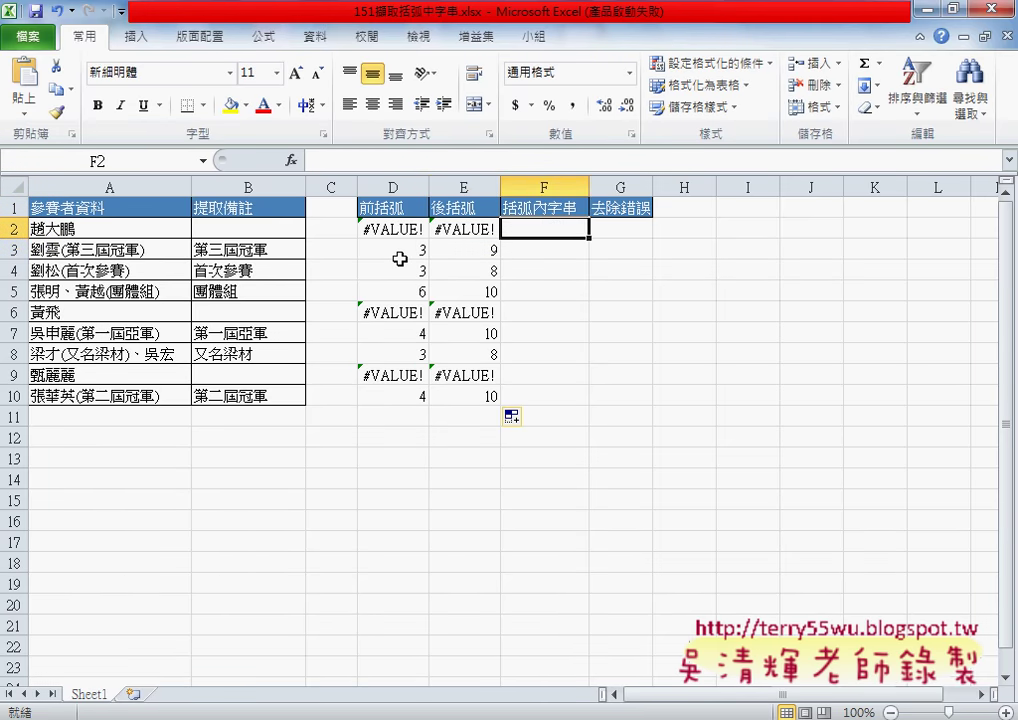
left_click(535, 250)
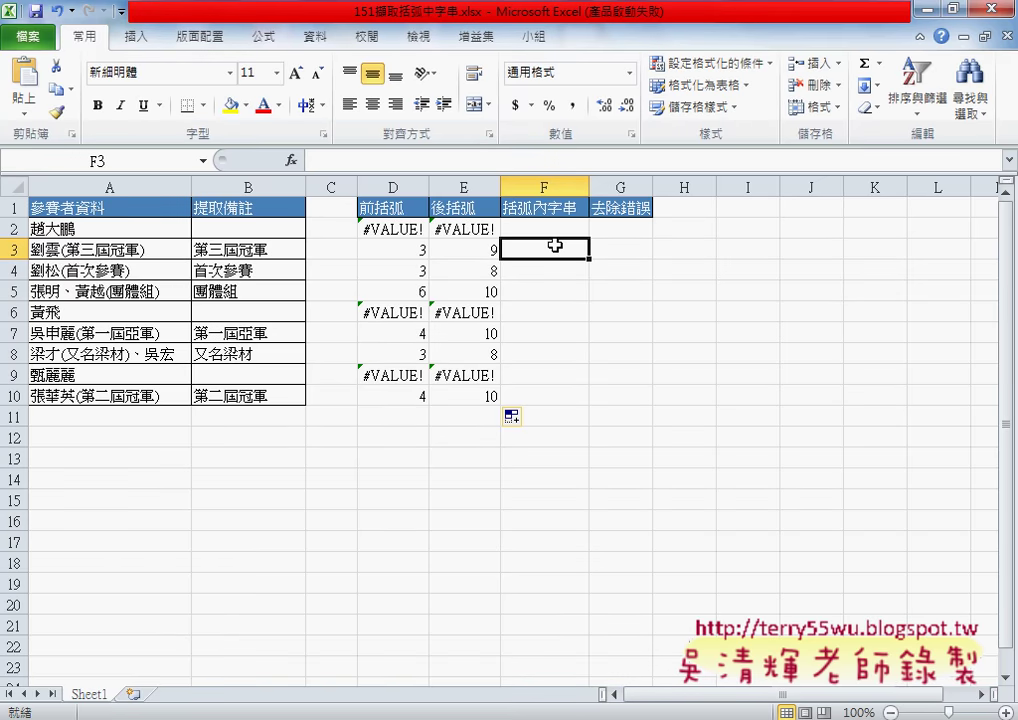
left_click(291, 160)
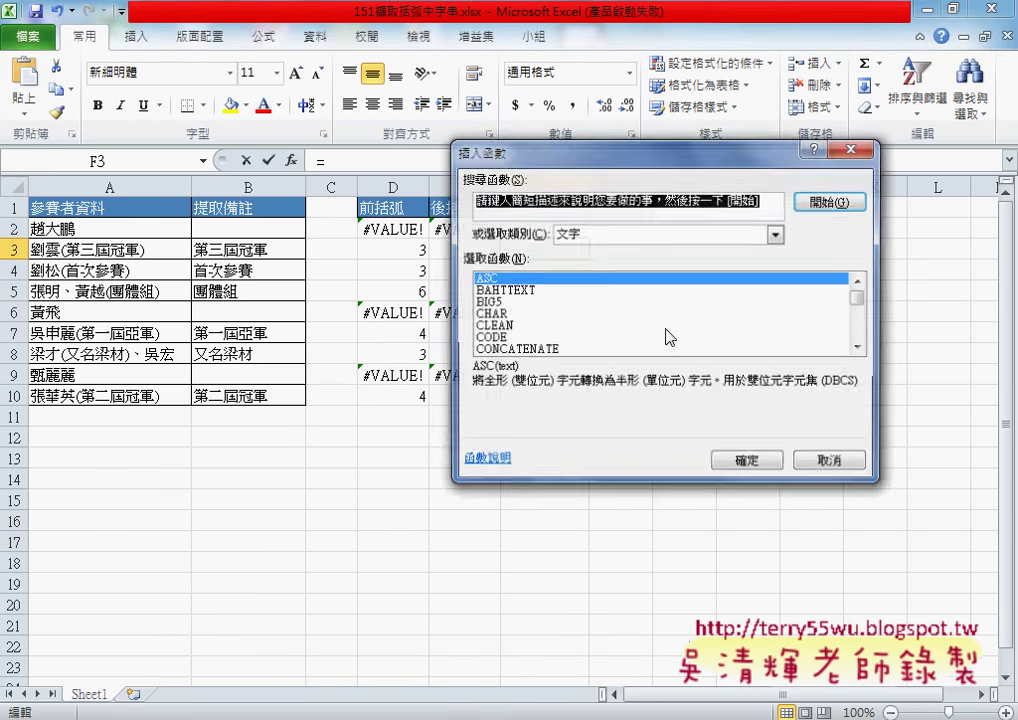
mouse_move(857, 300)
left_mouse_down()
mouse_move(862, 333)
mouse_move(859, 311)
left_mouse_up()
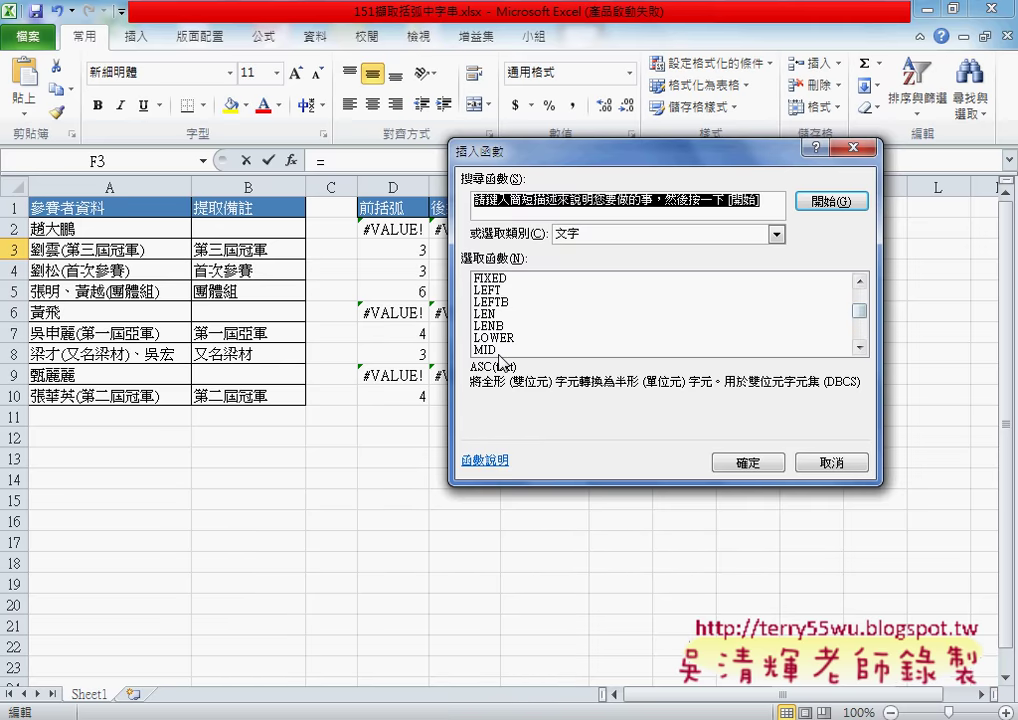
left_click(600, 350)
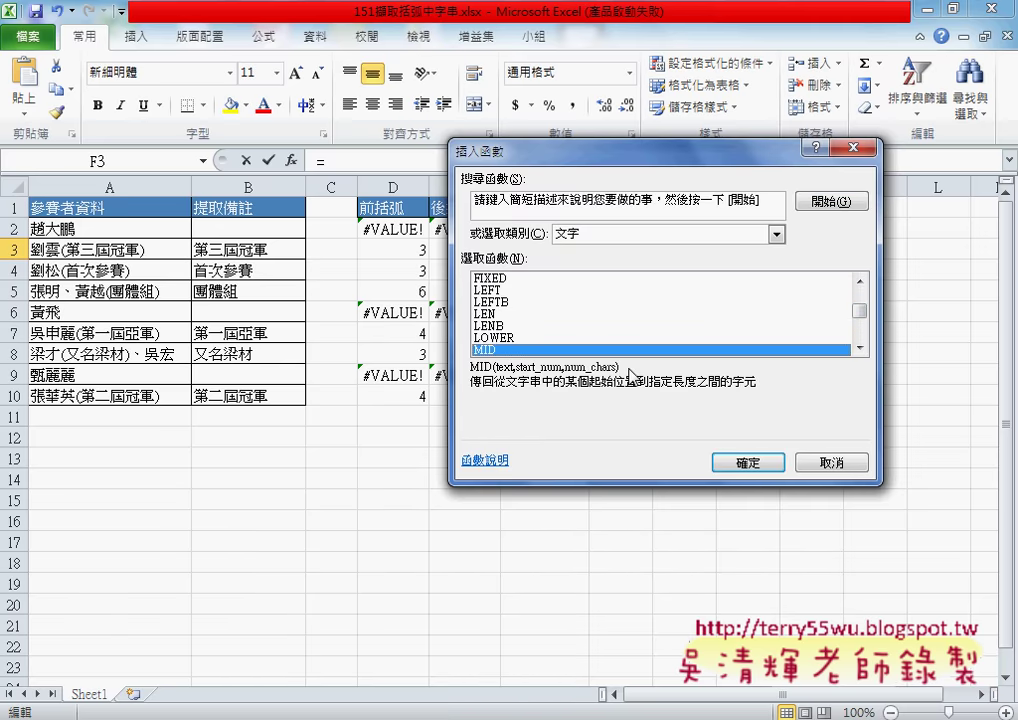
left_click(748, 463)
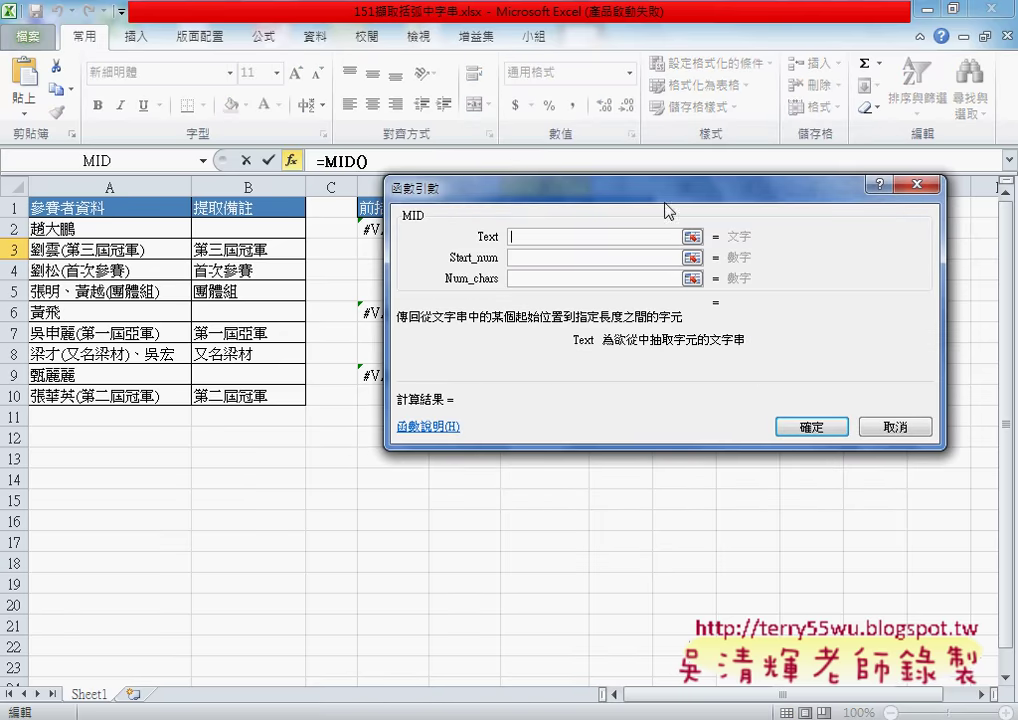
Step: Fill MID's arguments with A3 as Text, D3+1 as Start_num and E3-D3 as Num_chars
left_click_drag(666, 197, 658, 378)
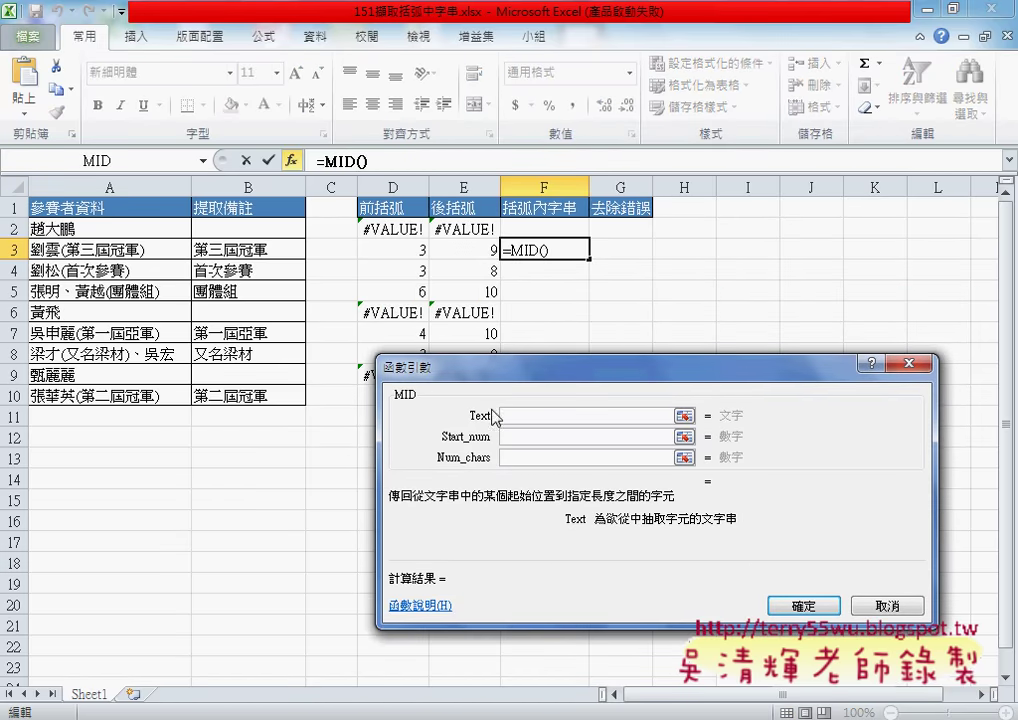
left_click(128, 253)
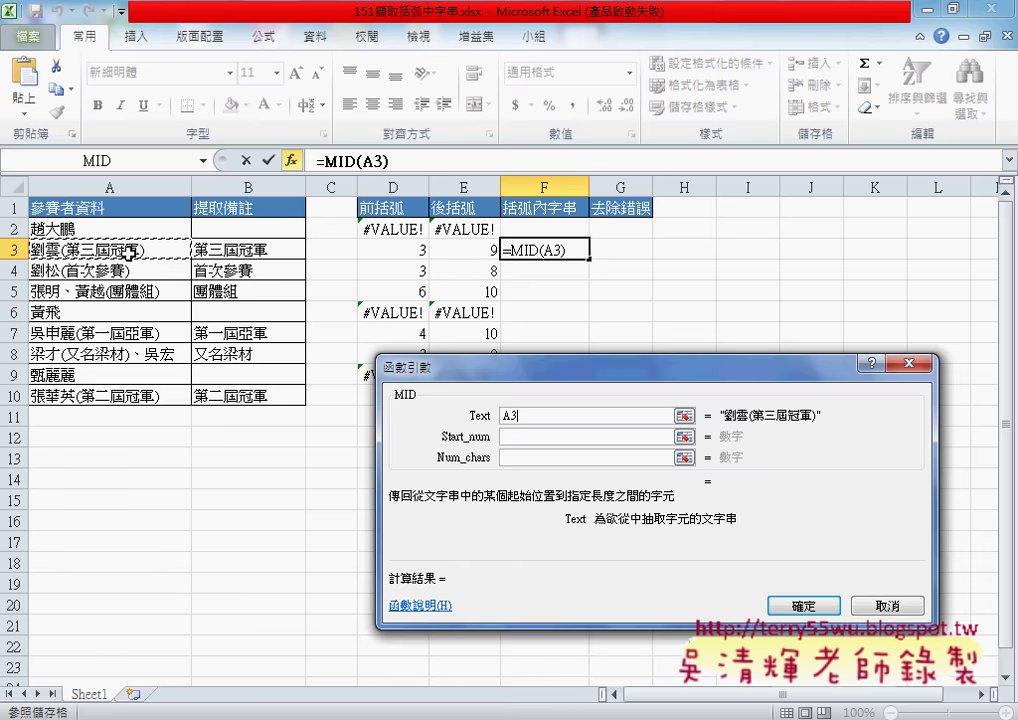
left_click(519, 437)
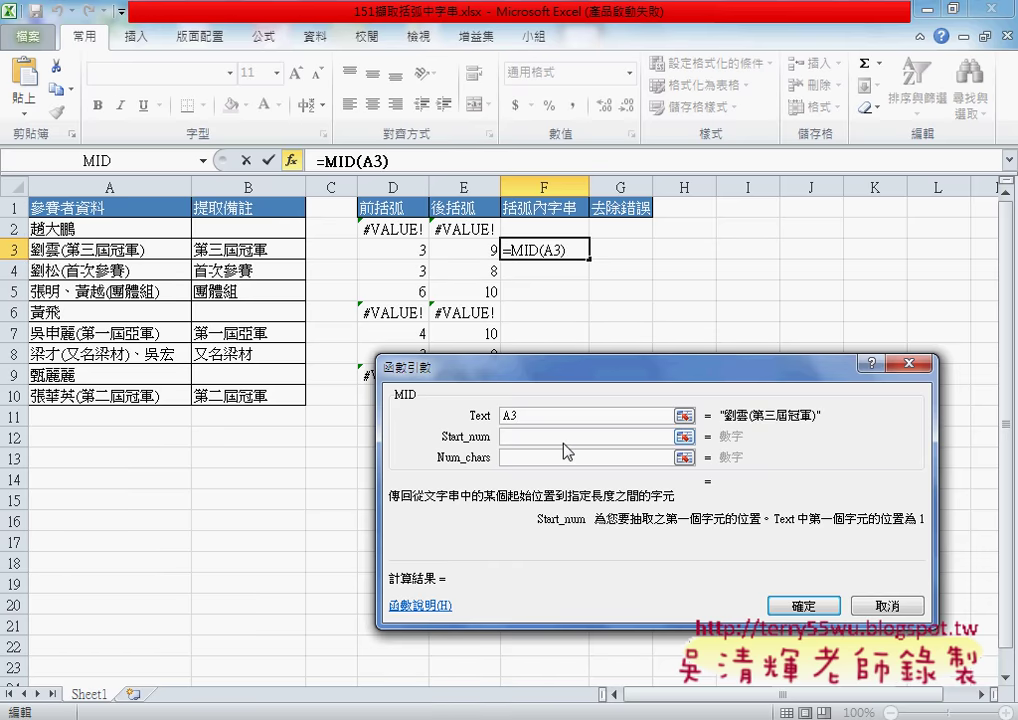
left_click(404, 250)
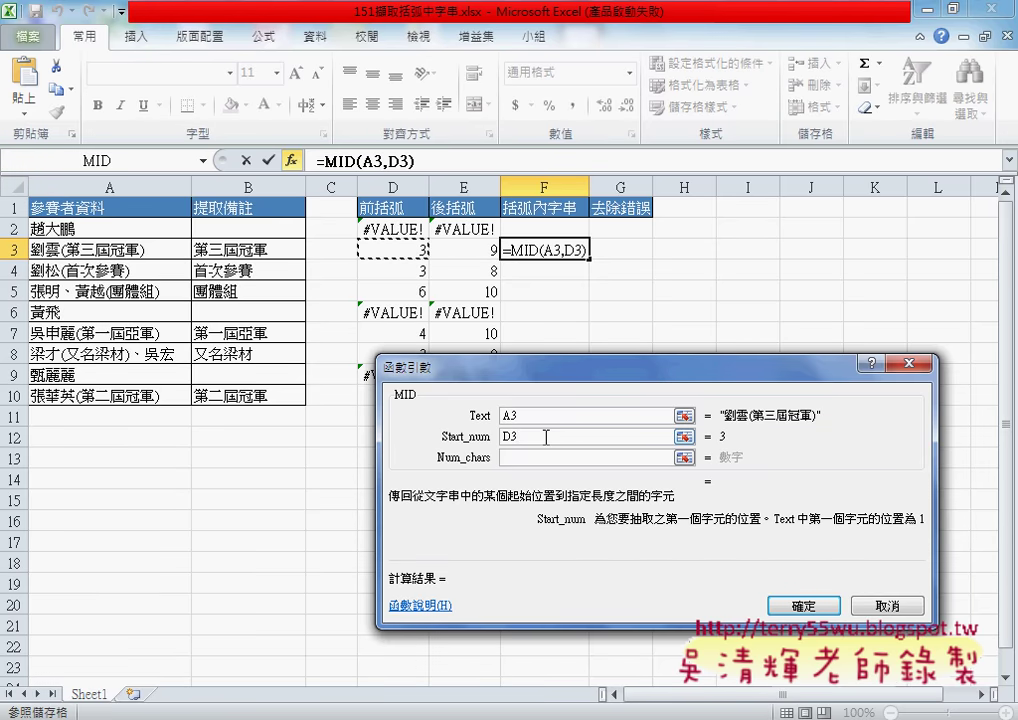
type("+")
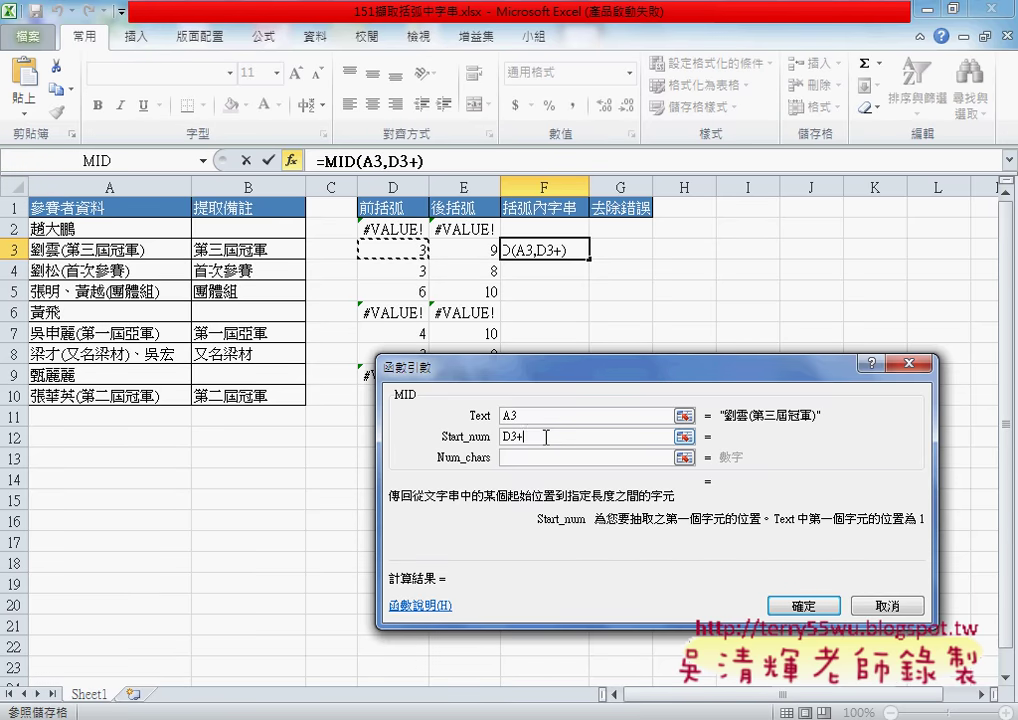
type("1")
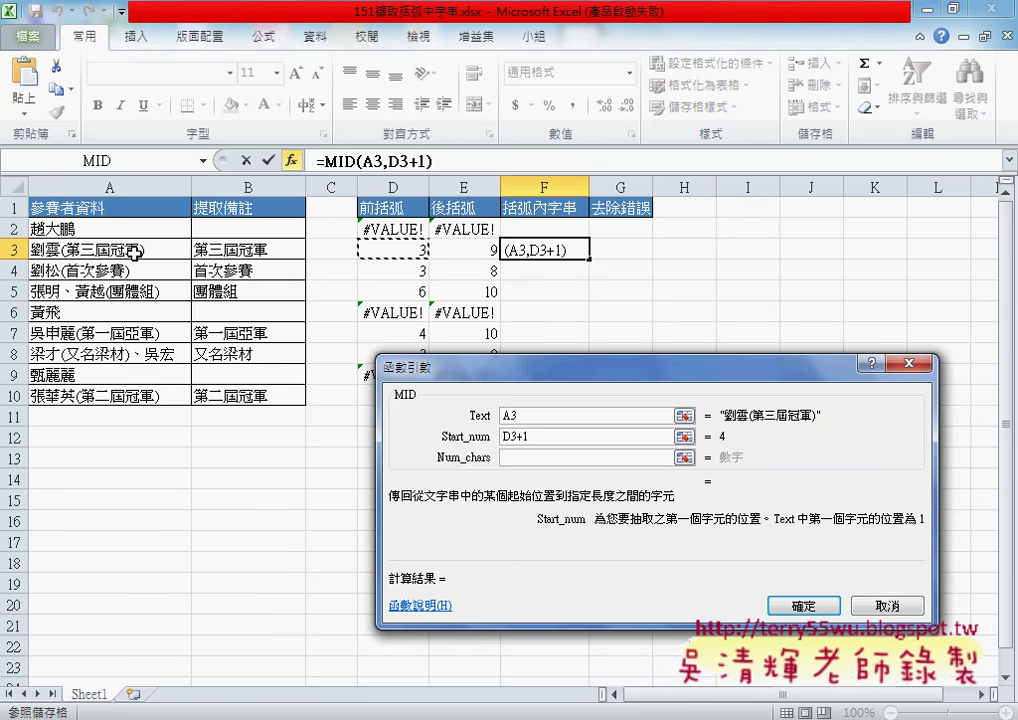
left_click(509, 457)
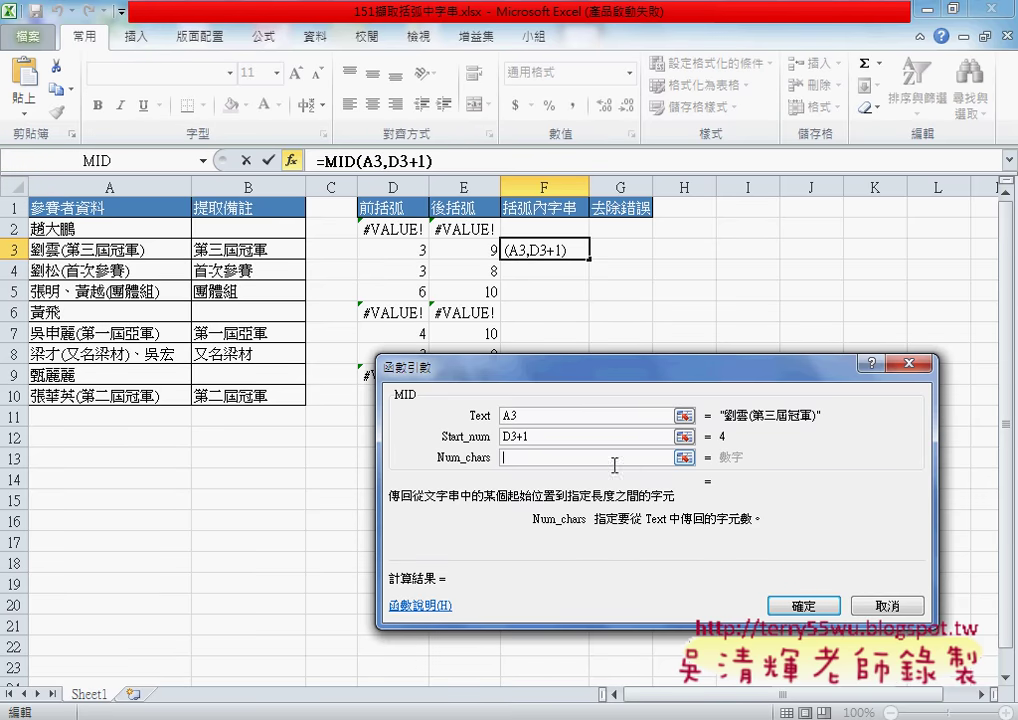
left_click(487, 250)
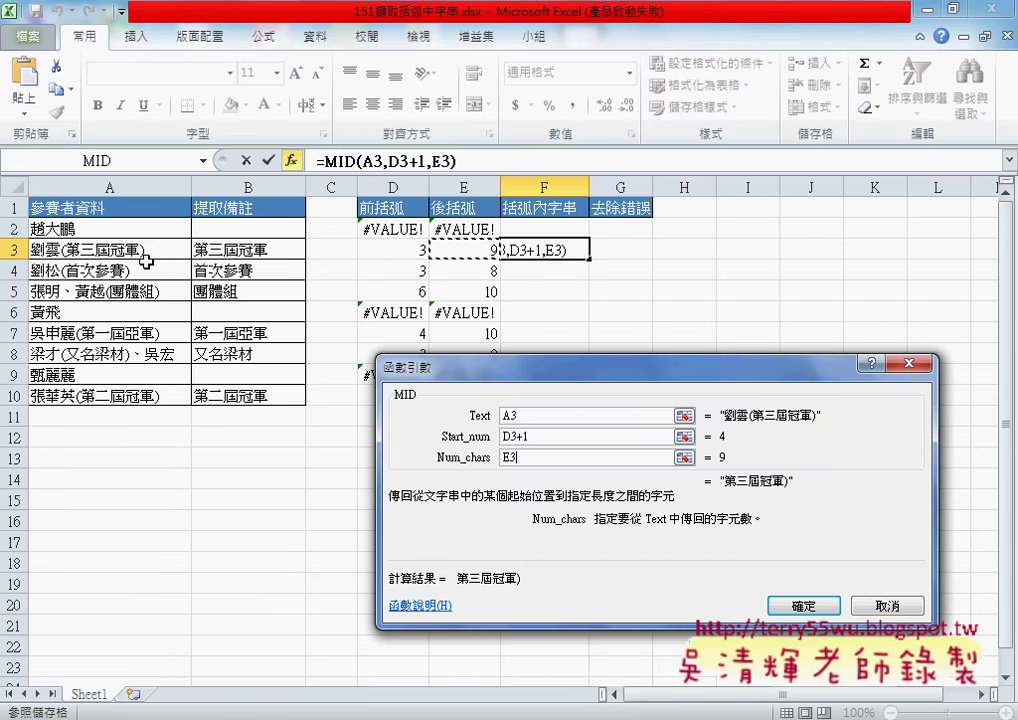
type("-")
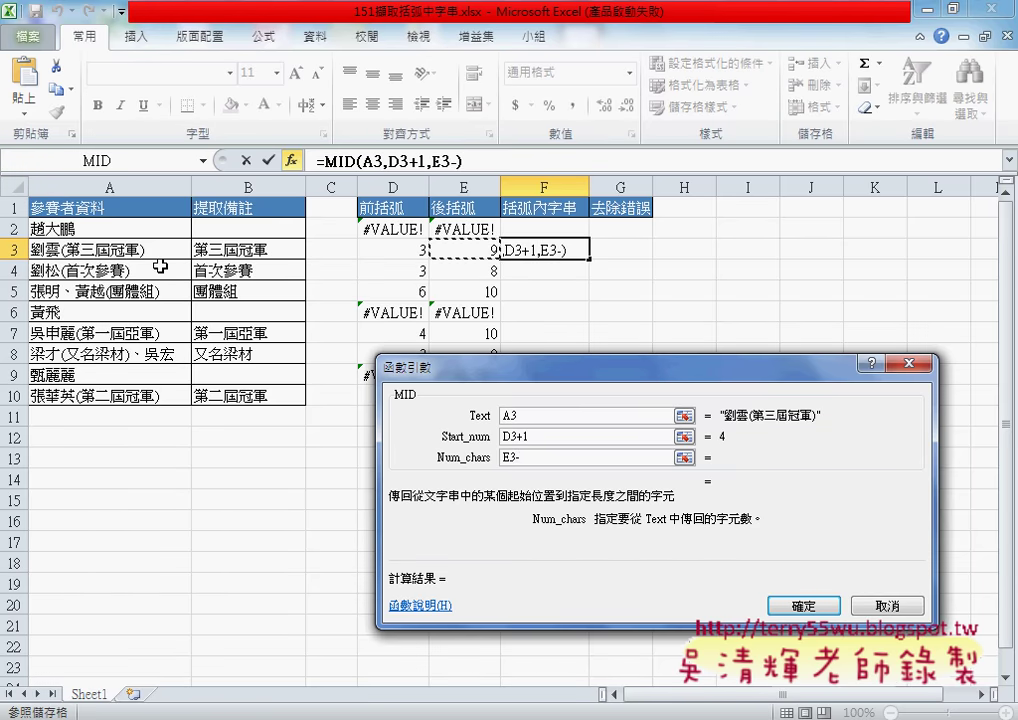
left_click(405, 254)
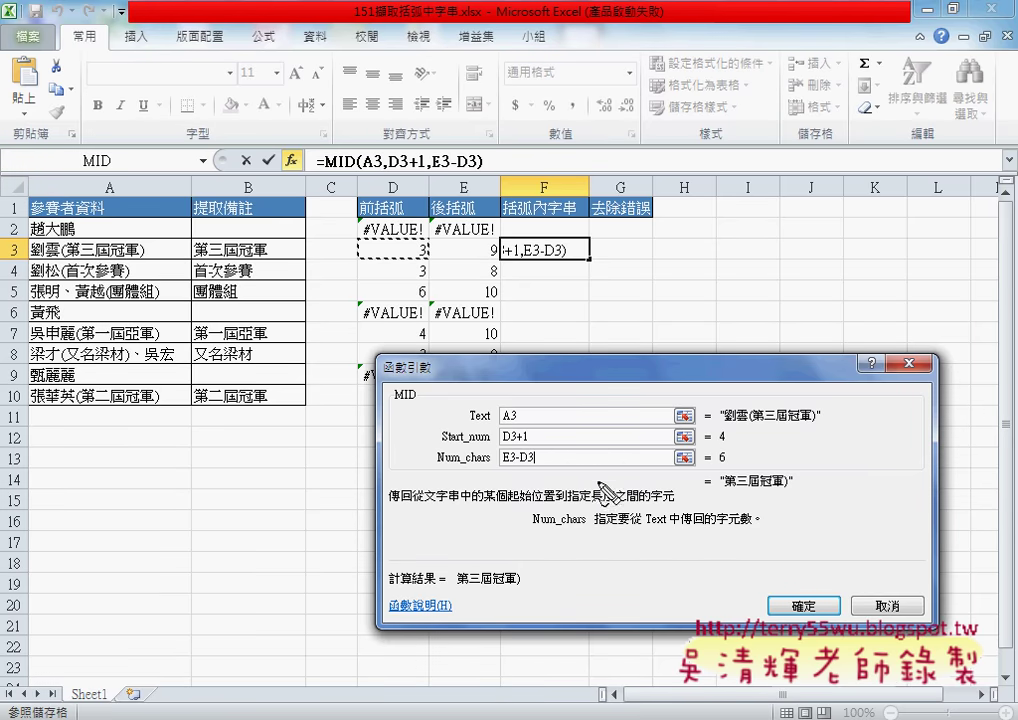
Step: Annotate how E3-D3 gives length 6 against A3's text and the 第三屆冠軍 preview
left_click_drag(505, 466, 535, 465)
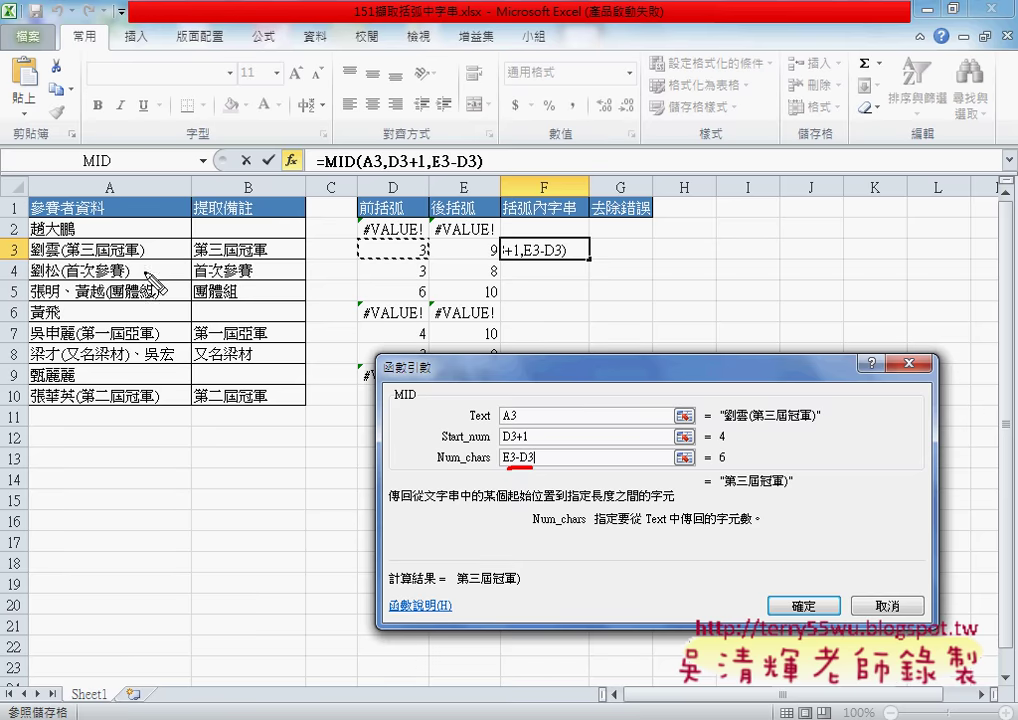
left_click_drag(129, 263, 144, 261)
left_click_drag(38, 262, 58, 262)
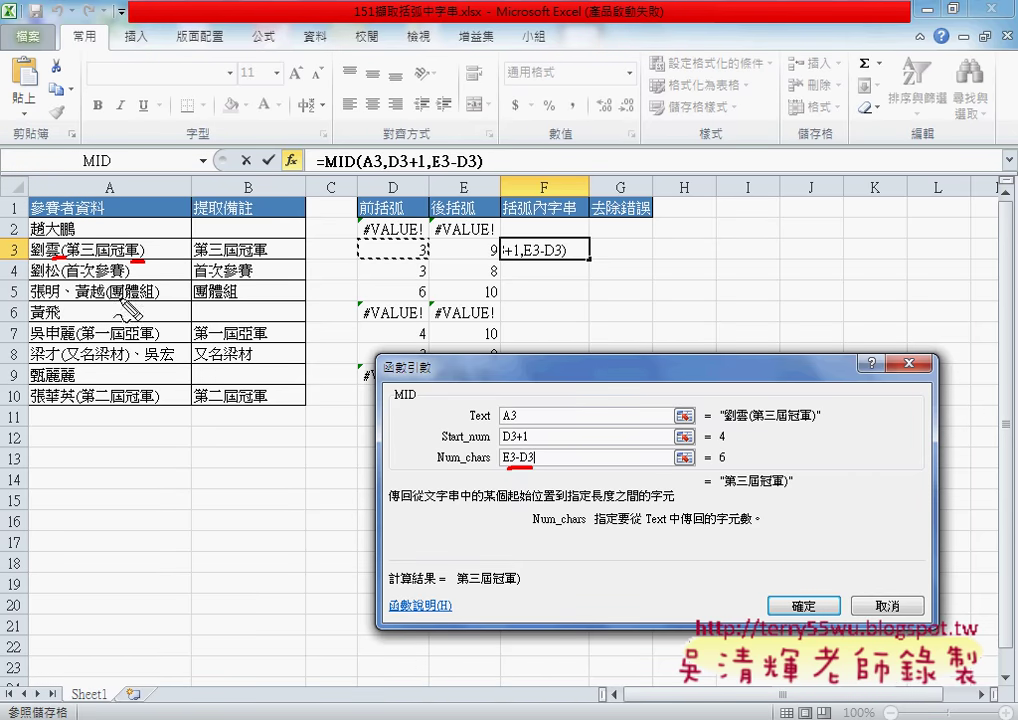
left_click_drag(725, 490, 790, 488)
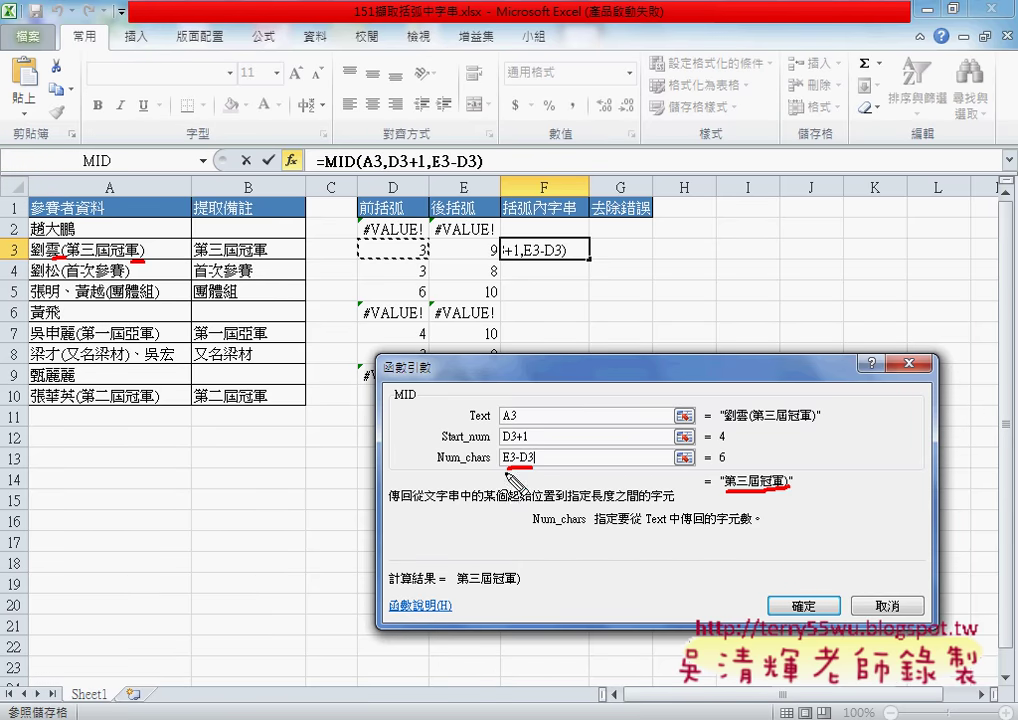
left_click_drag(501, 448, 502, 466)
left_click_drag(718, 464, 736, 464)
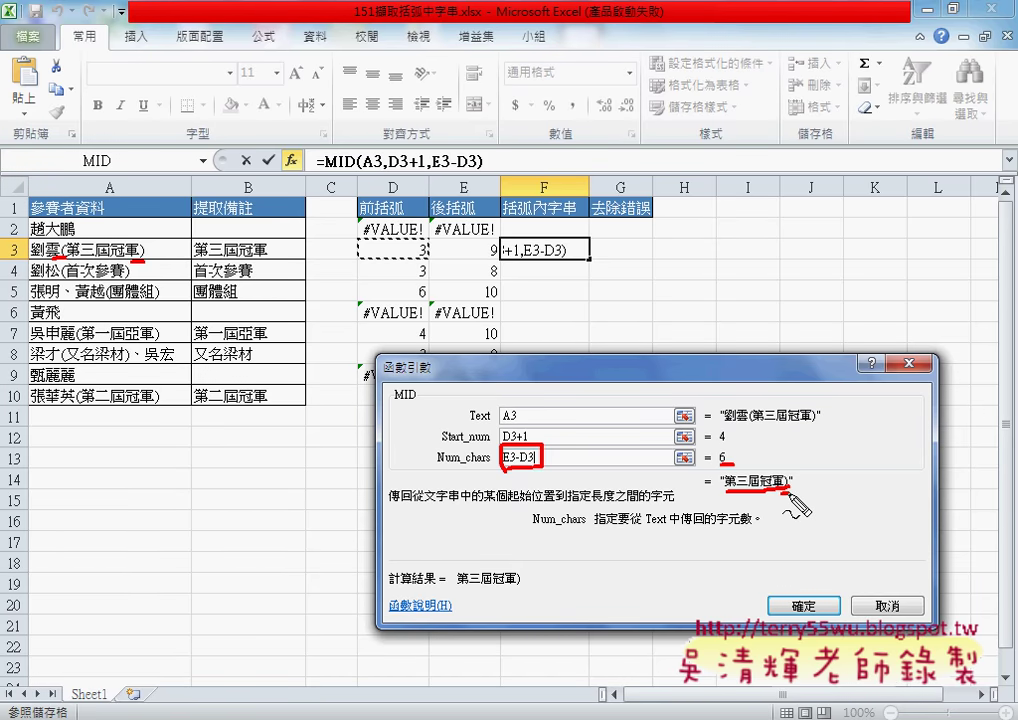
key("Escape")
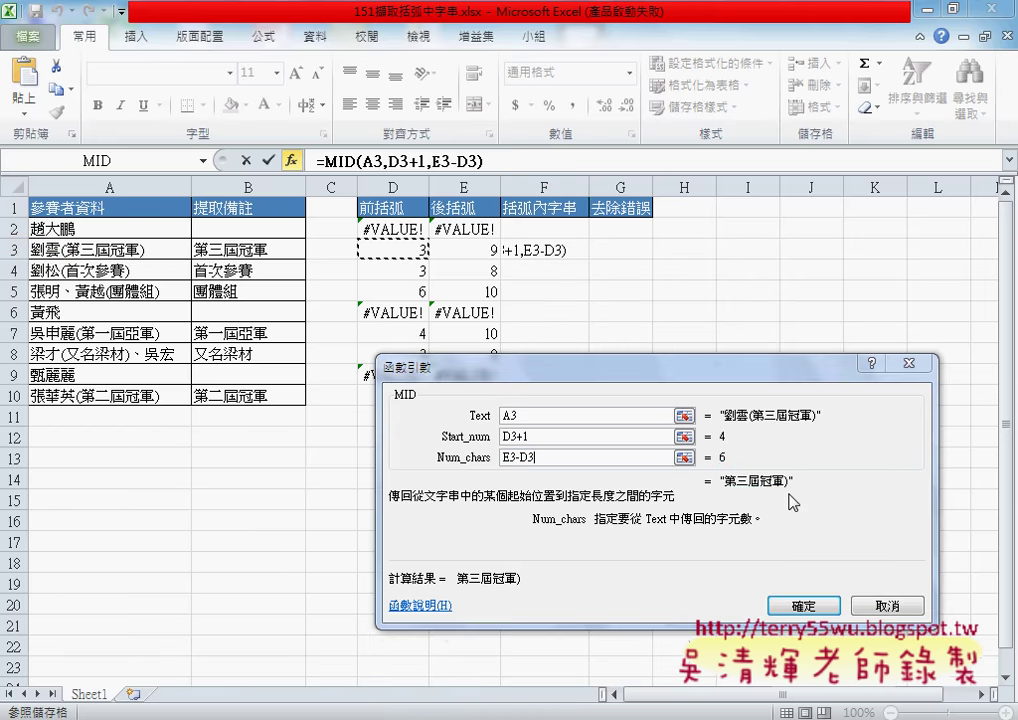
Step: Append -1 to Num_chars and confirm =MID(A3,D3+1,E3-D3-1) in F3
left_click(567, 459)
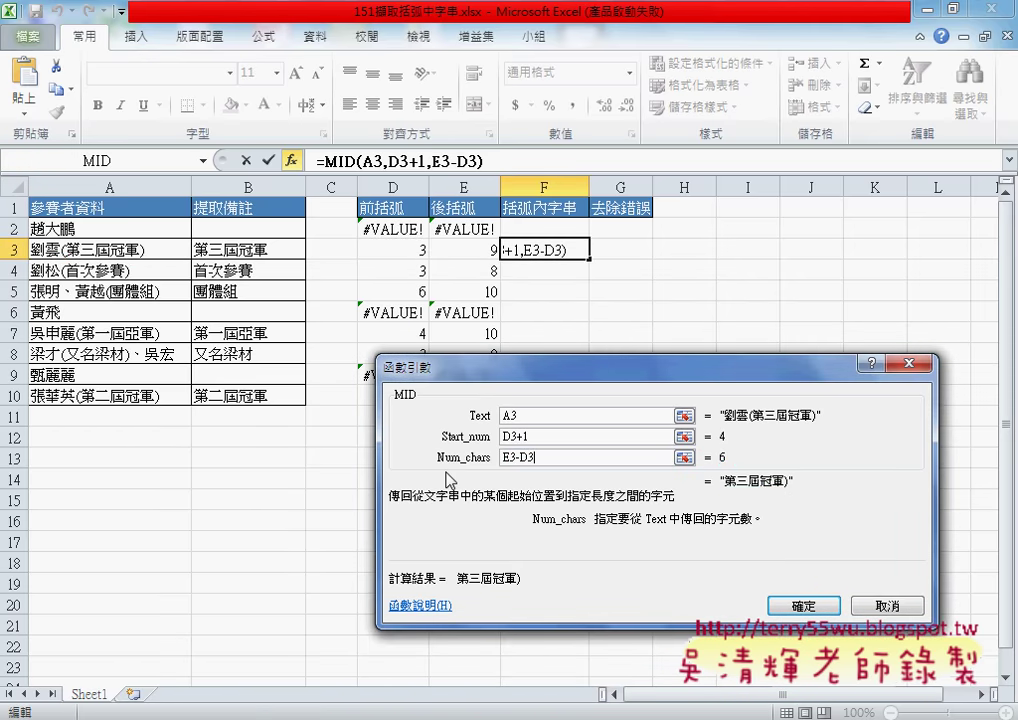
type("-")
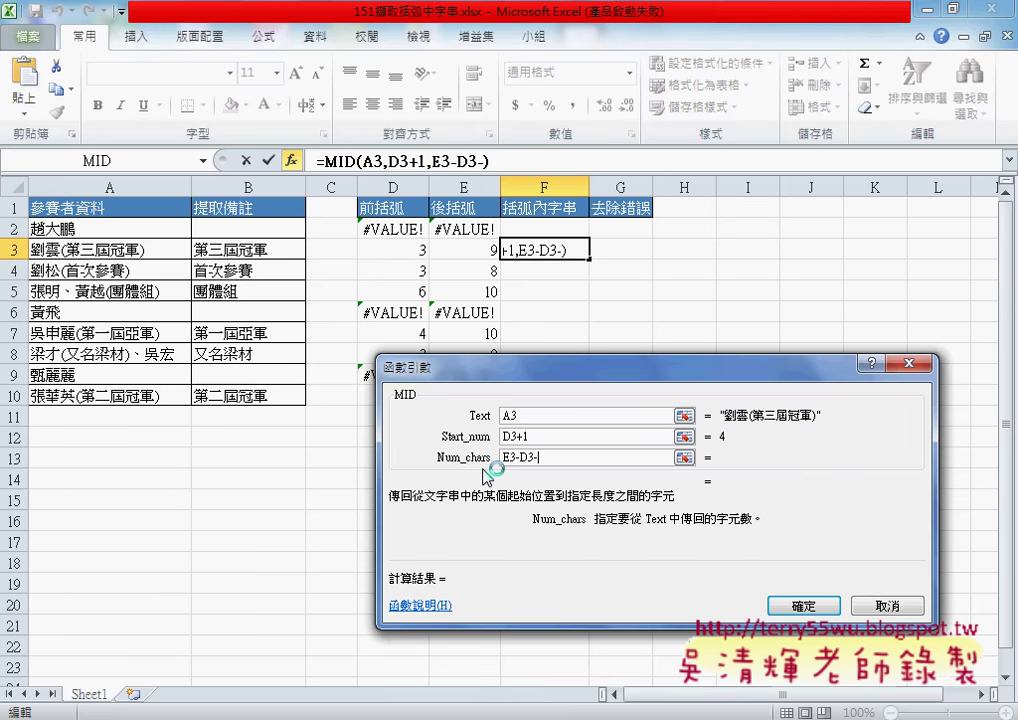
type("1")
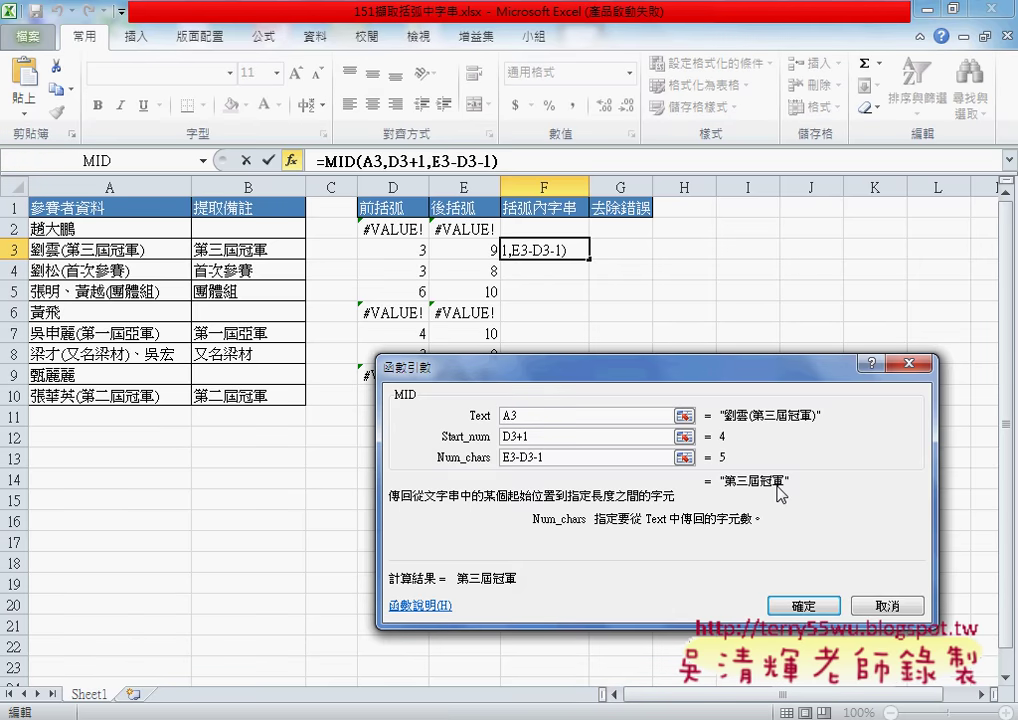
left_click(803, 604)
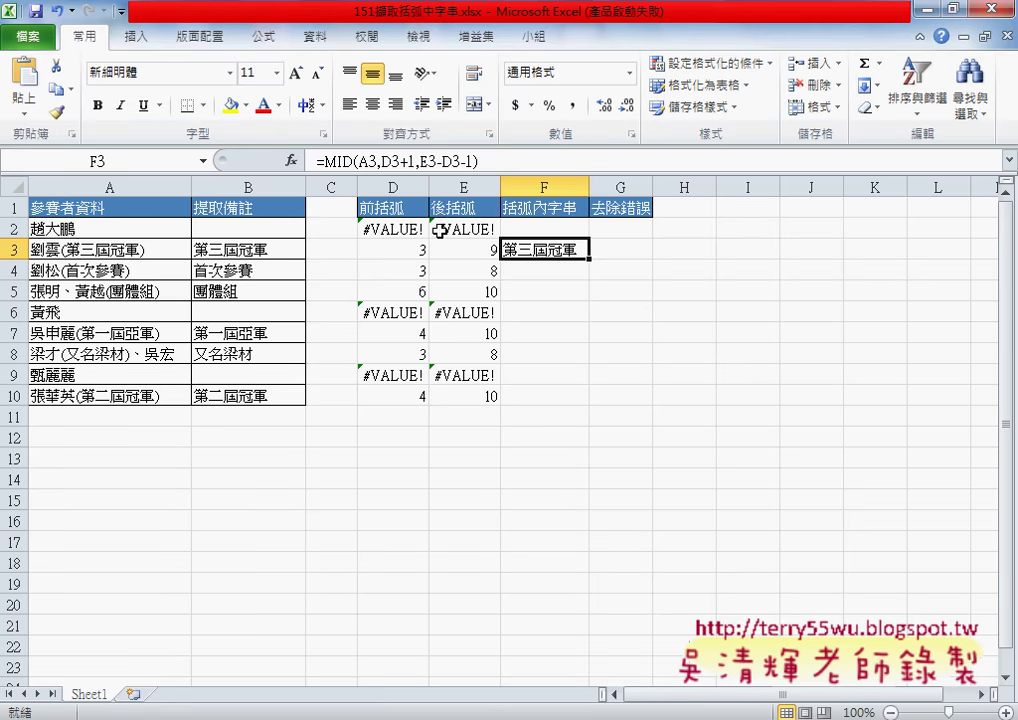
Step: Fill F3's MID formula up to F2 and down to F10, then inspect the #VALUE! results
left_click_drag(589, 259, 591, 217)
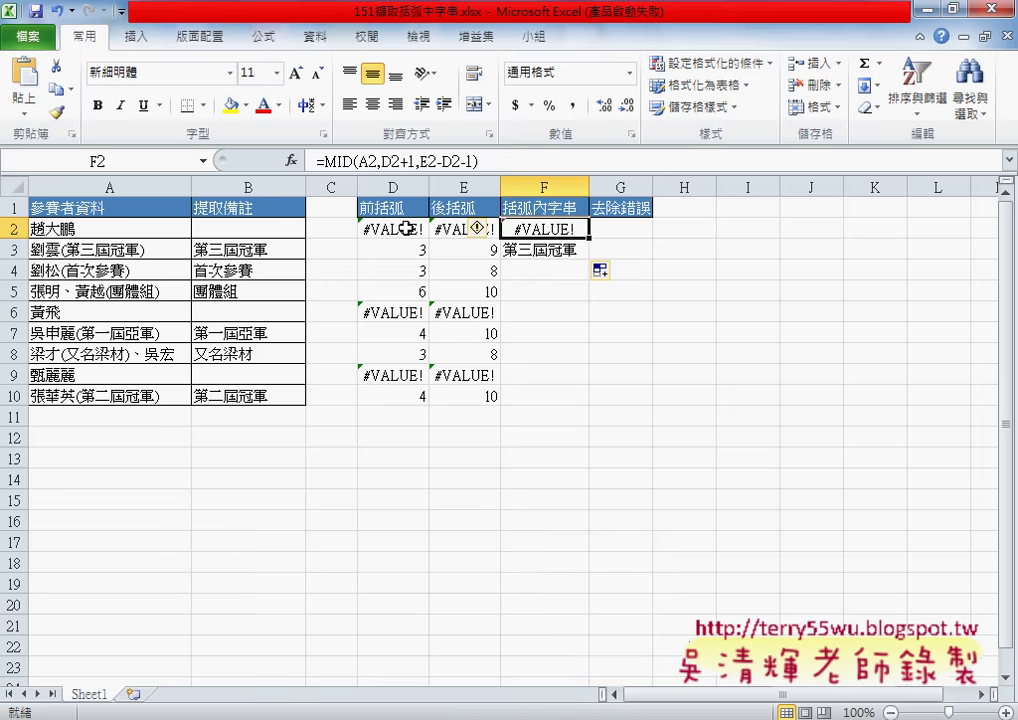
left_click_drag(394, 229, 539, 229)
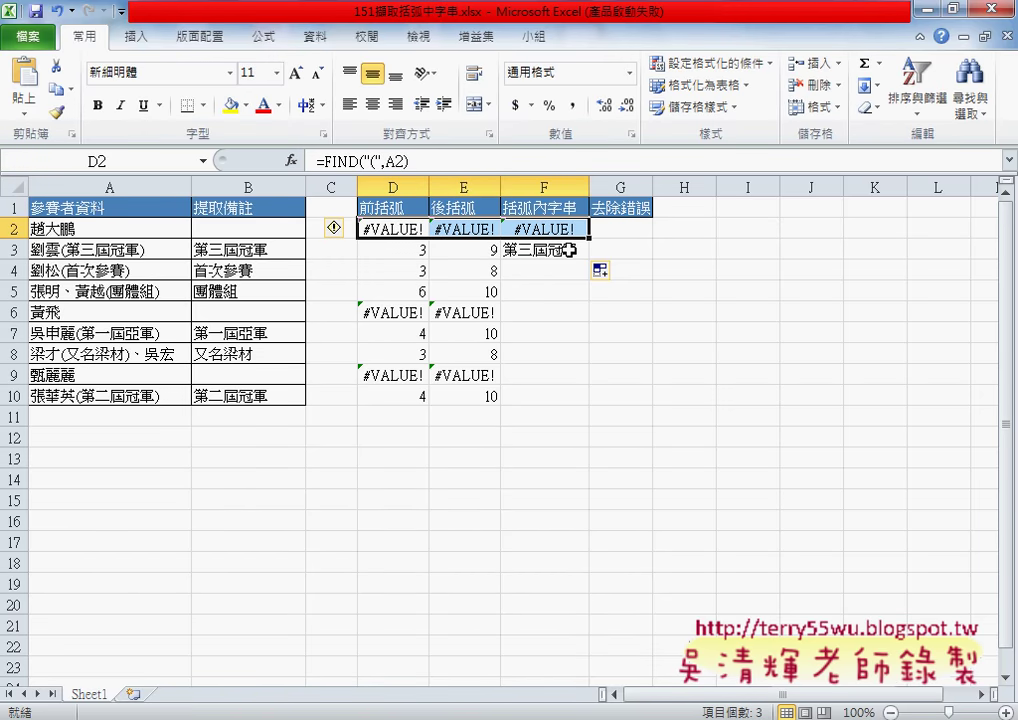
left_click(530, 250)
left_click_drag(589, 259, 590, 405)
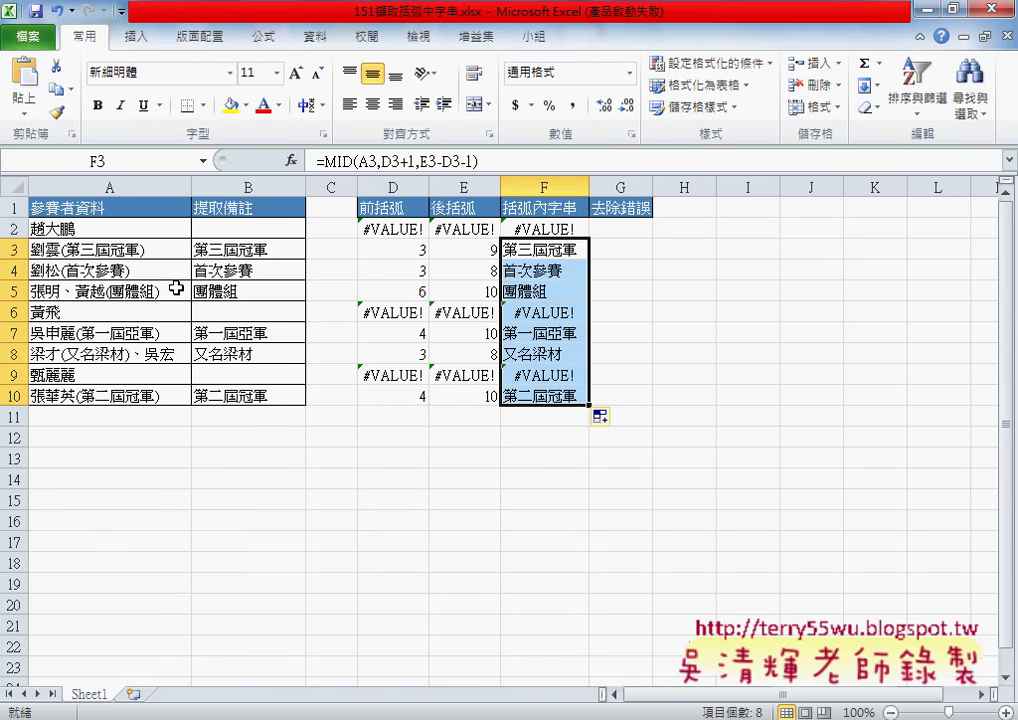
left_click(543, 313)
left_click(551, 376)
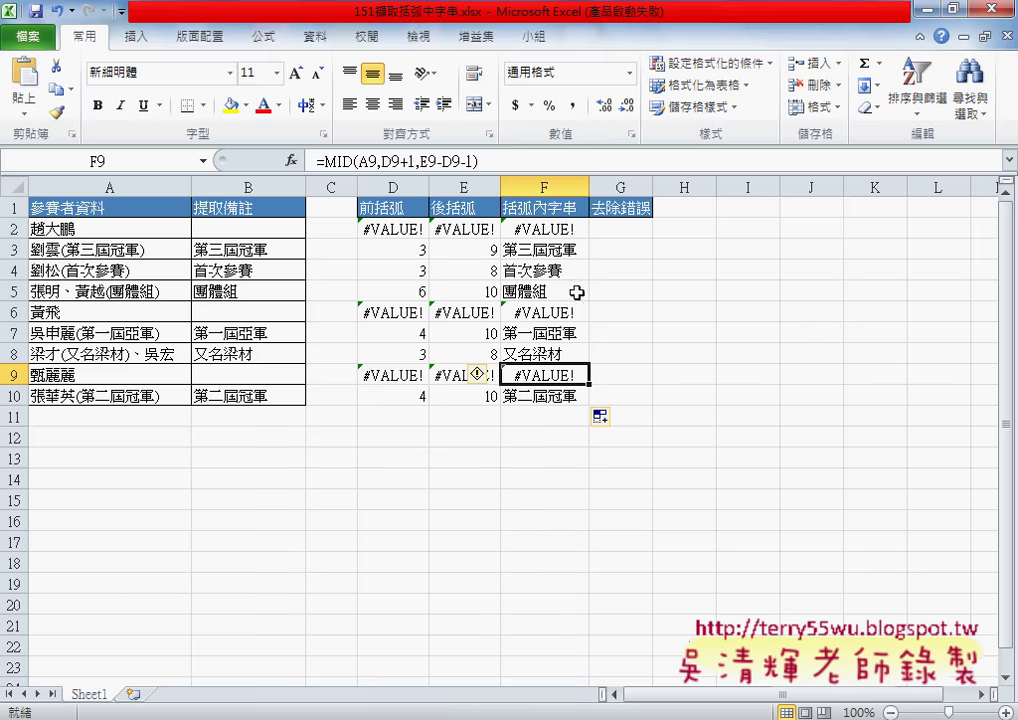
left_click_drag(545, 229, 554, 397)
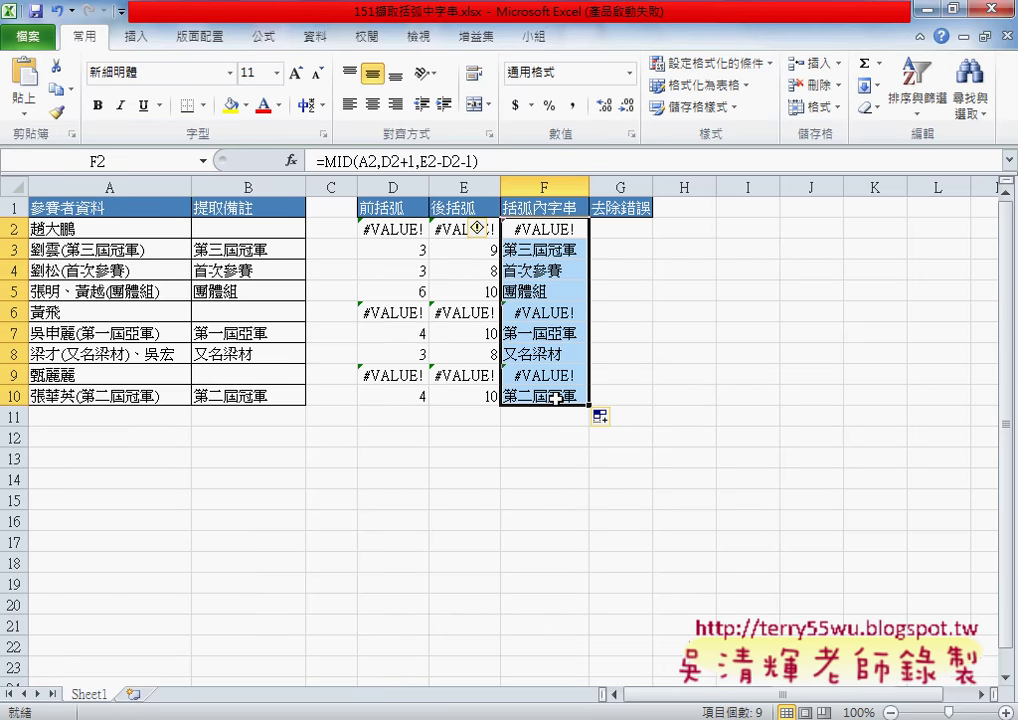
left_click(549, 229)
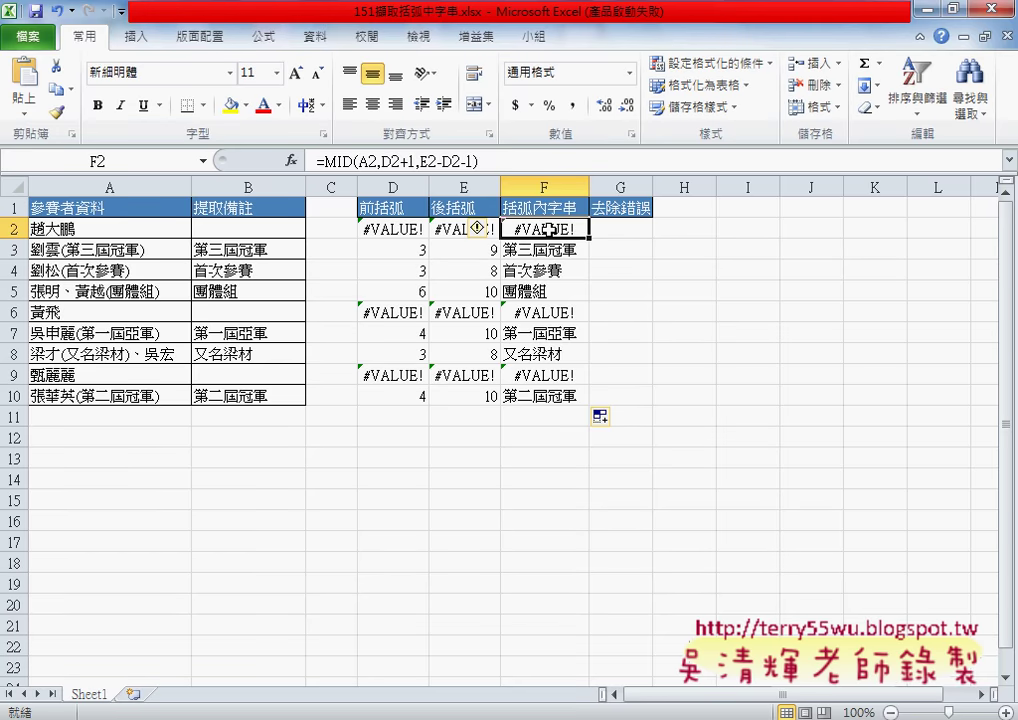
Step: Start Insert Function for I2 and browse recently used functions, previewing AVERAGE
left_click(745, 228)
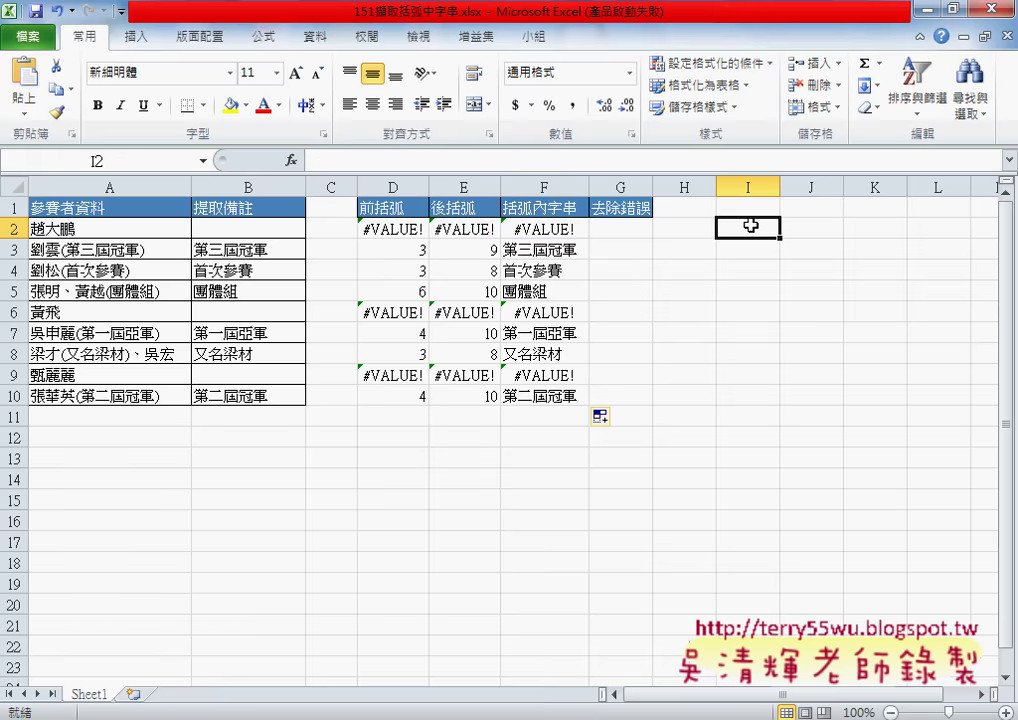
left_click(291, 160)
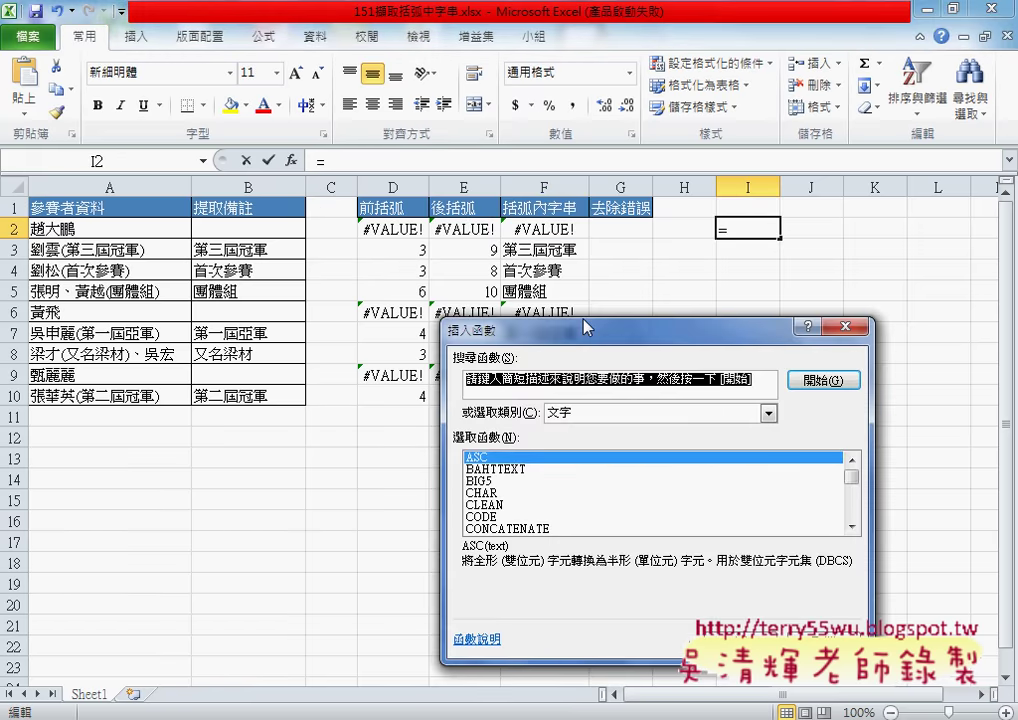
left_click_drag(650, 341, 463, 186)
left_click(487, 265)
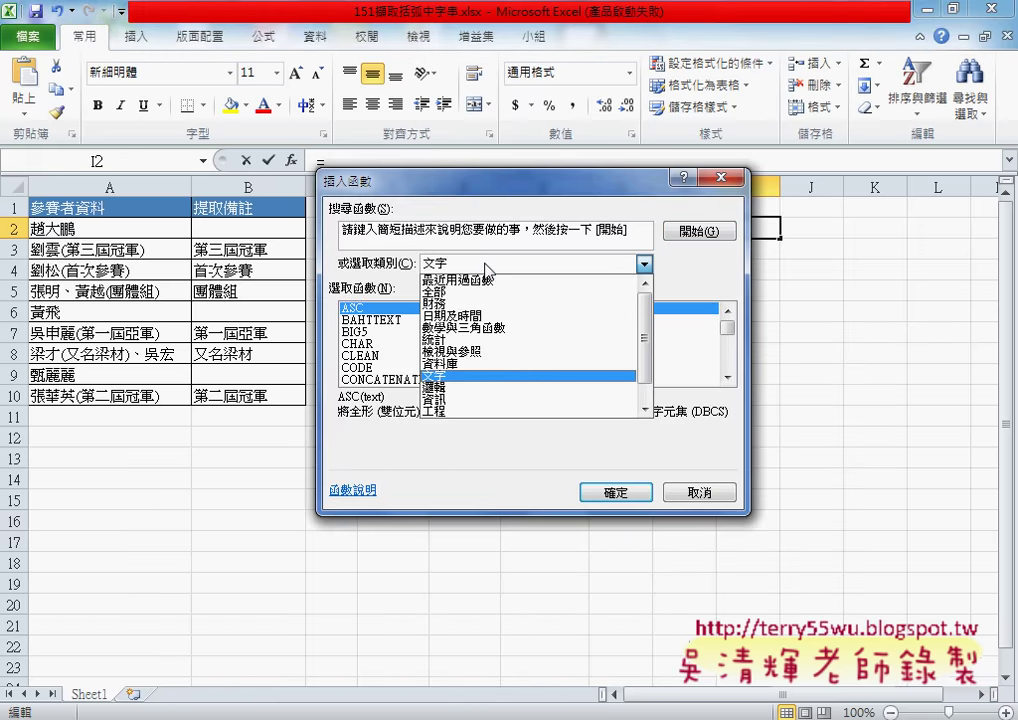
left_click(487, 265)
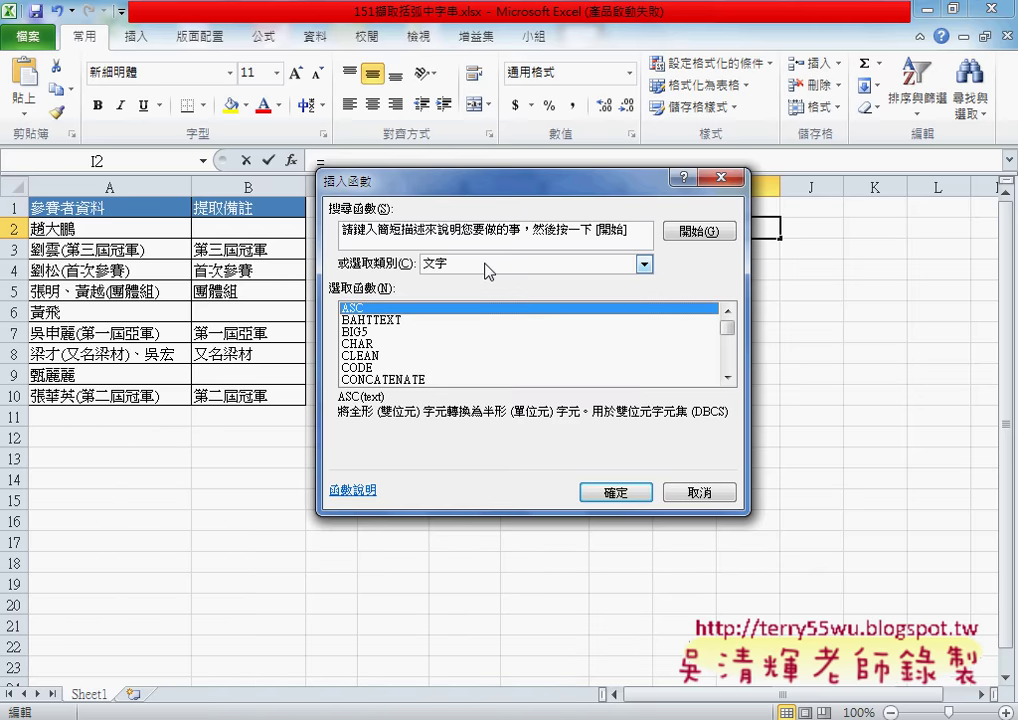
left_click(463, 265)
left_click(460, 281)
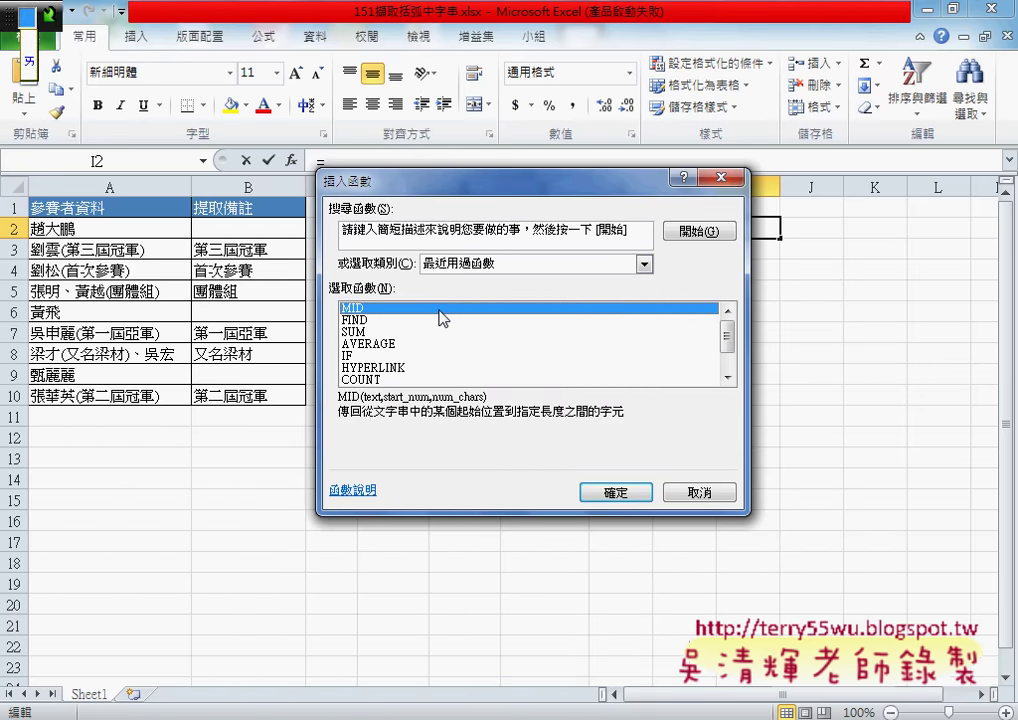
left_click(450, 344)
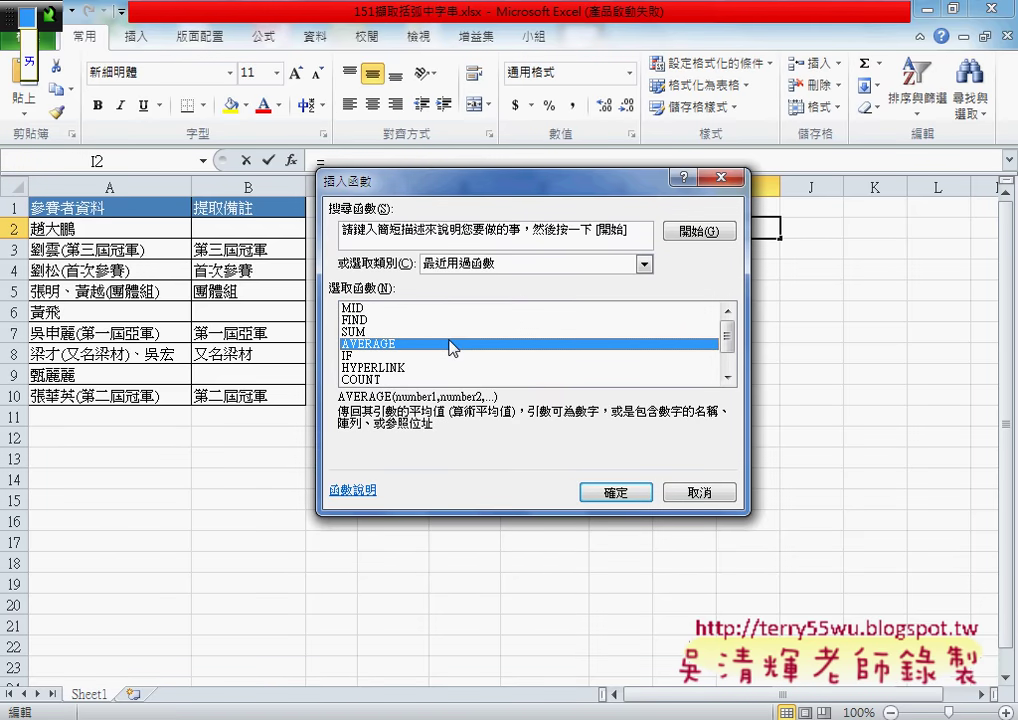
Step: Switch the category to 全部, find ISERROR, and highlight the error values it detects
left_click(460, 264)
left_click(455, 293)
left_click(403, 321)
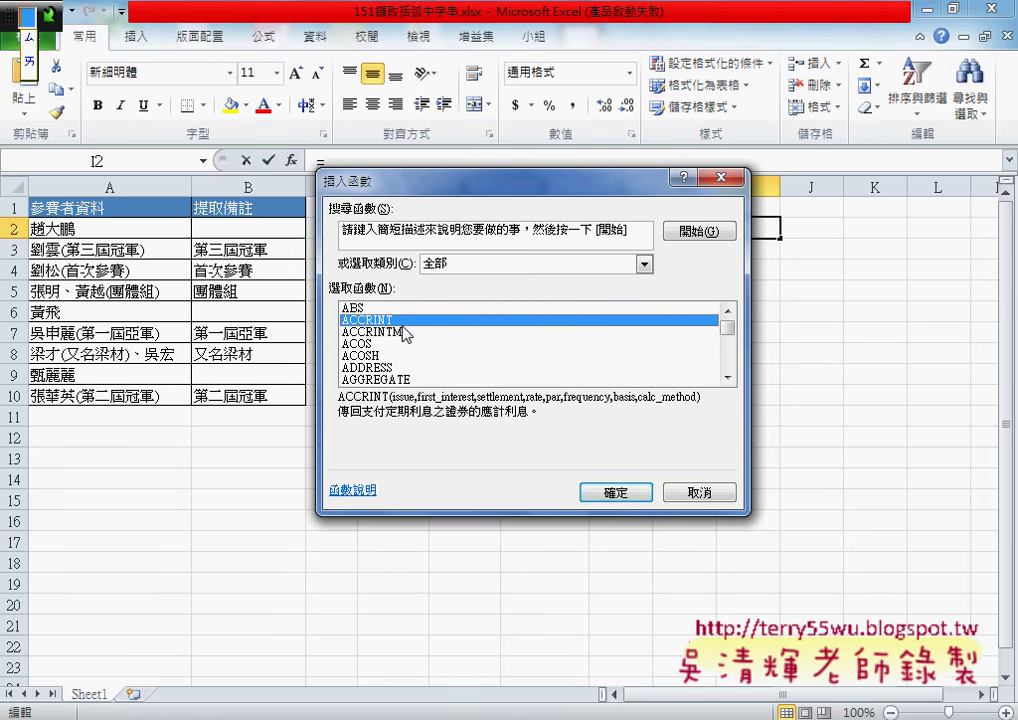
left_click(440, 380)
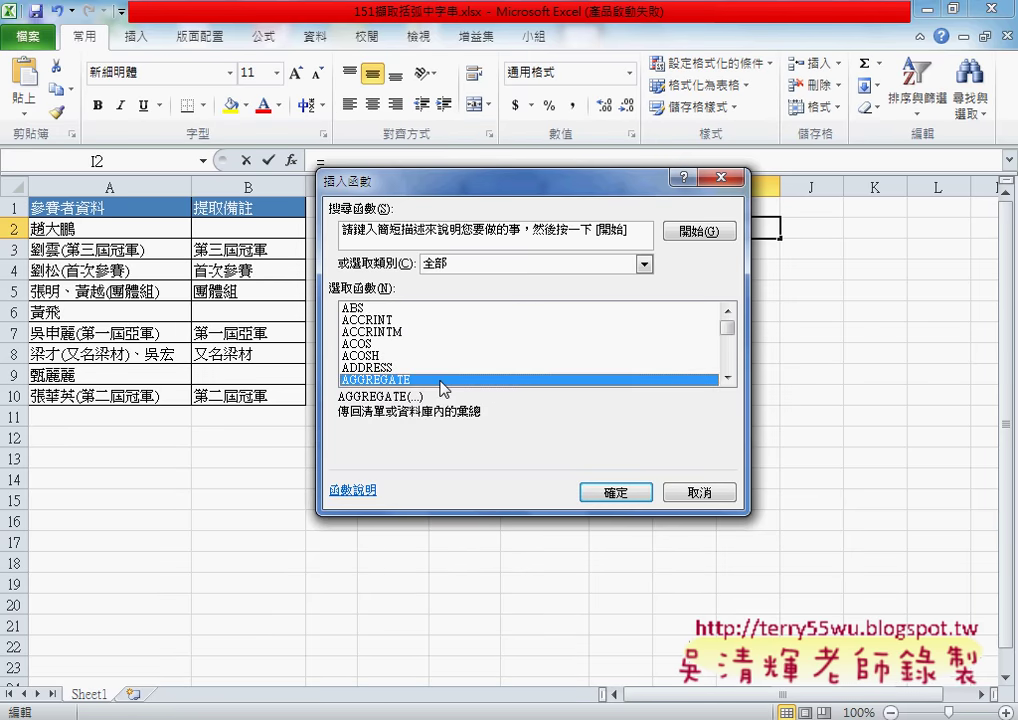
key("i")
key("s")
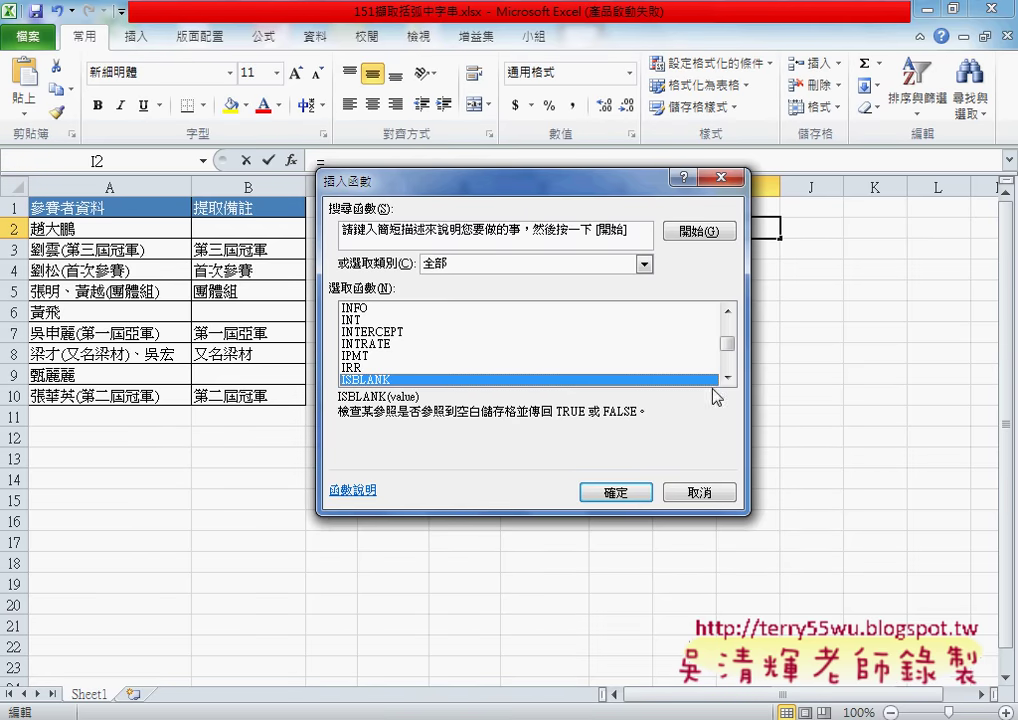
left_click(727, 378)
left_click(373, 356)
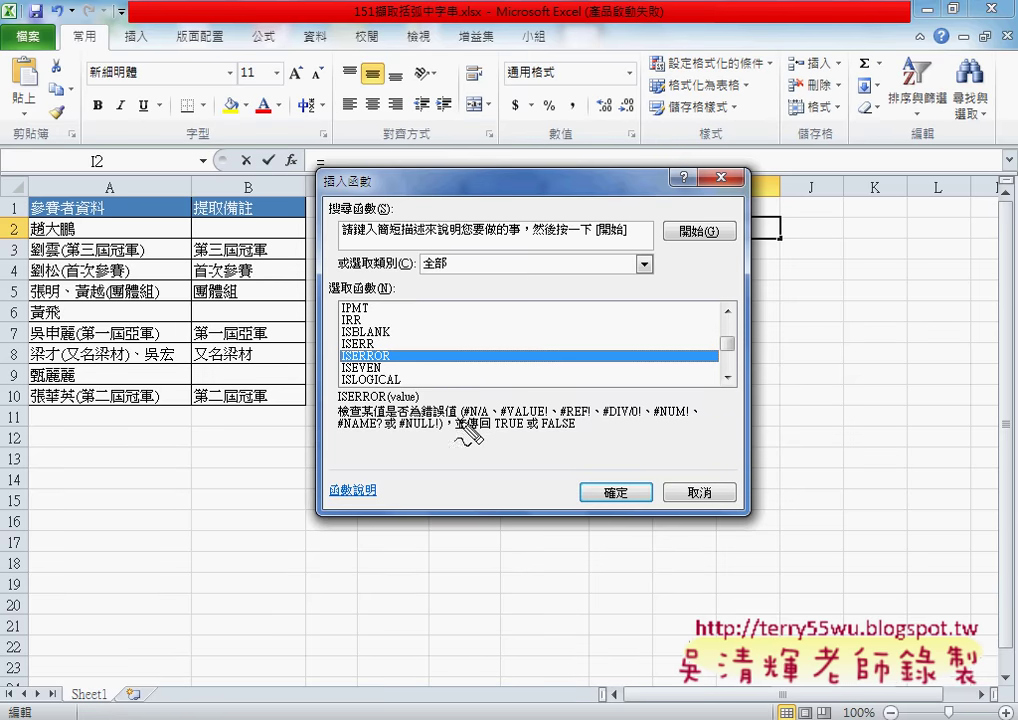
left_click_drag(461, 414, 692, 419)
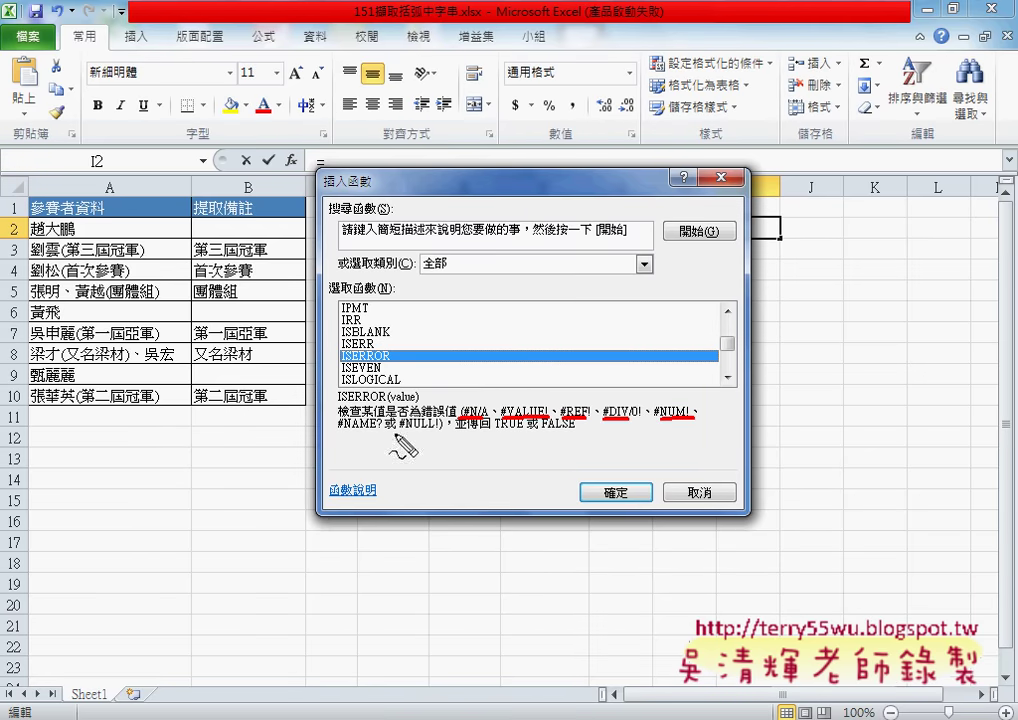
Step: Look up IFERROR in the 邏輯 category, cancel the insert for I2, and select G2
left_click_drag(337, 434, 432, 434)
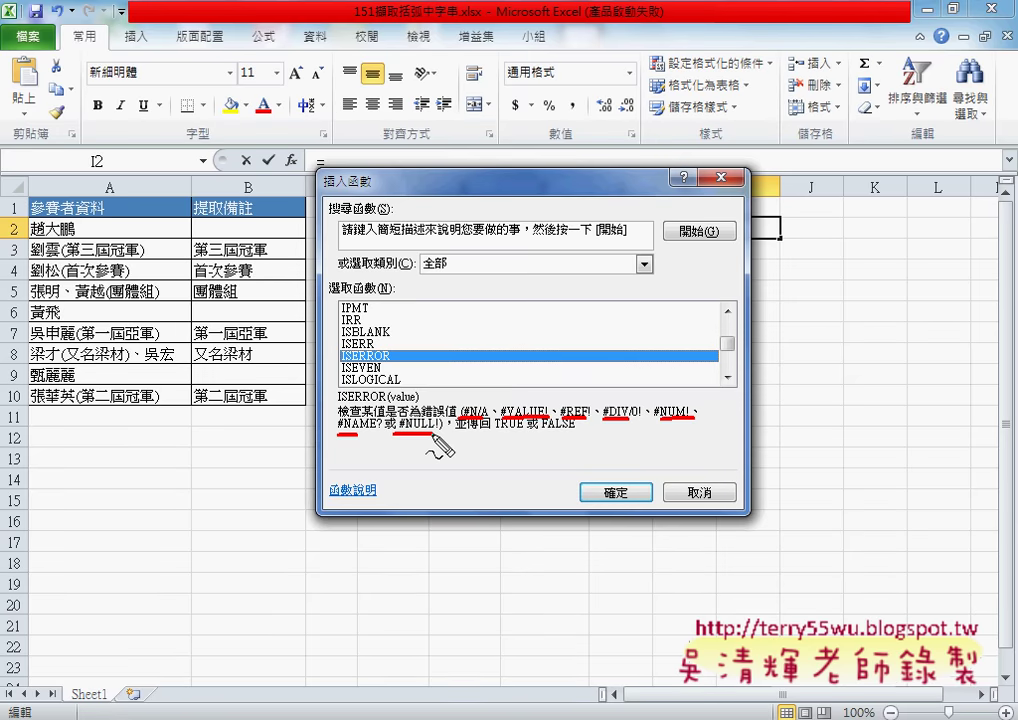
key("Escape")
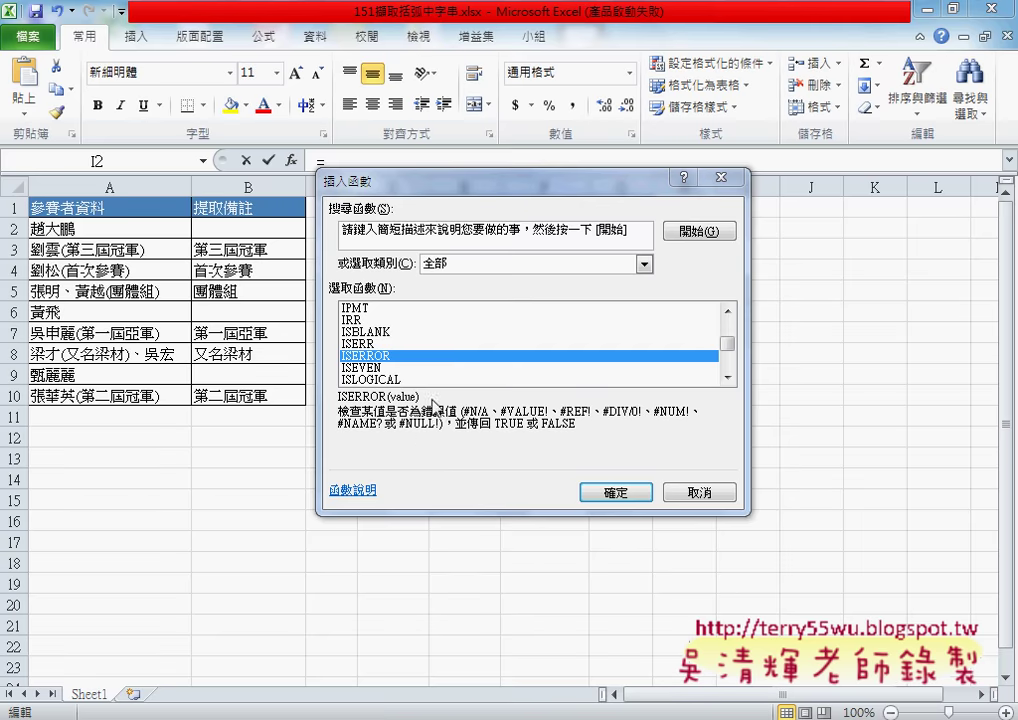
left_click(548, 260)
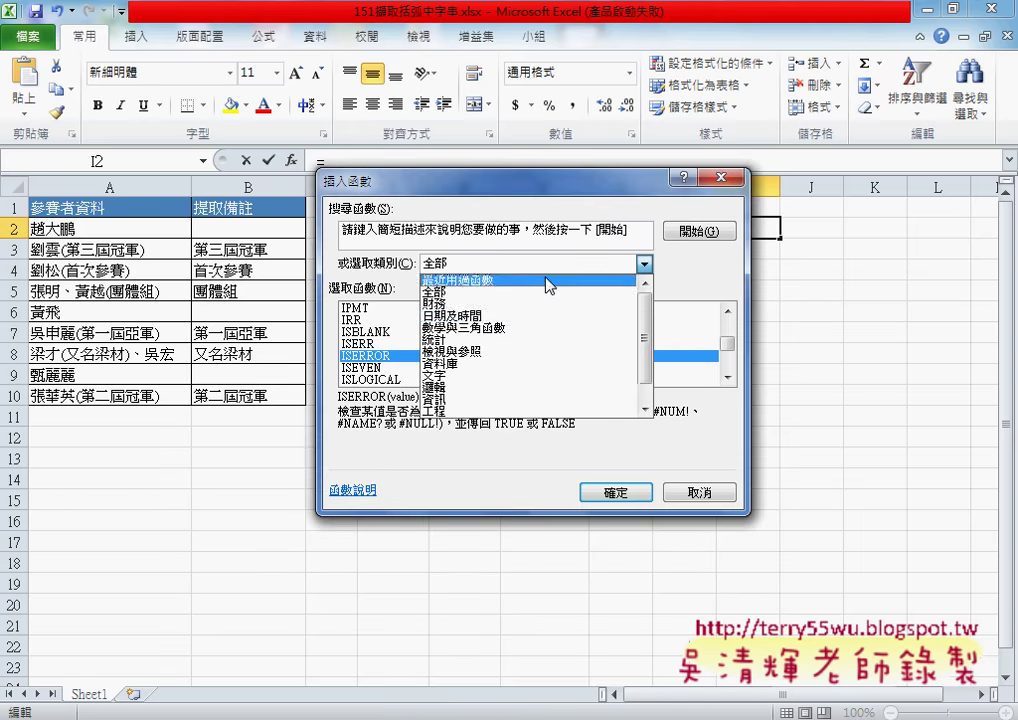
left_click(524, 388)
left_click(388, 344)
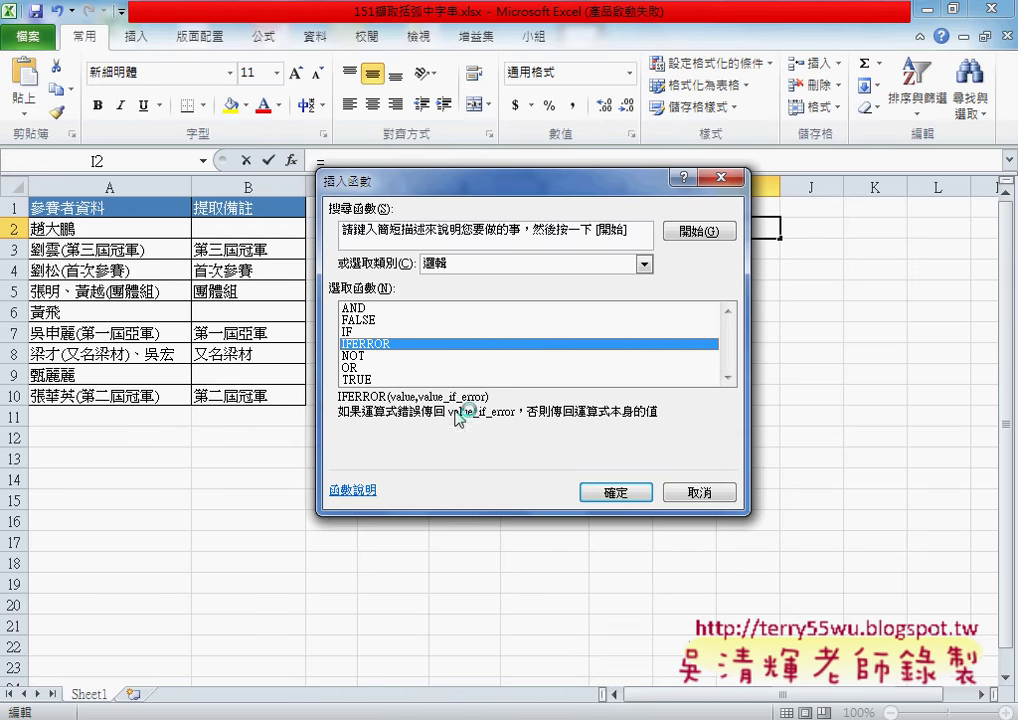
left_click(700, 492)
left_click(633, 230)
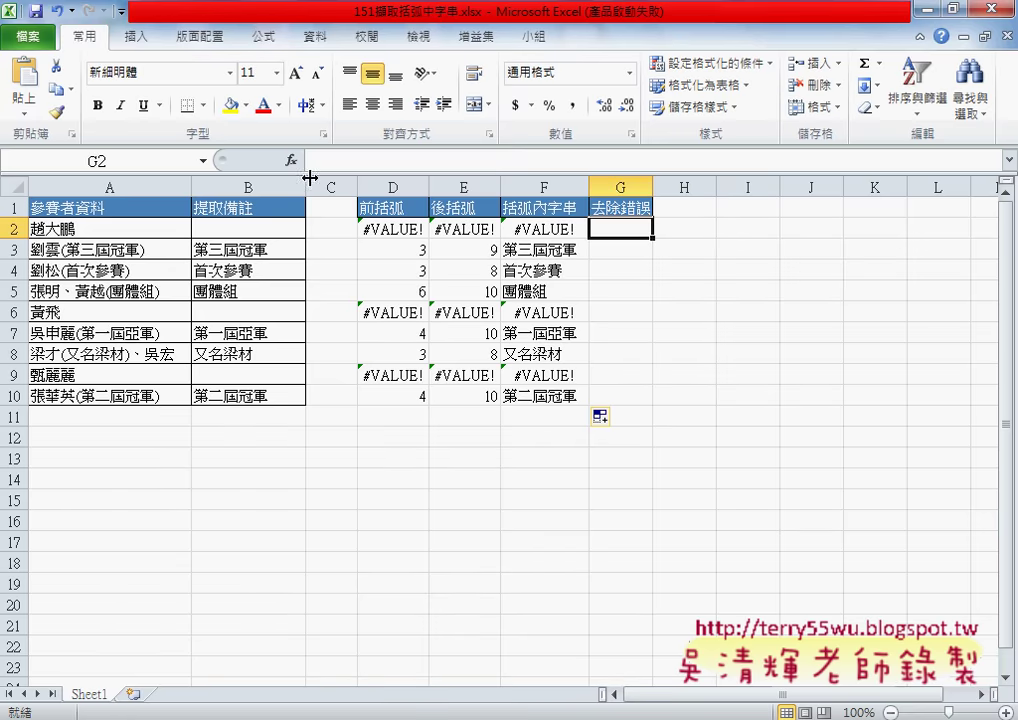
Step: Insert IFERROR from the 邏輯 functions into G2, opening its empty Function Arguments
left_click(291, 161)
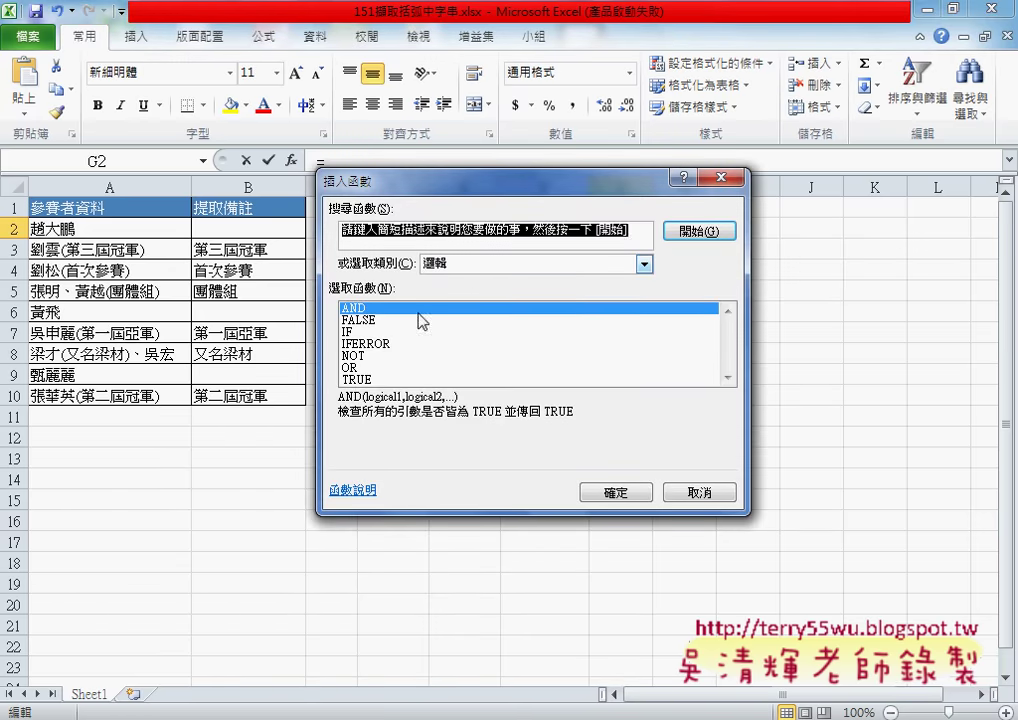
left_click(378, 343)
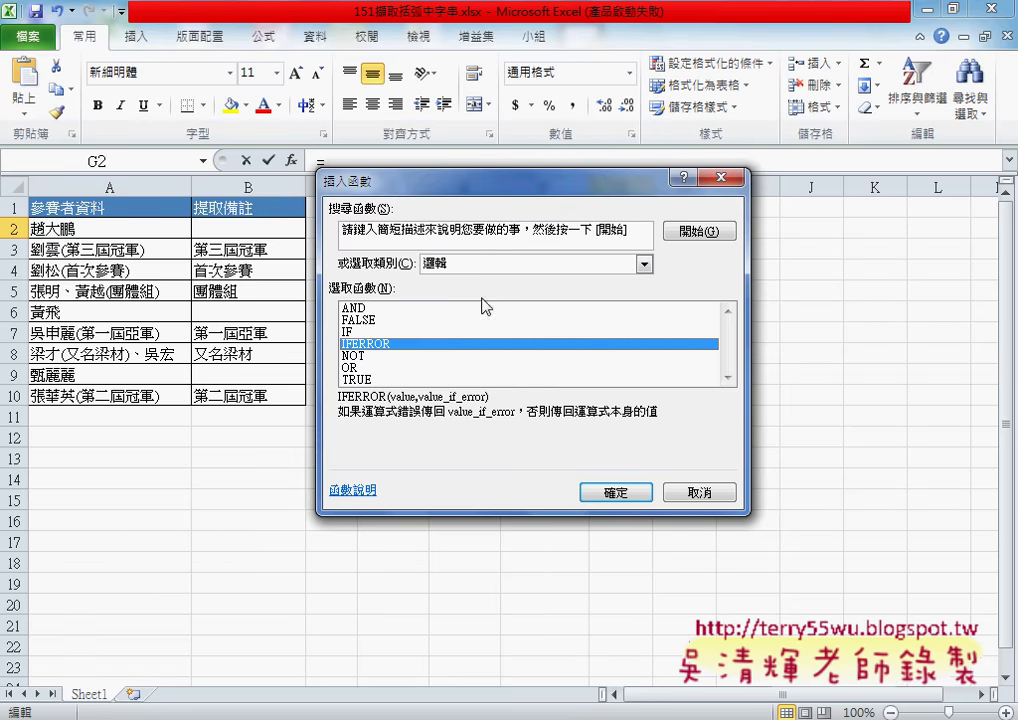
left_click_drag(495, 183, 505, 340)
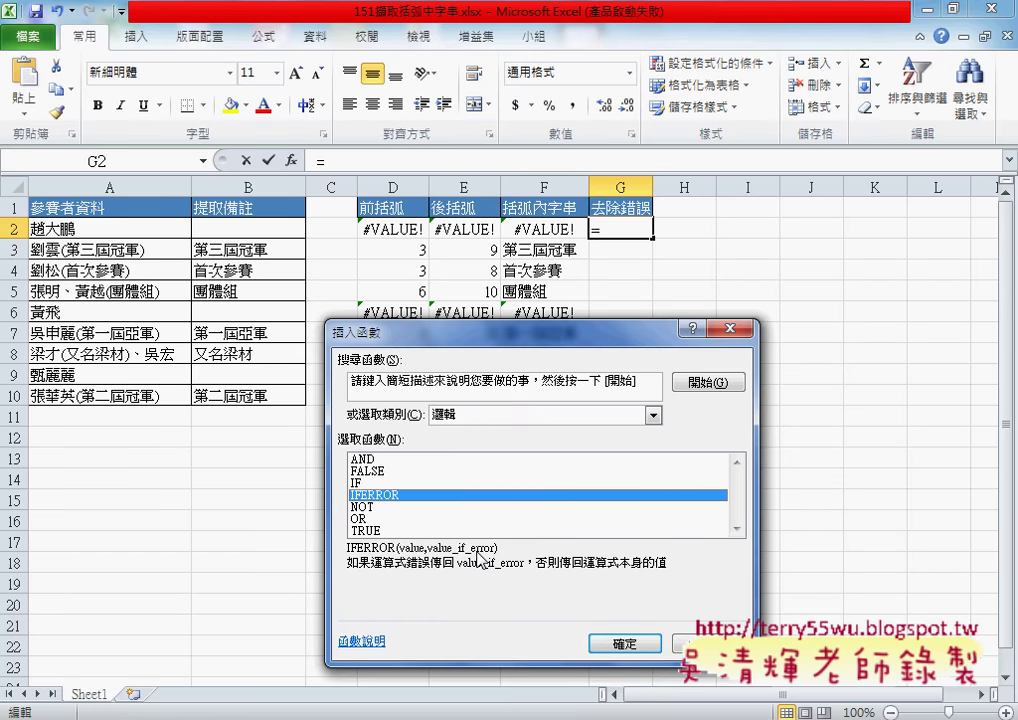
left_click(630, 644)
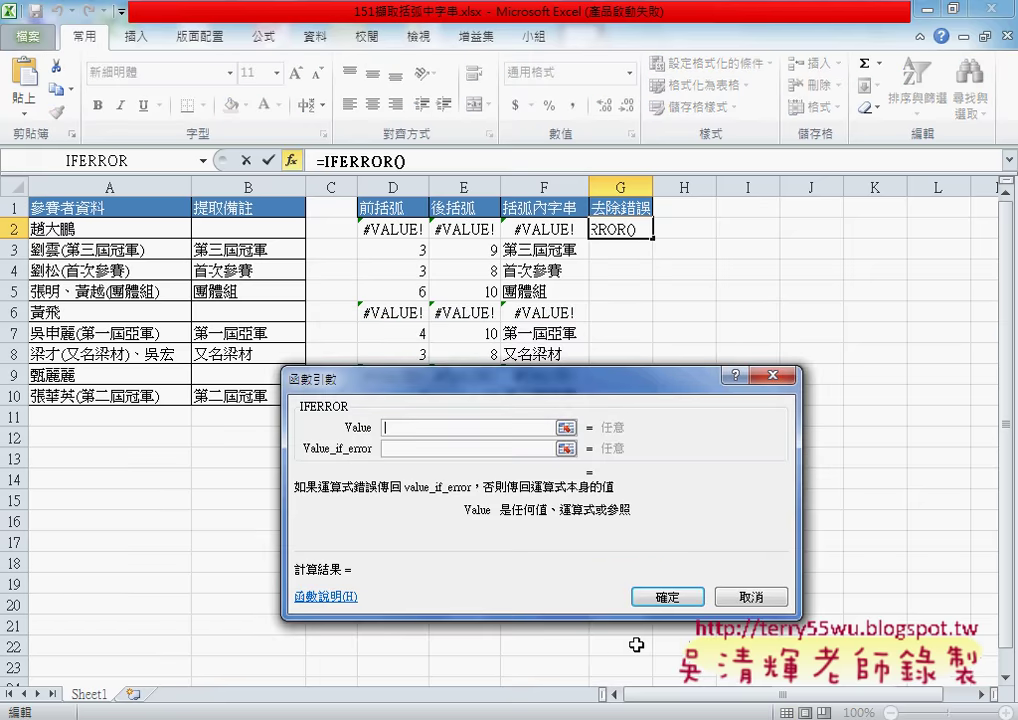
Step: Complete G2 as =IFERROR(F2,""), with F2 as Value and empty text as the fallback
left_click(541, 229)
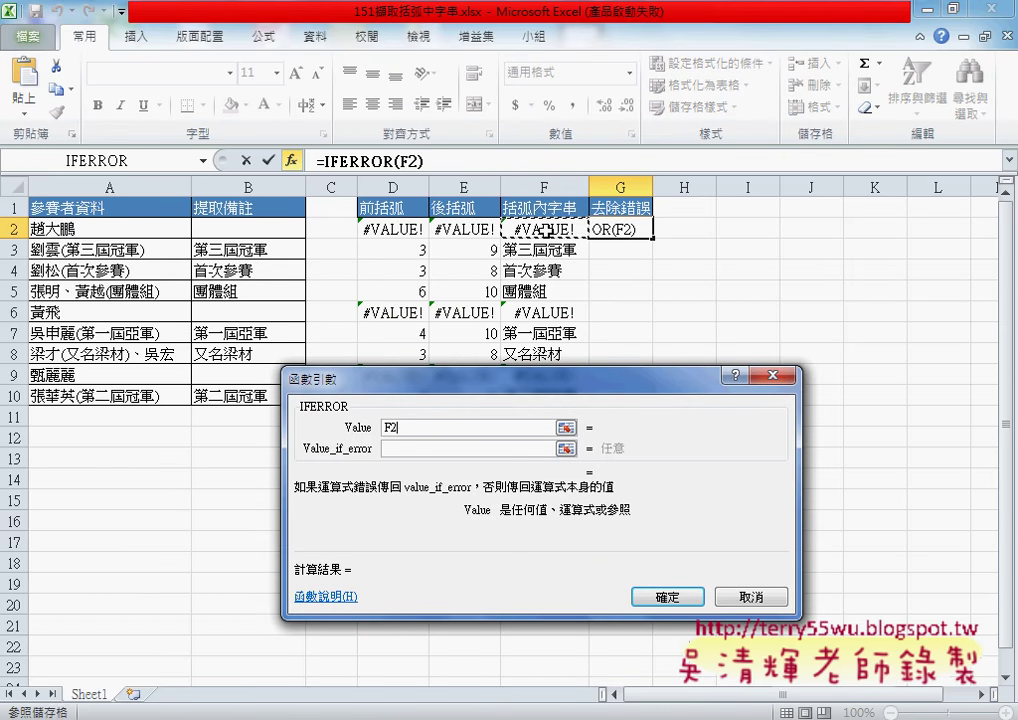
left_click(404, 450)
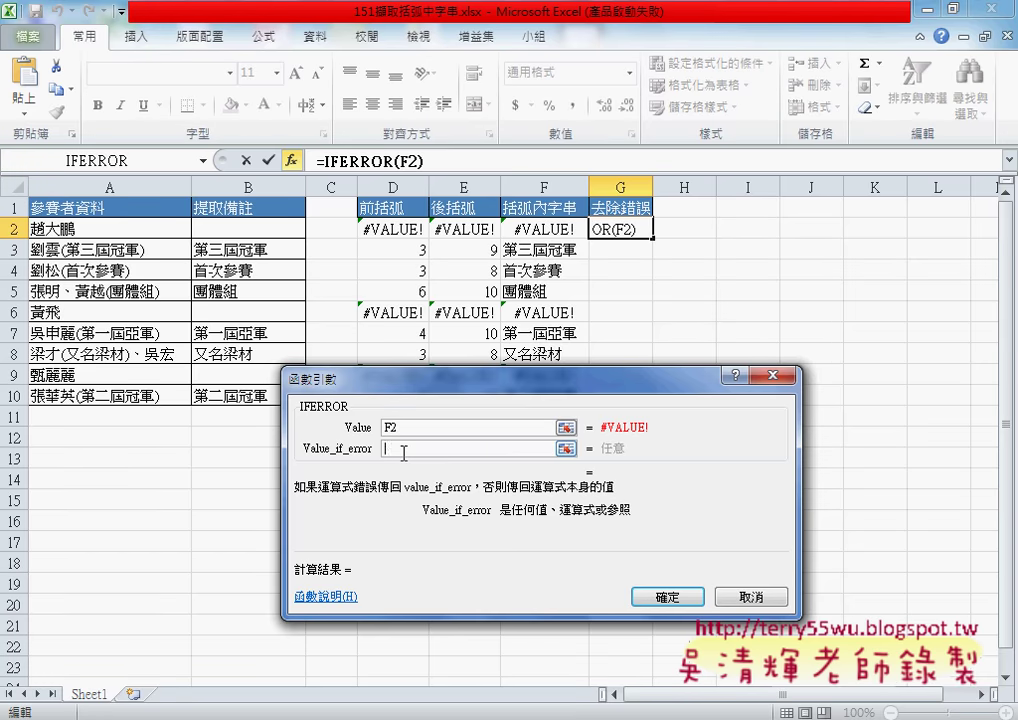
type("\"\"")
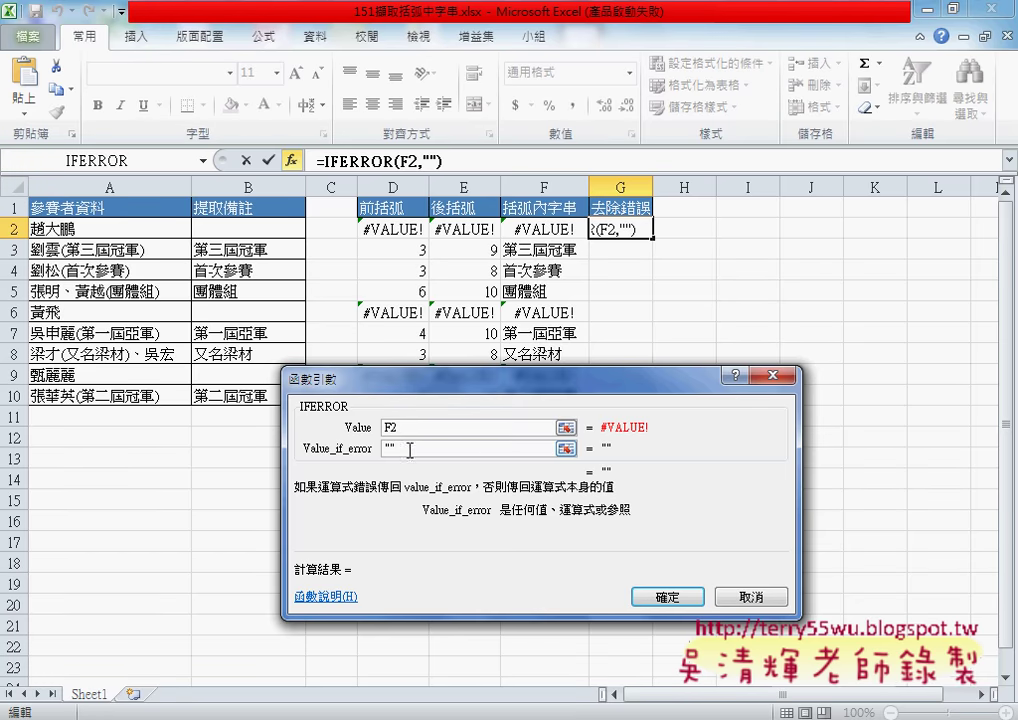
double_click(404, 451)
left_click(667, 597)
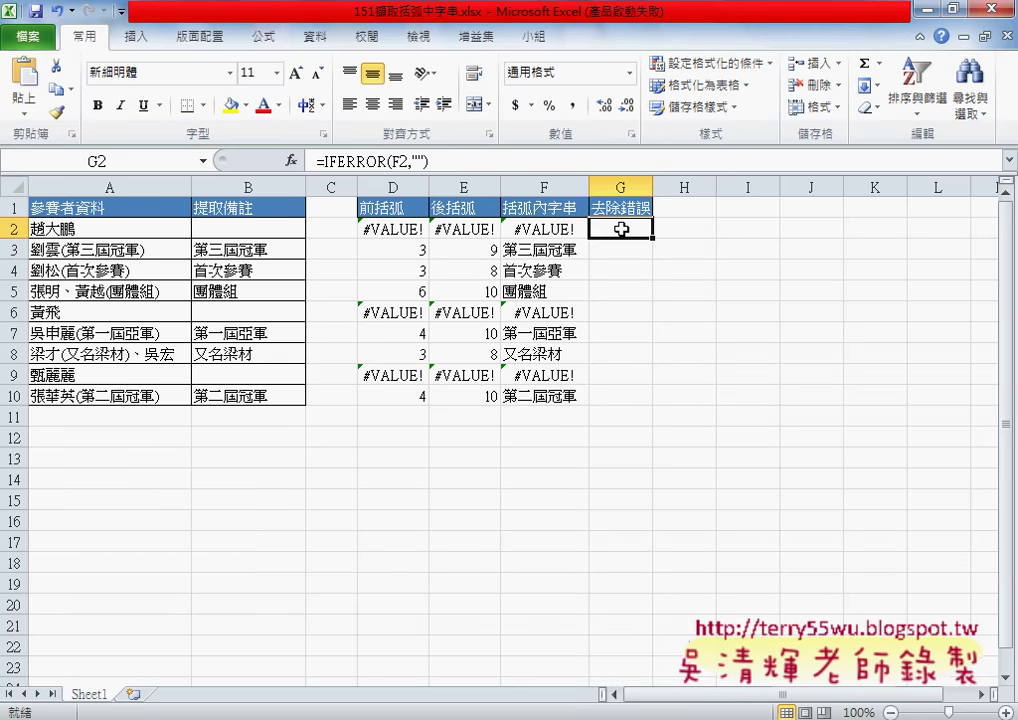
Step: Fill G2's IFERROR formula down to G10, widen column G, and check G6, G9 and B2
left_click_drag(655, 238, 650, 415)
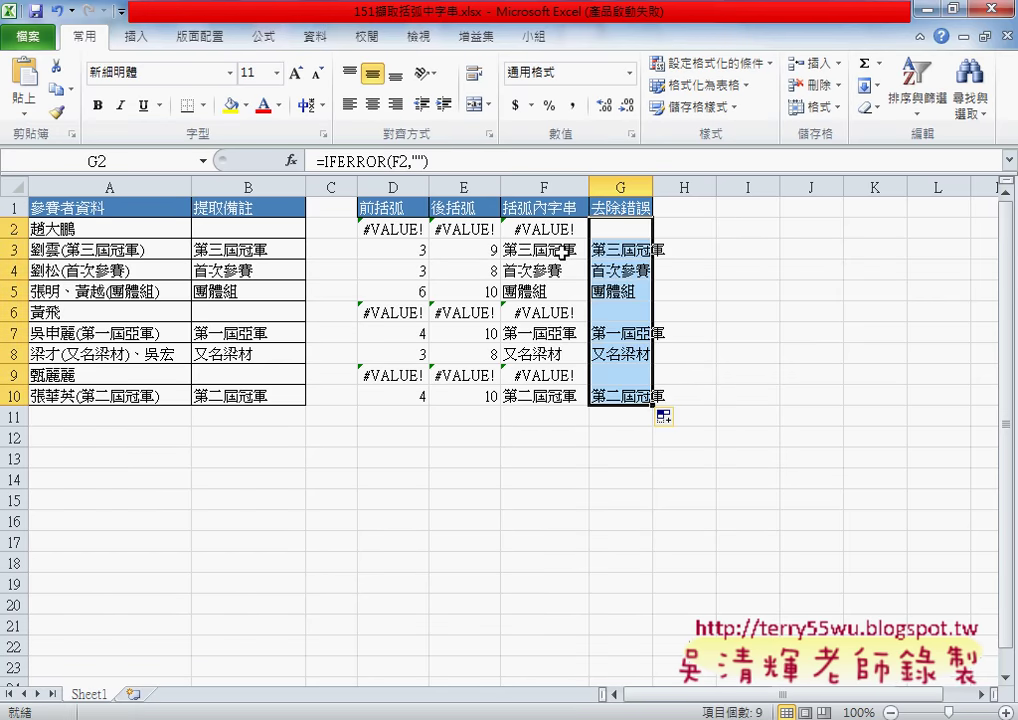
left_click_drag(653, 188, 676, 188)
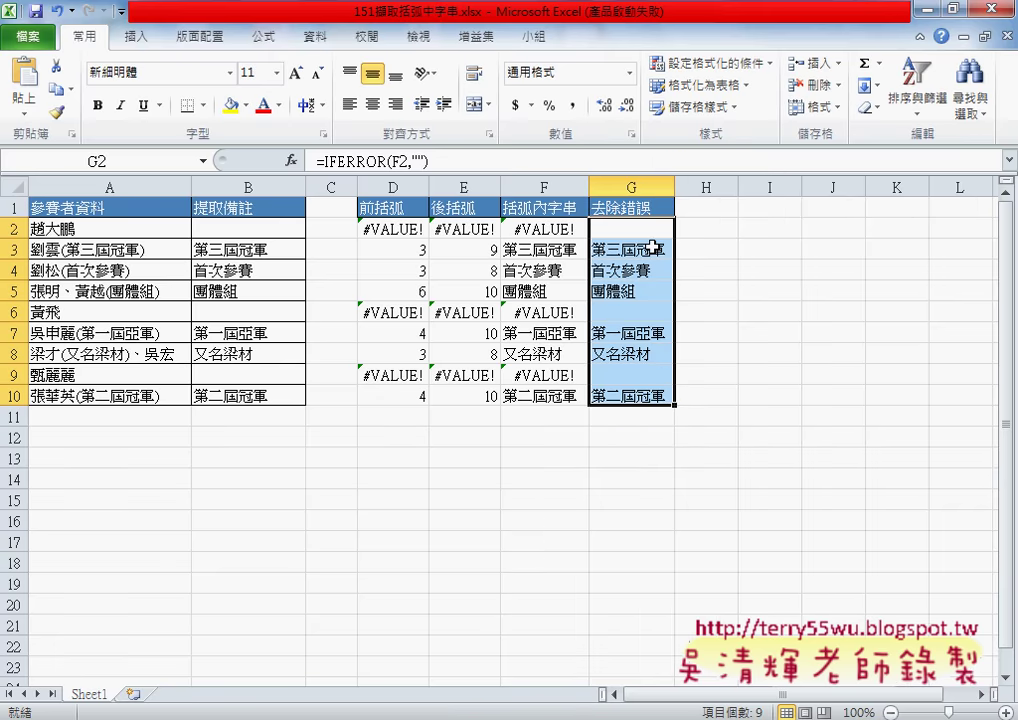
left_click(646, 312)
left_click(633, 377)
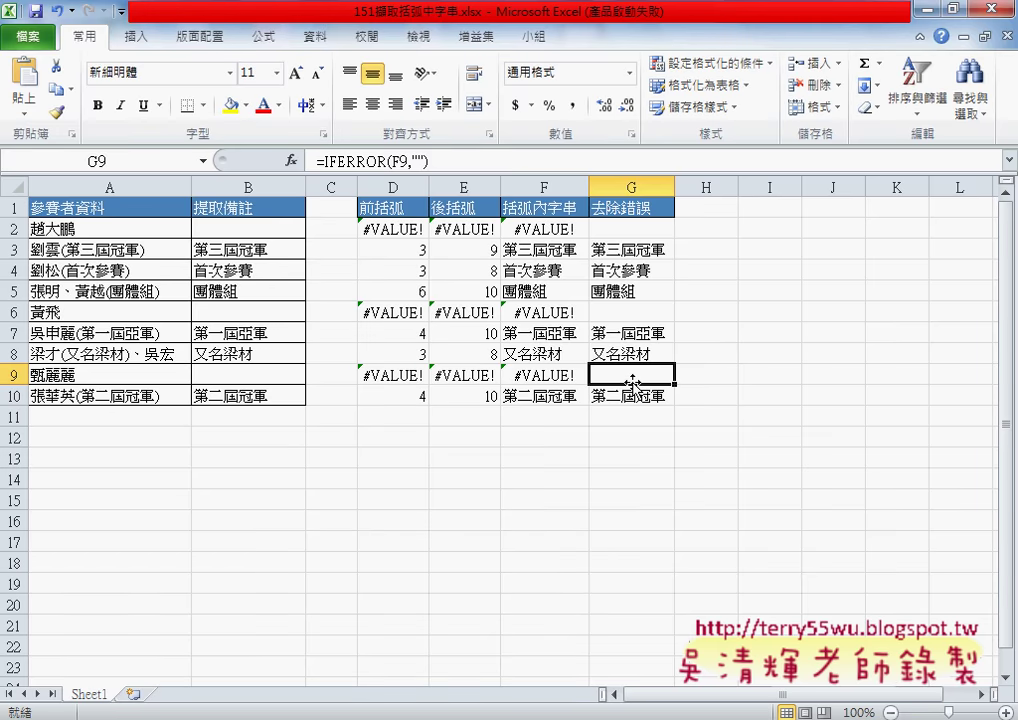
left_click(236, 226)
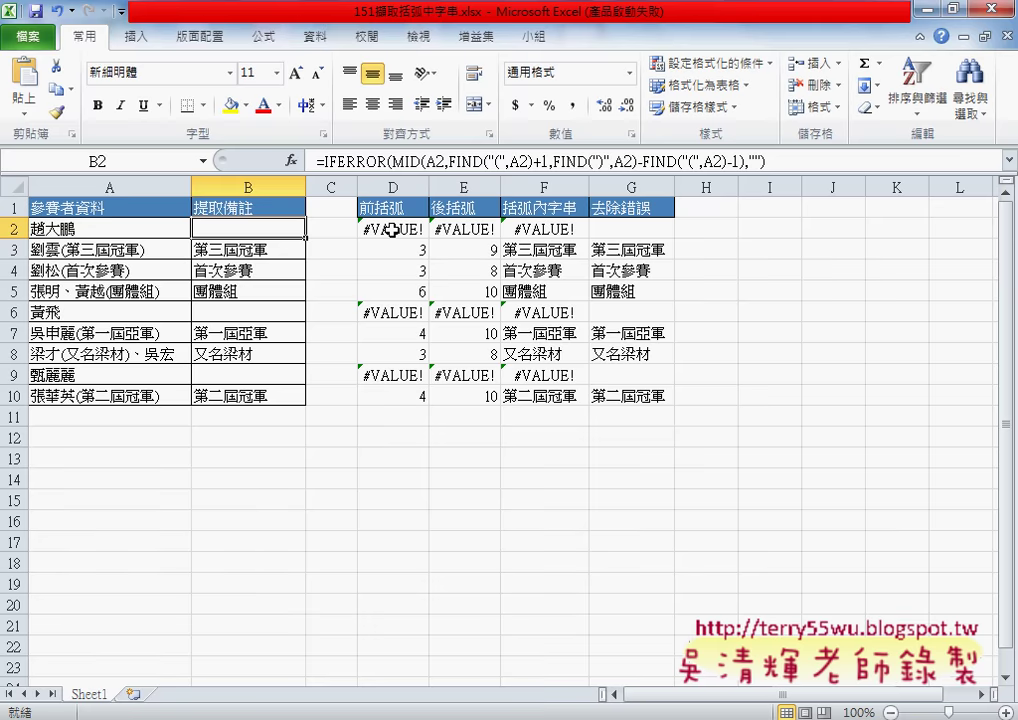
Step: Examine B2's combined formula, then clear the results in B2:B10
left_click_drag(449, 160, 538, 160)
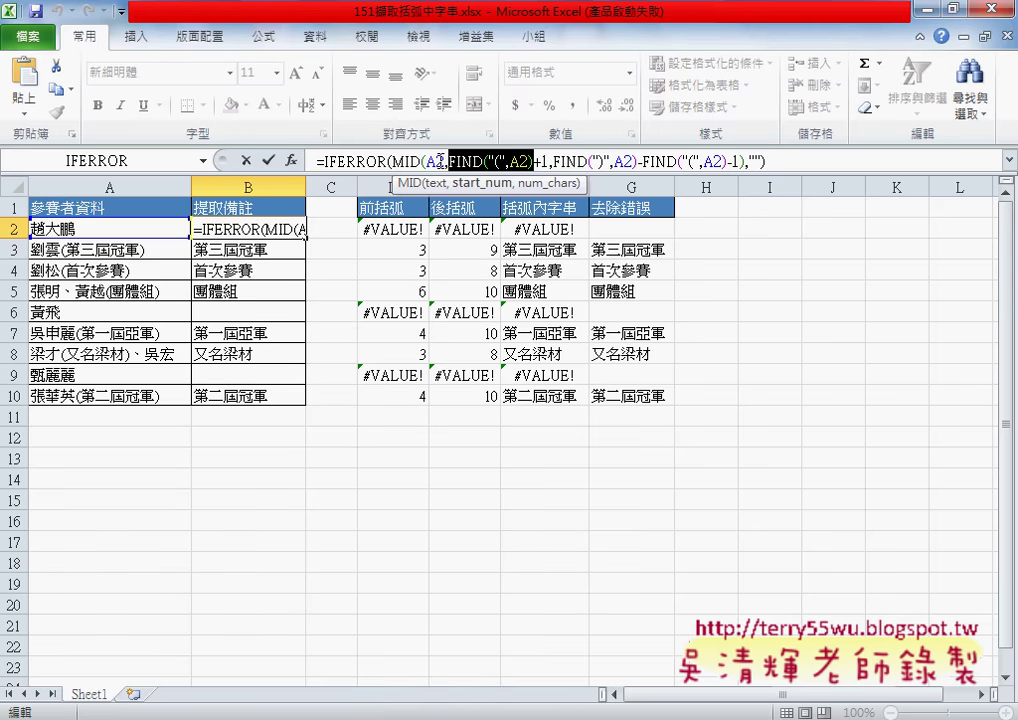
left_click(268, 160)
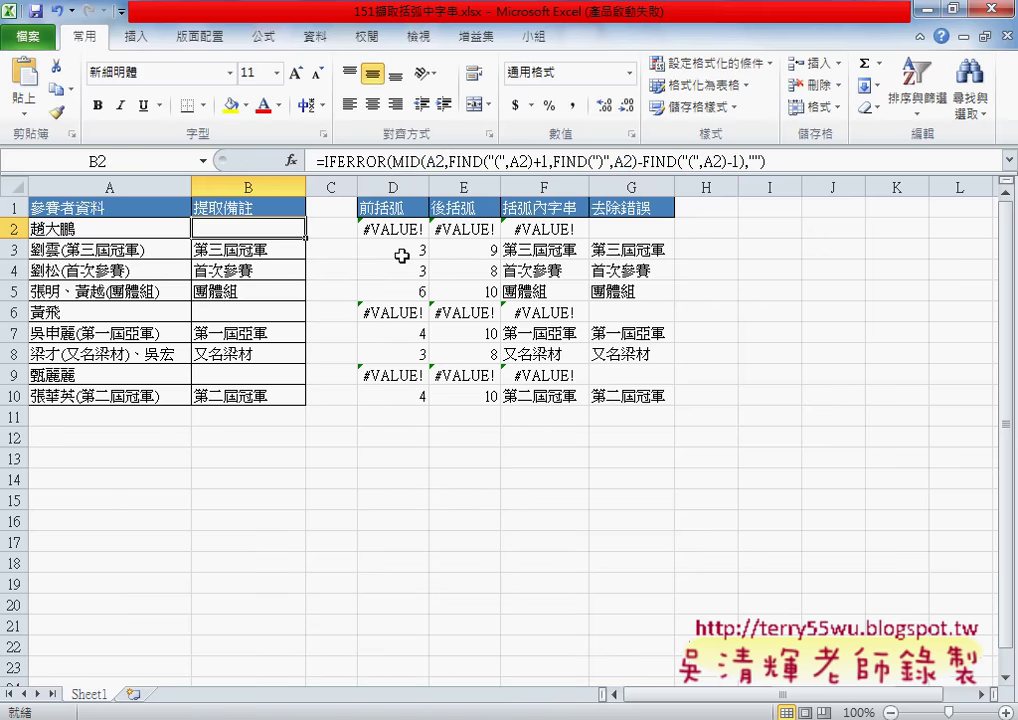
left_click_drag(262, 228, 268, 392)
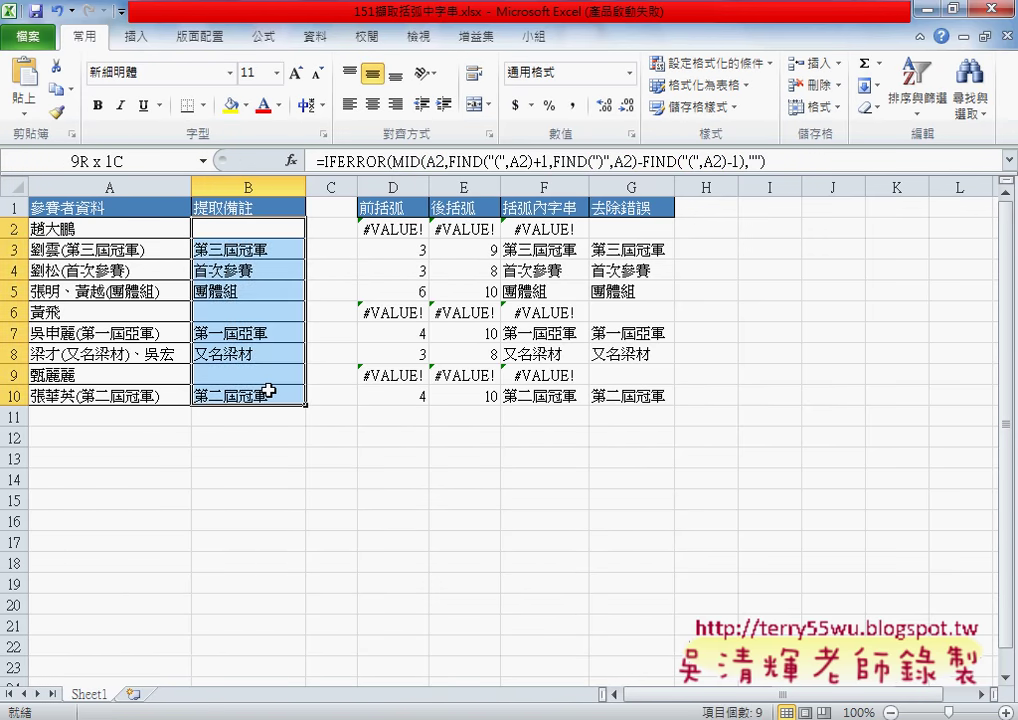
key("Delete")
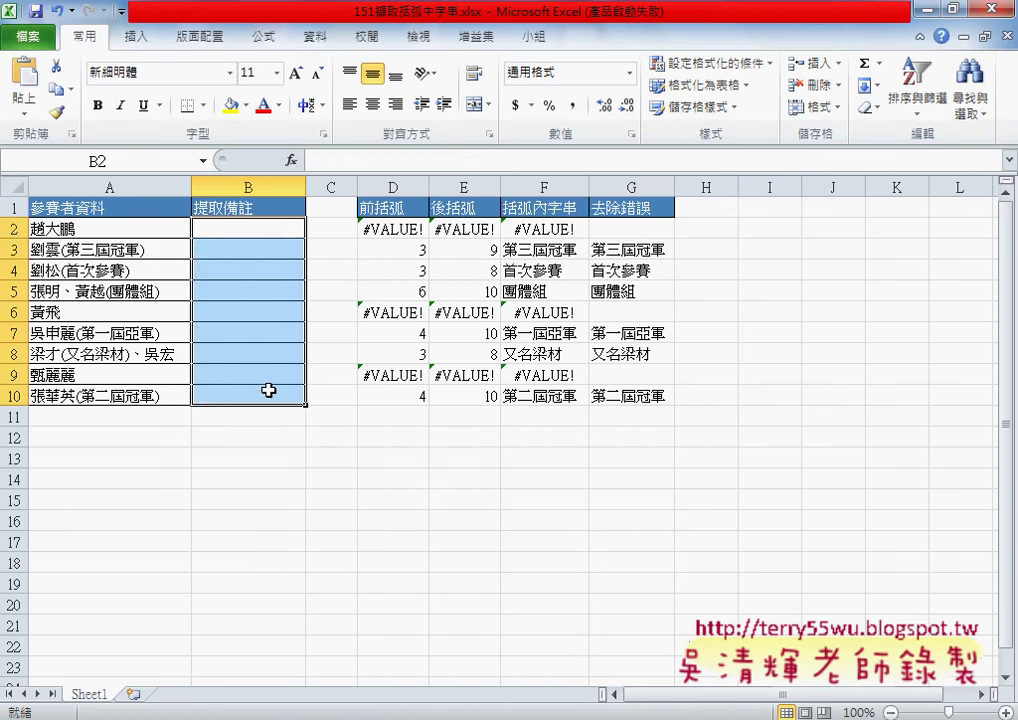
Step: Review the helper formulas in D2, E2, F2 and G2 against the emptied B2
left_click(398, 228)
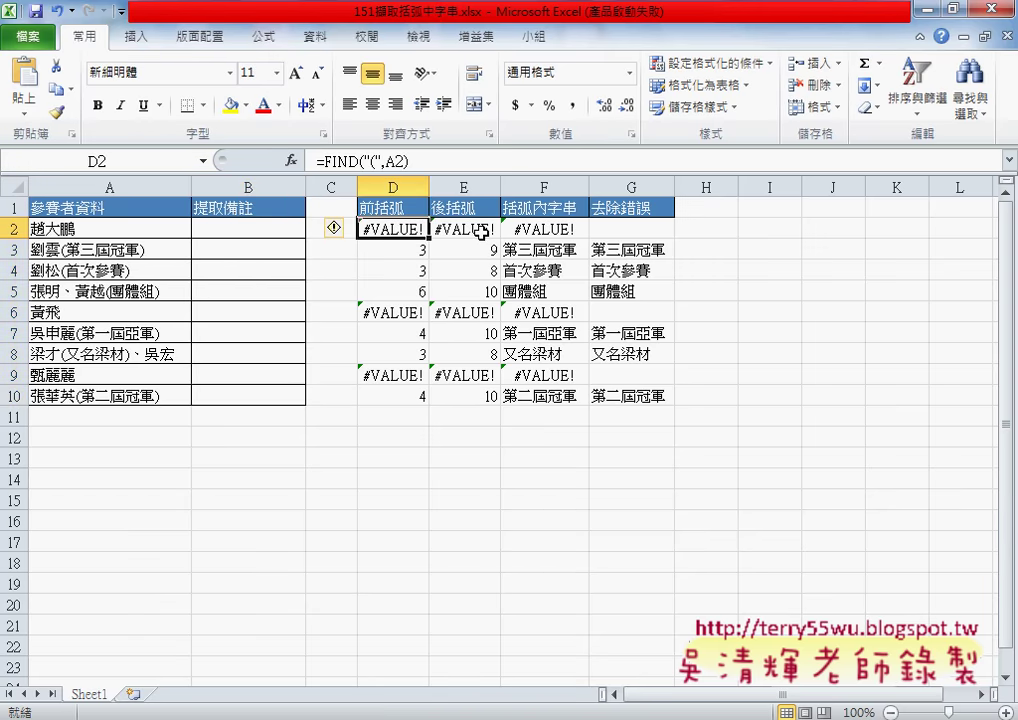
left_click(481, 231)
left_click(540, 229)
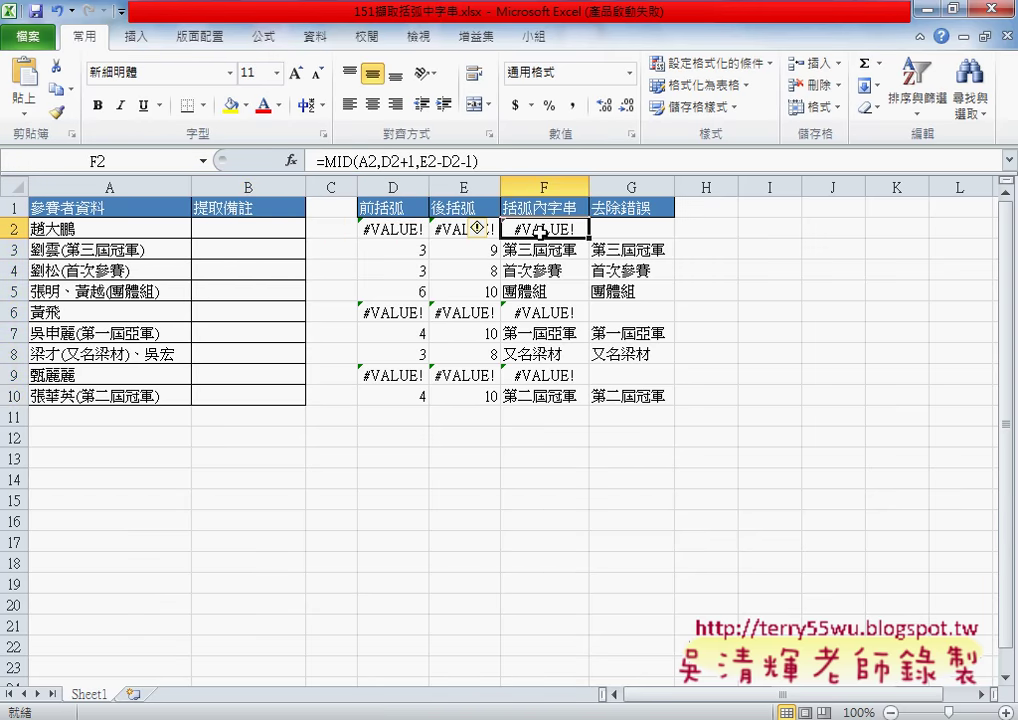
left_click(636, 231)
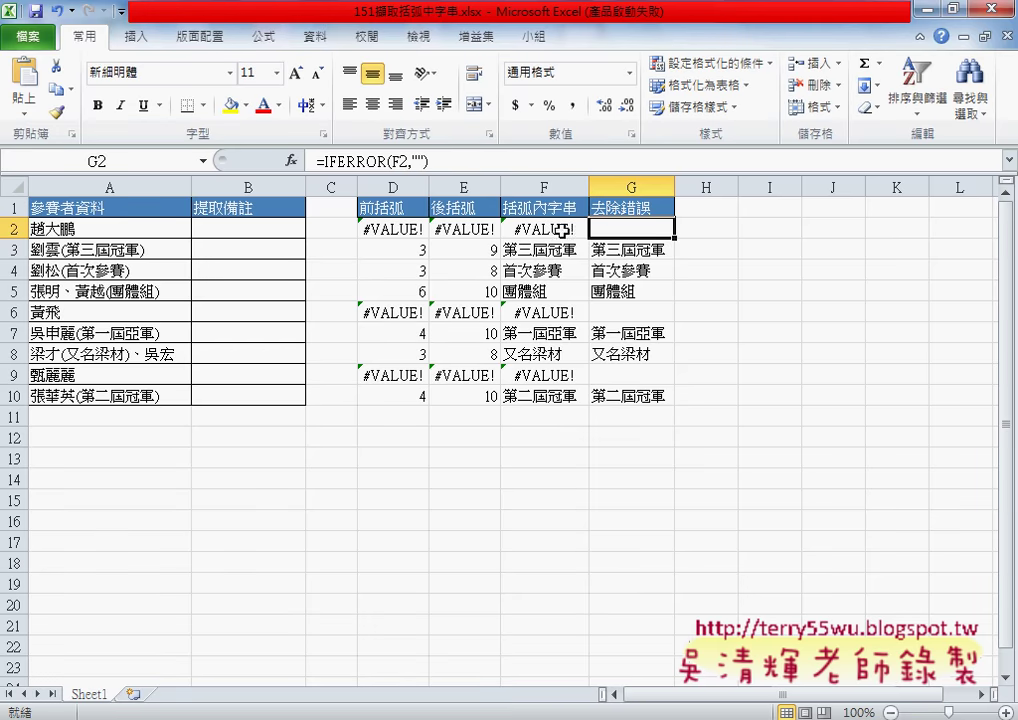
left_click(270, 227)
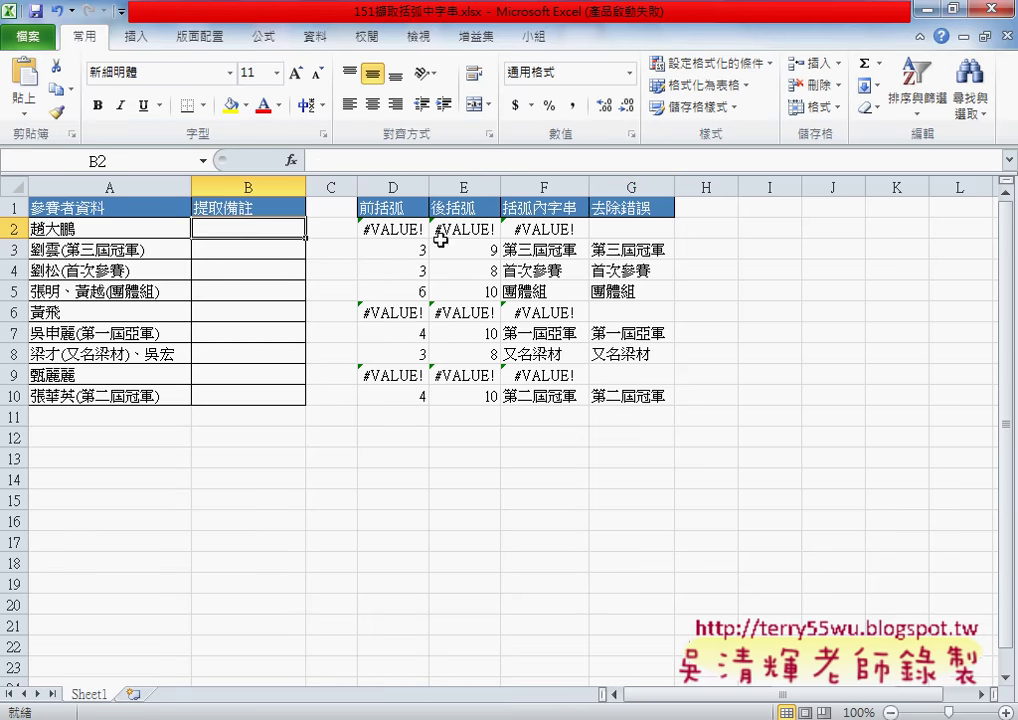
left_click(625, 234)
left_click(222, 229)
left_click(522, 231)
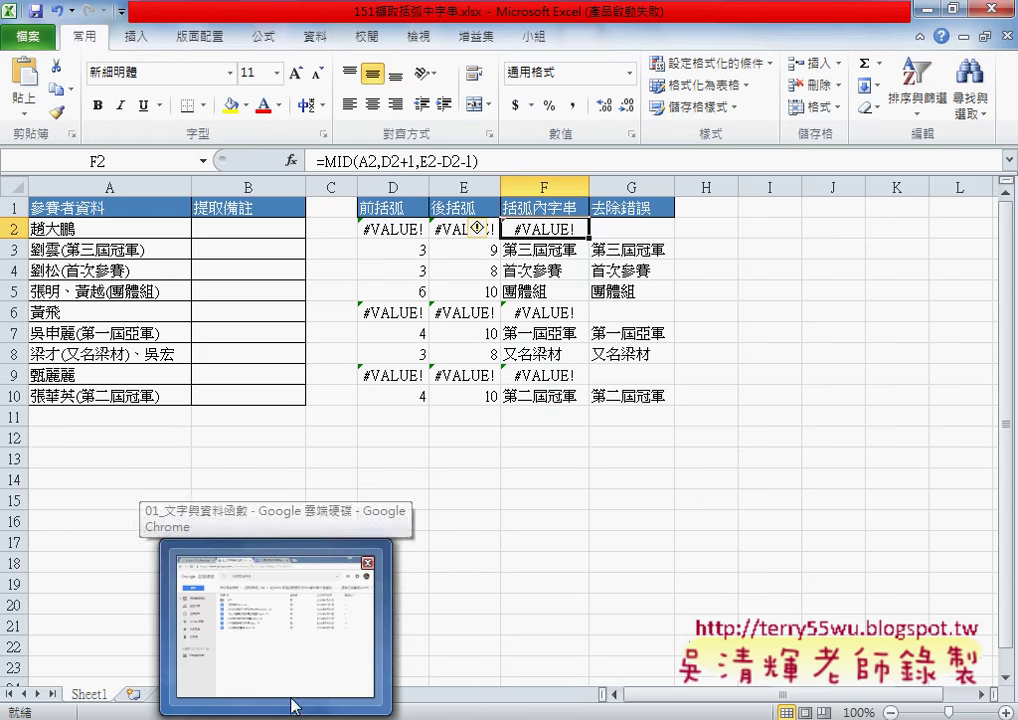
Step: In Google Drive, open 151擷取括弧內字串.docx from _雲端白板畫面(2016) > 01_文字與資料函數
left_click(295, 665)
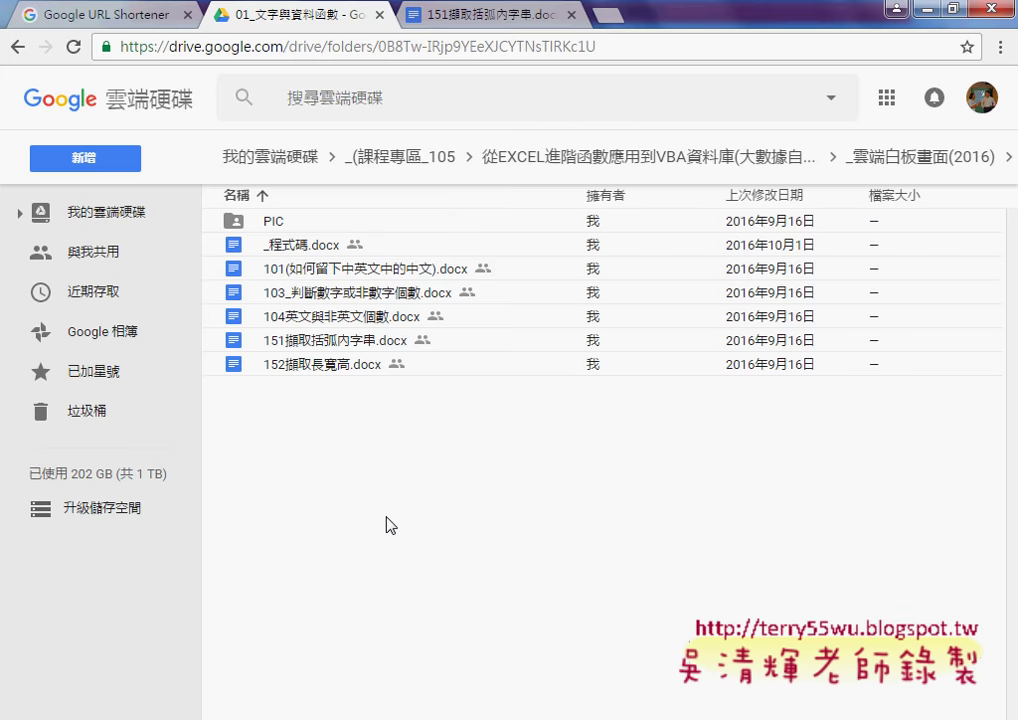
left_click(756, 165)
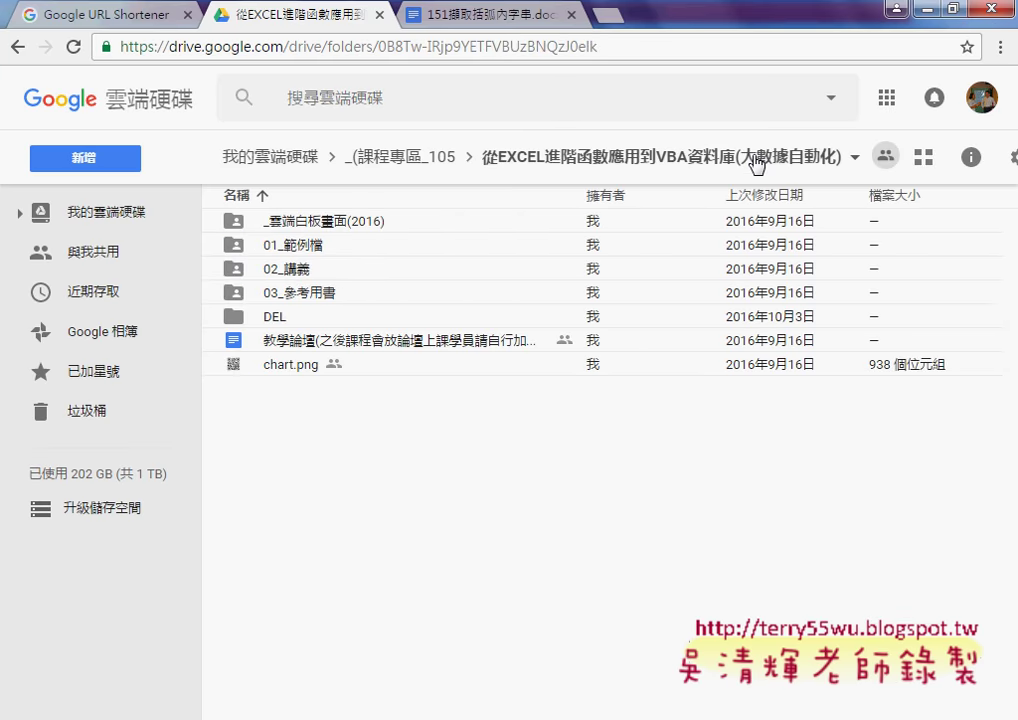
double_click(340, 226)
double_click(364, 228)
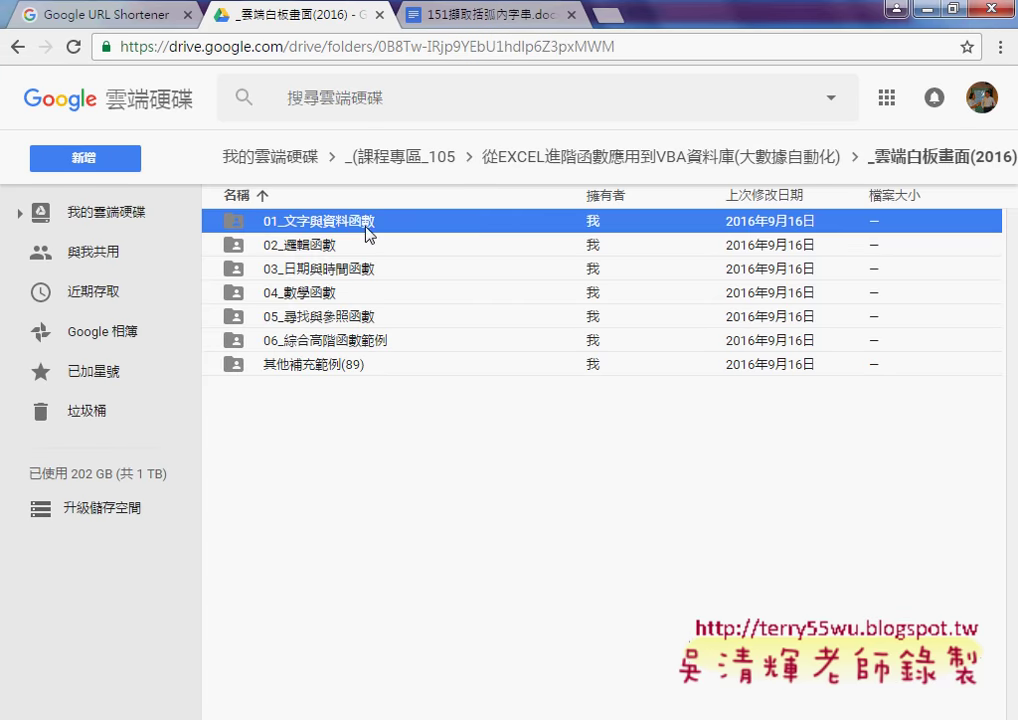
left_click(400, 343)
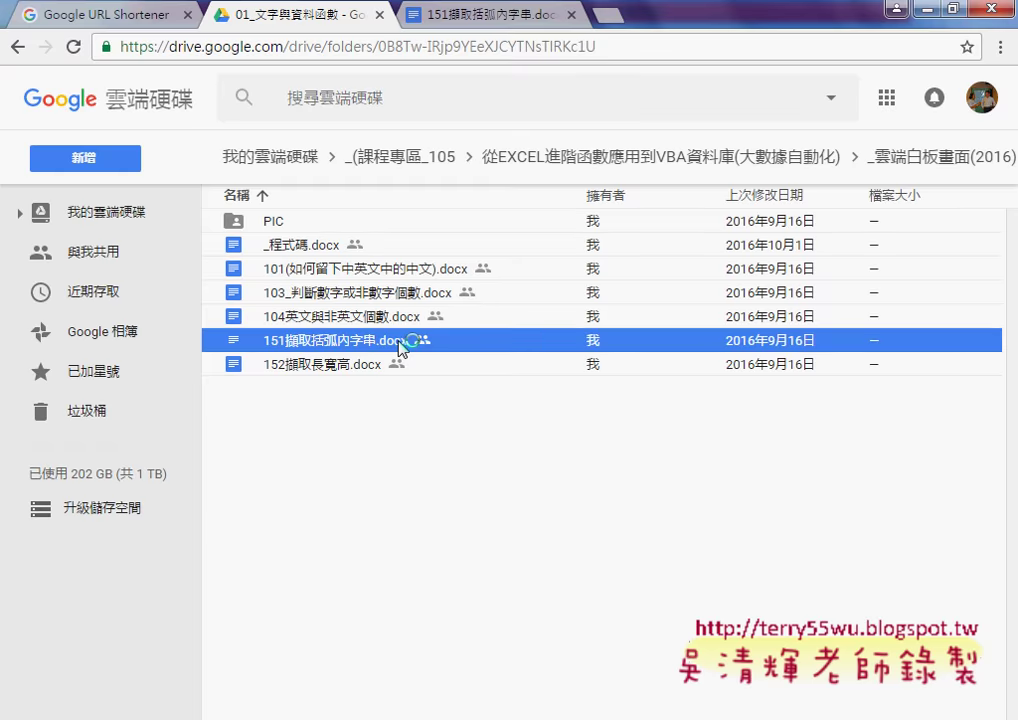
double_click(400, 345)
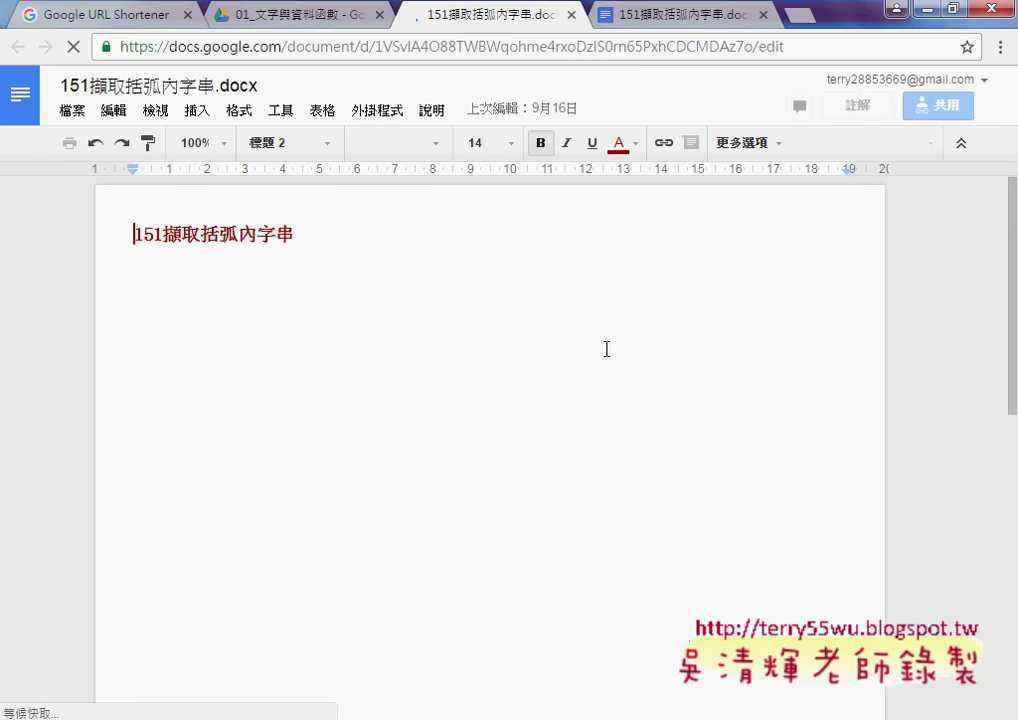
Step: Scroll to the formula list and select the MID, IFERROR(F2,"") and complete IFERROR lines
scroll(606, 349, "down", 2)
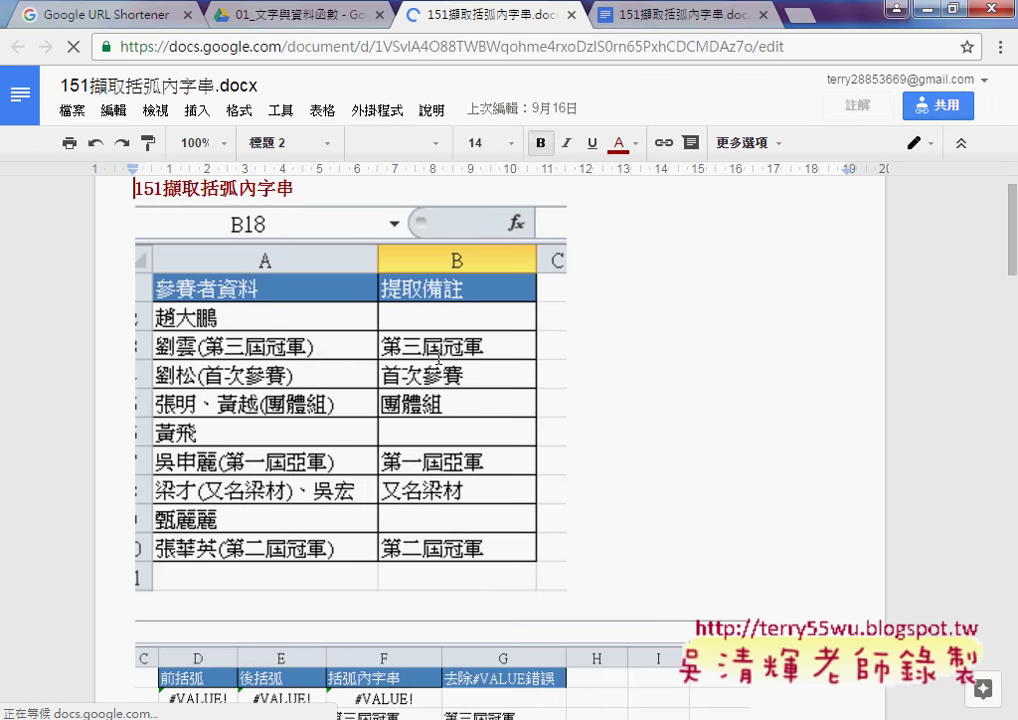
scroll(784, 386, "down", 2)
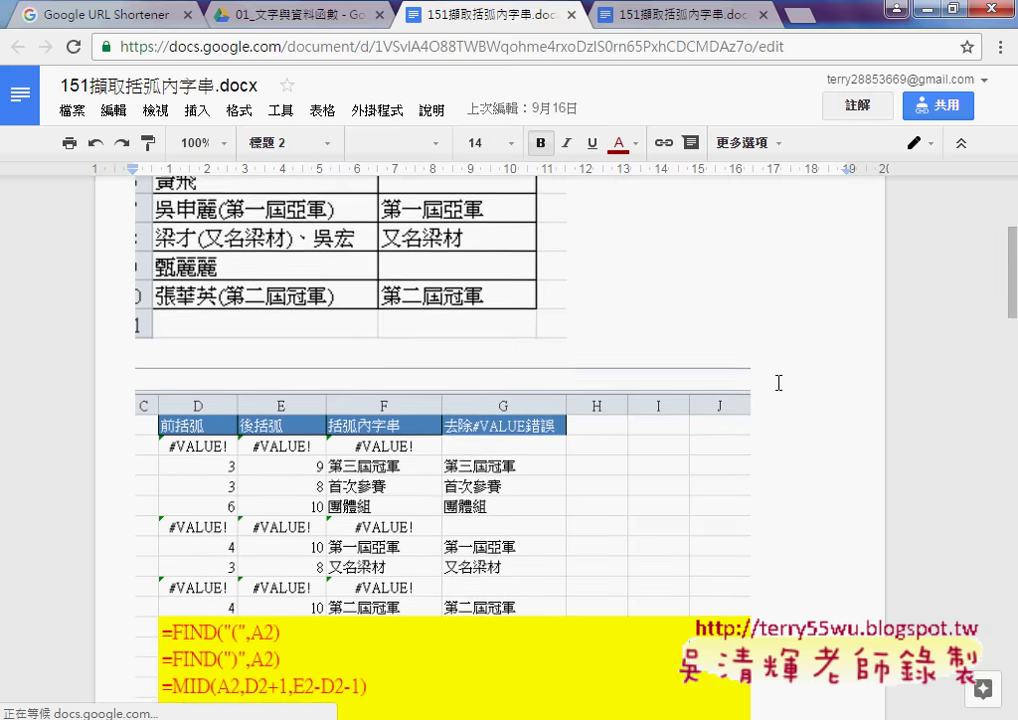
scroll(777, 382, "down", 1)
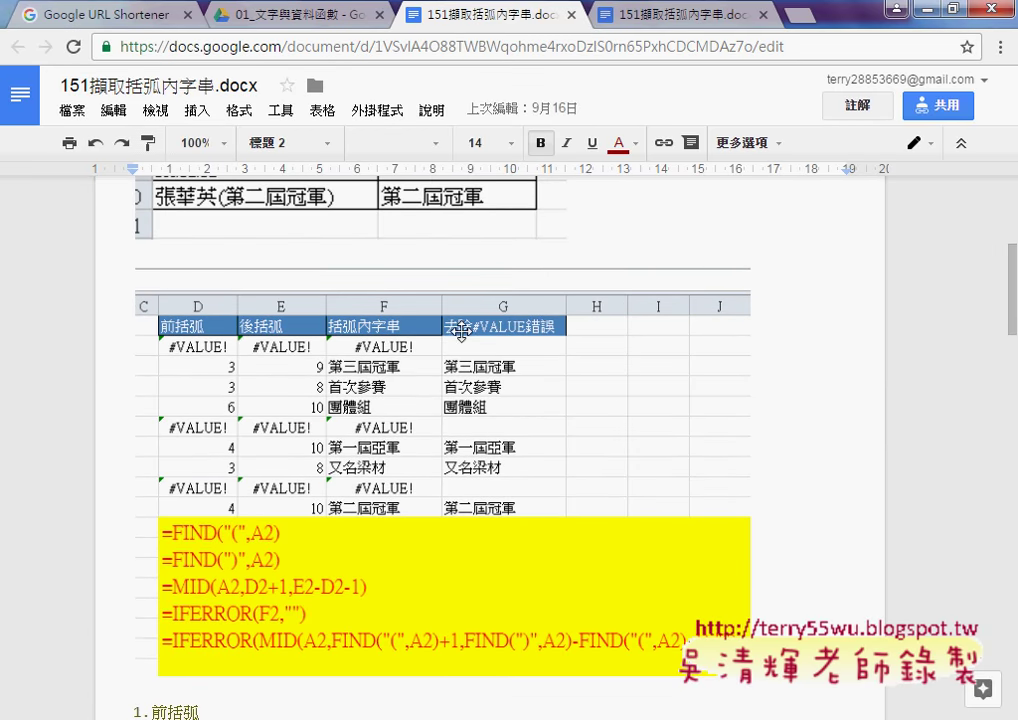
scroll(841, 411, "down", 1)
scroll(841, 411, "down", 2)
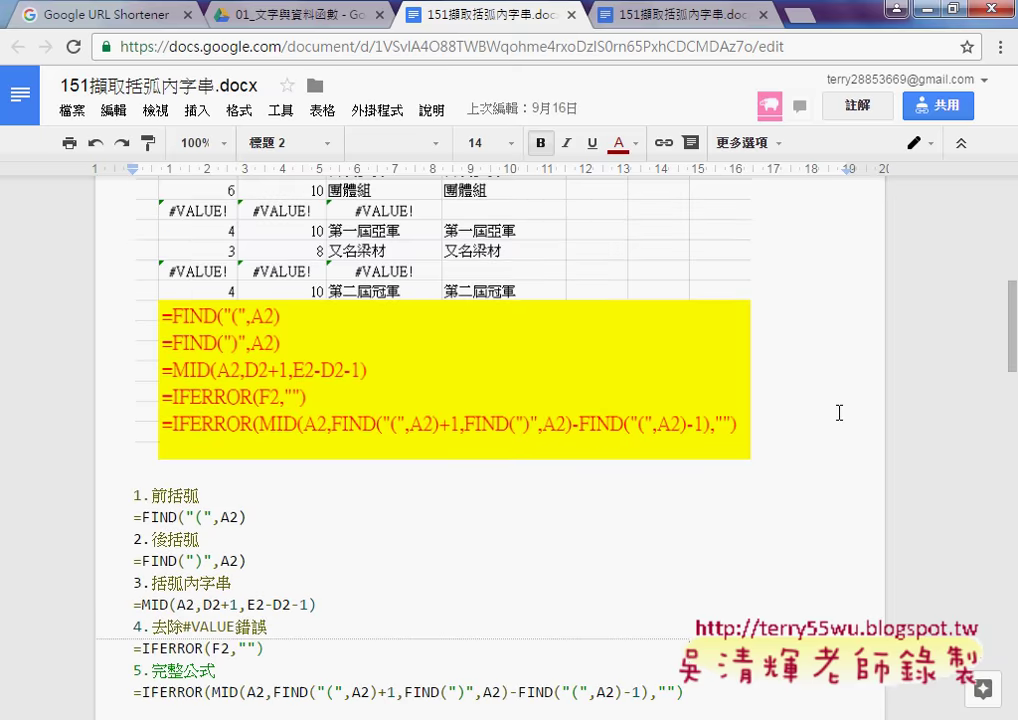
scroll(163, 330, "down", 1)
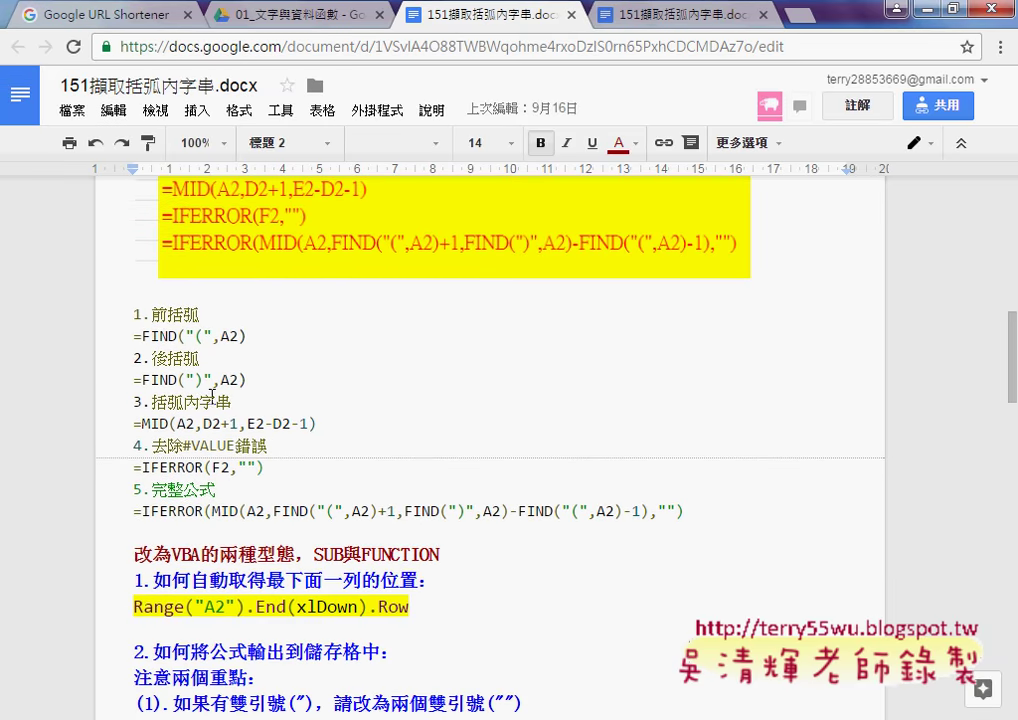
left_click(163, 330)
left_click(178, 423)
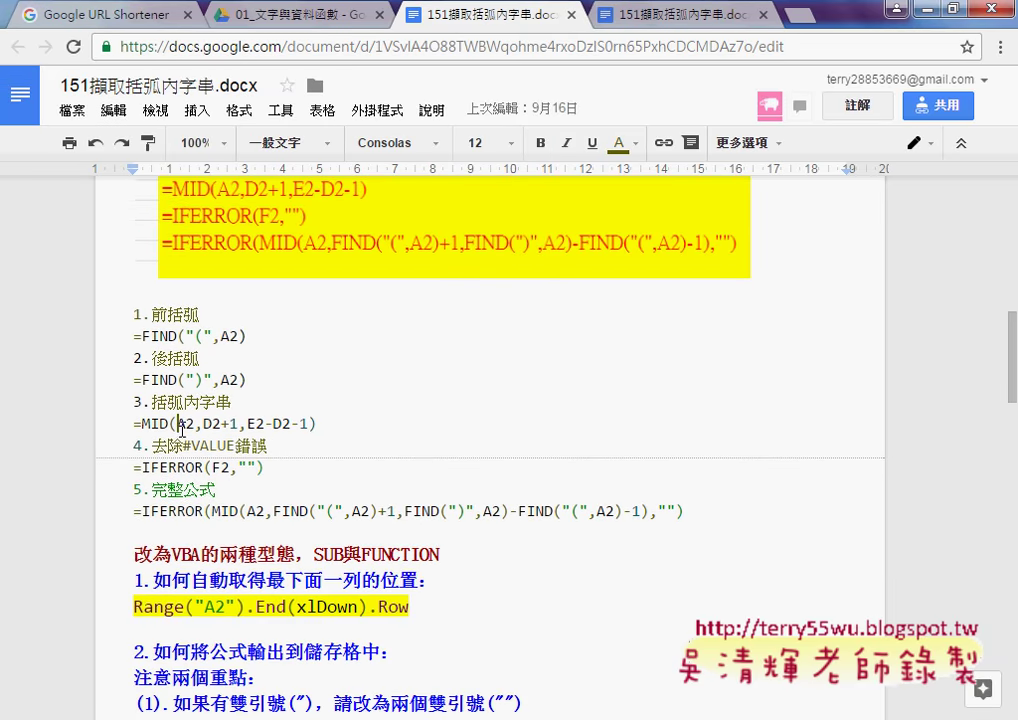
left_click_drag(331, 422, 131, 423)
left_click_drag(275, 469, 131, 467)
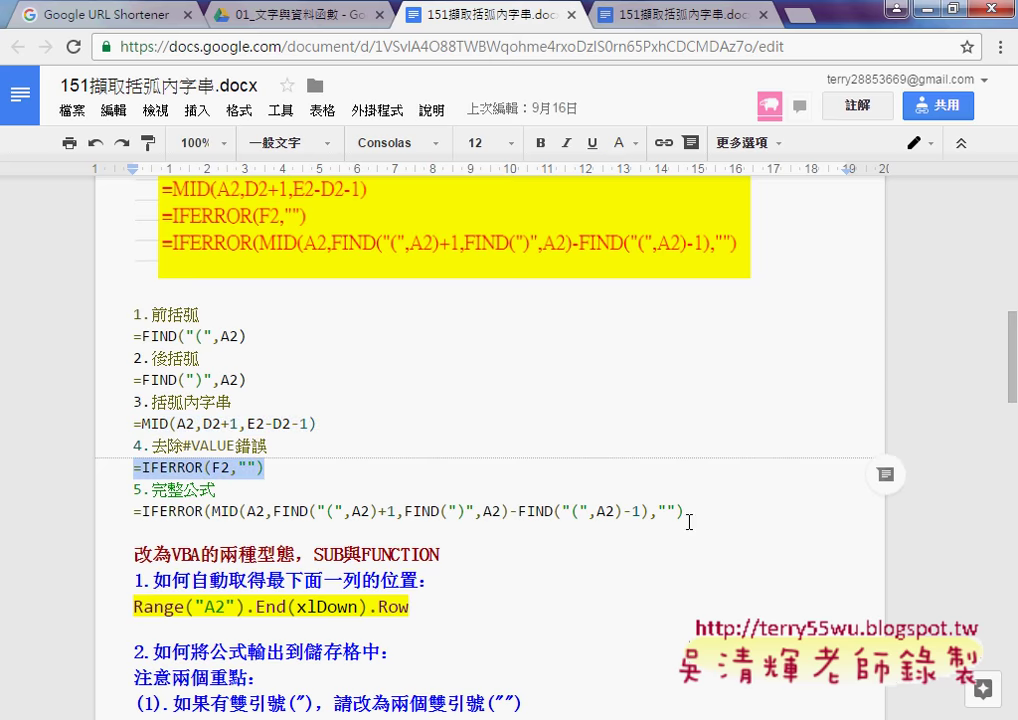
left_click_drag(688, 512, 131, 509)
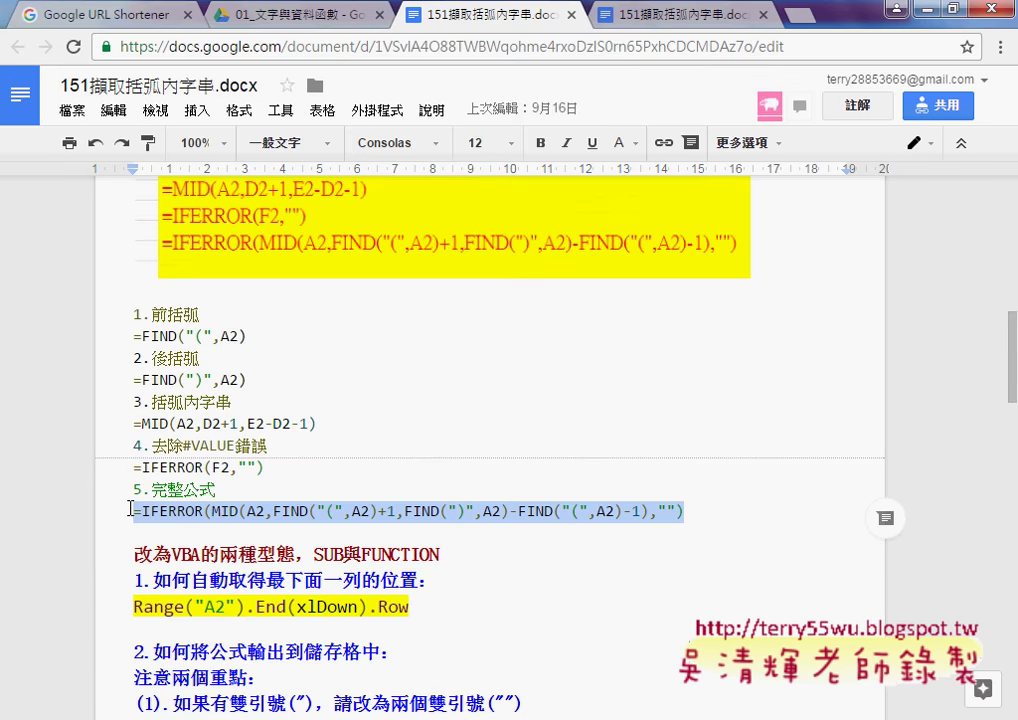
Step: Scroll the notes down to the SUB與FUNCTION section with the VBA code
scroll(178, 358, "down", 2)
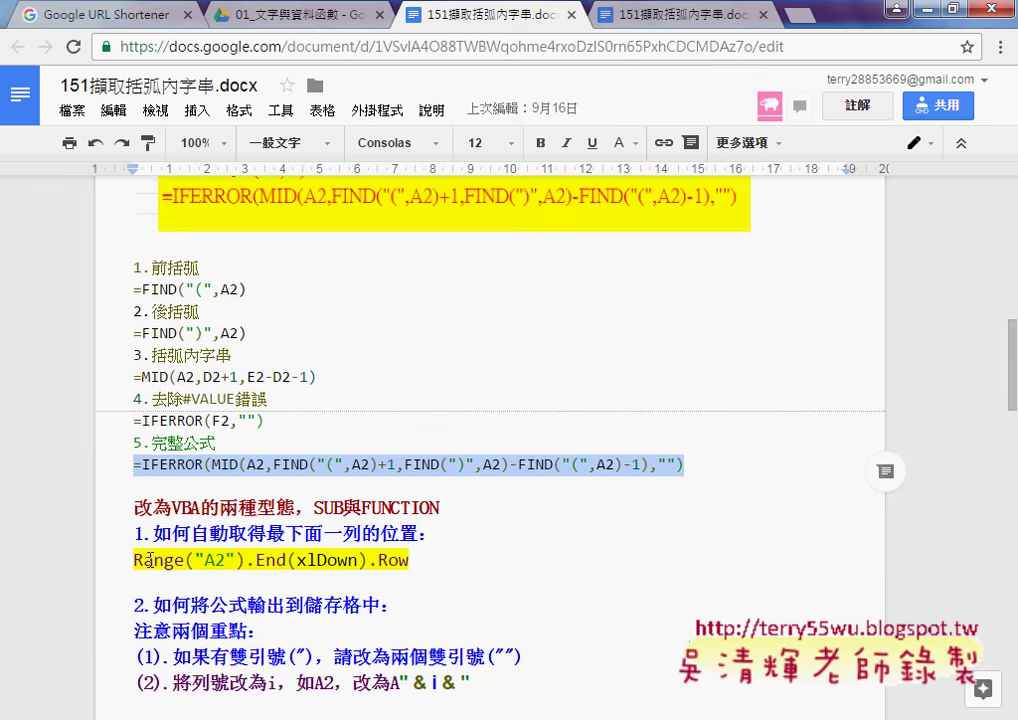
scroll(178, 358, "down", 2)
left_click(323, 355)
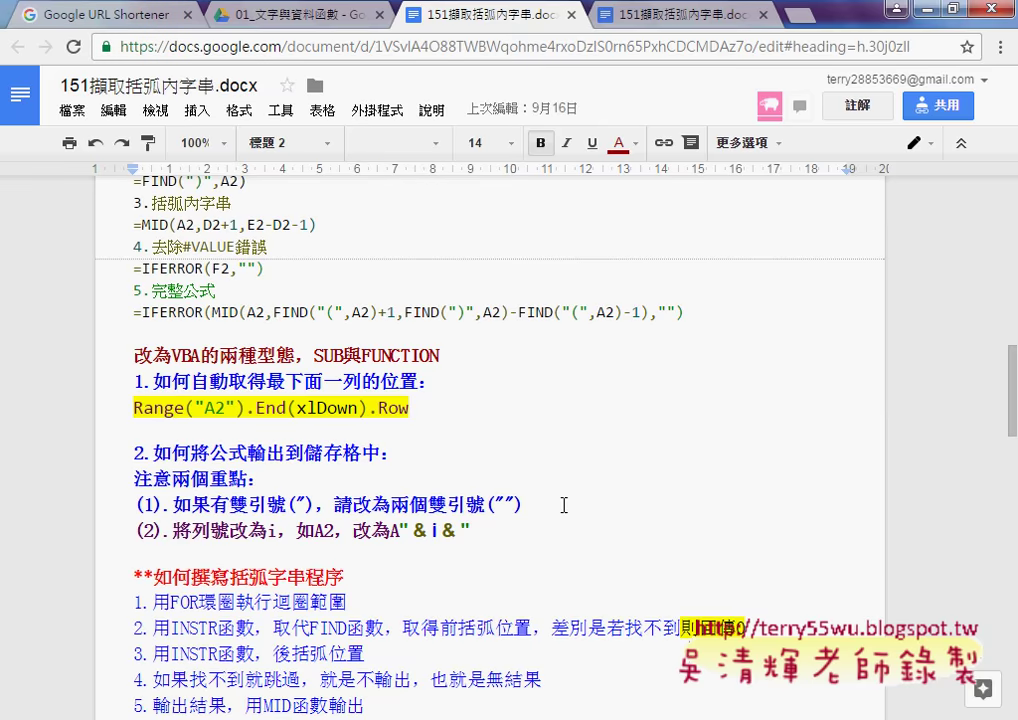
scroll(561, 445, "down", 4)
scroll(564, 506, "down", 6)
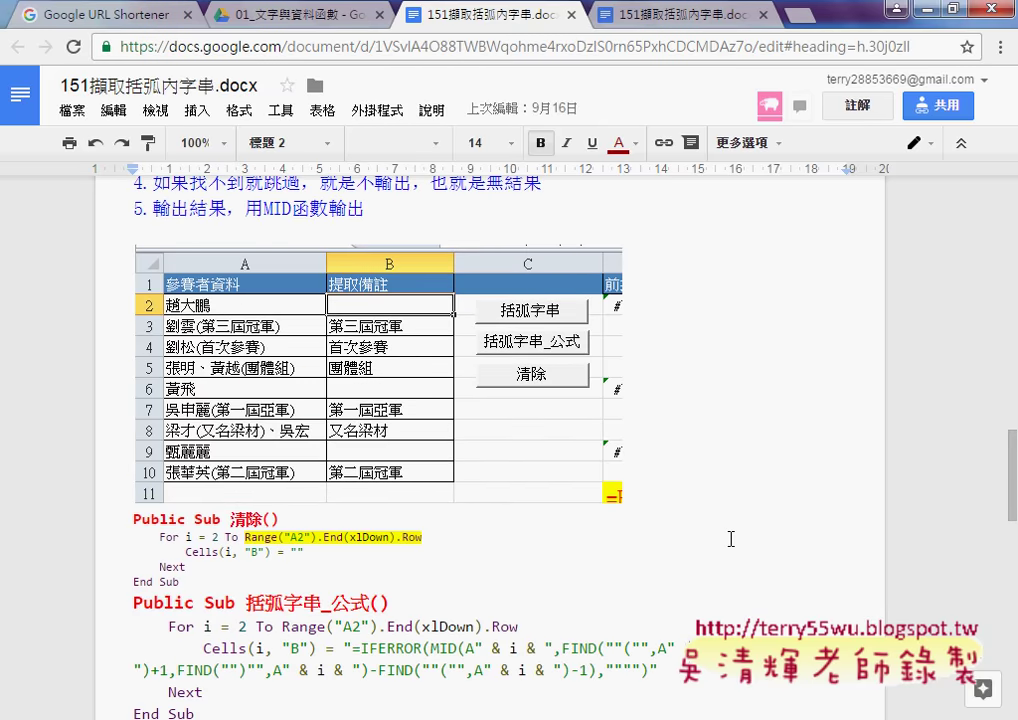
scroll(688, 553, "down", 1)
scroll(688, 553, "down", 2)
scroll(687, 551, "down", 2)
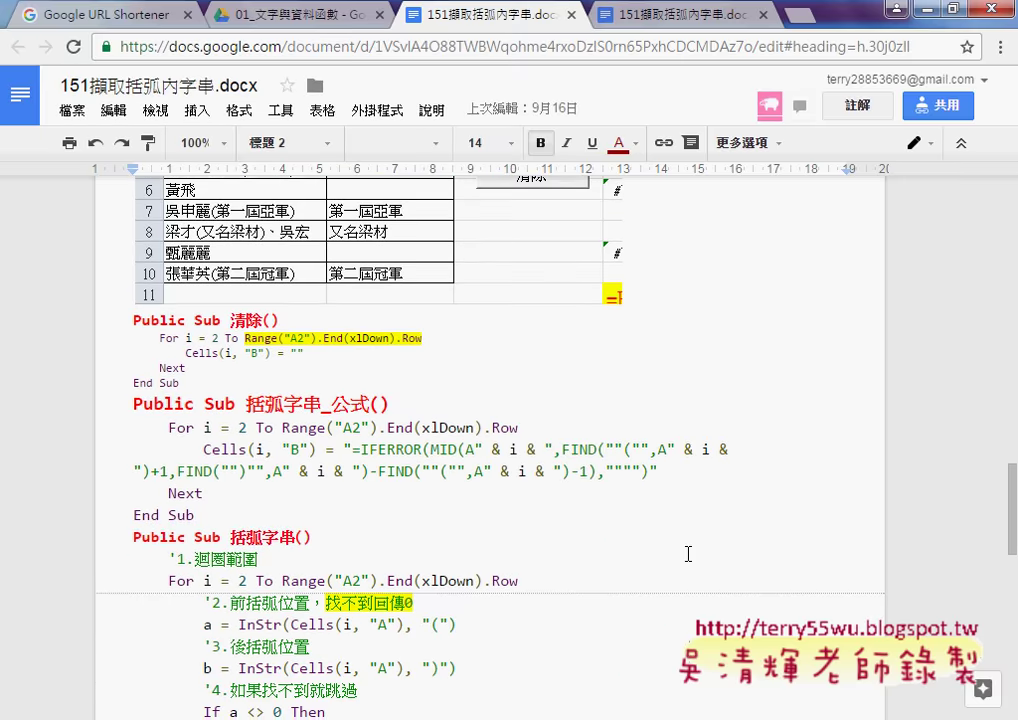
scroll(600, 520, "down", 2)
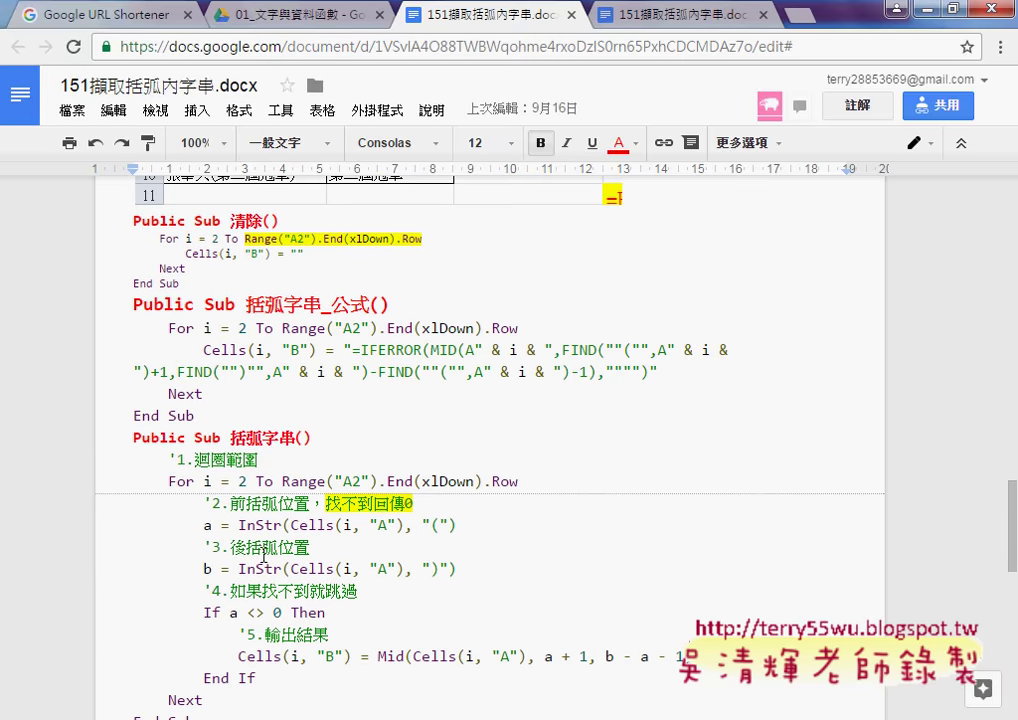
scroll(208, 458, "down", 1)
Step: Select the VBA macro code through End Function and return to the Excel workbook
left_click(218, 627, "shift")
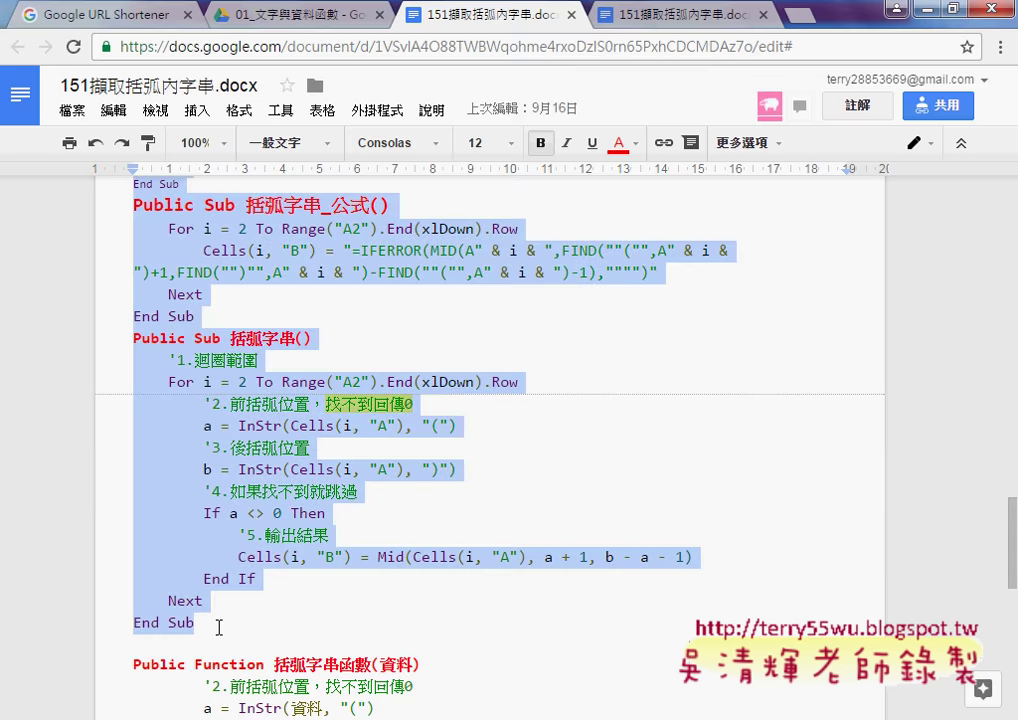
scroll(281, 643, "down", 4)
left_click(278, 560, "shift")
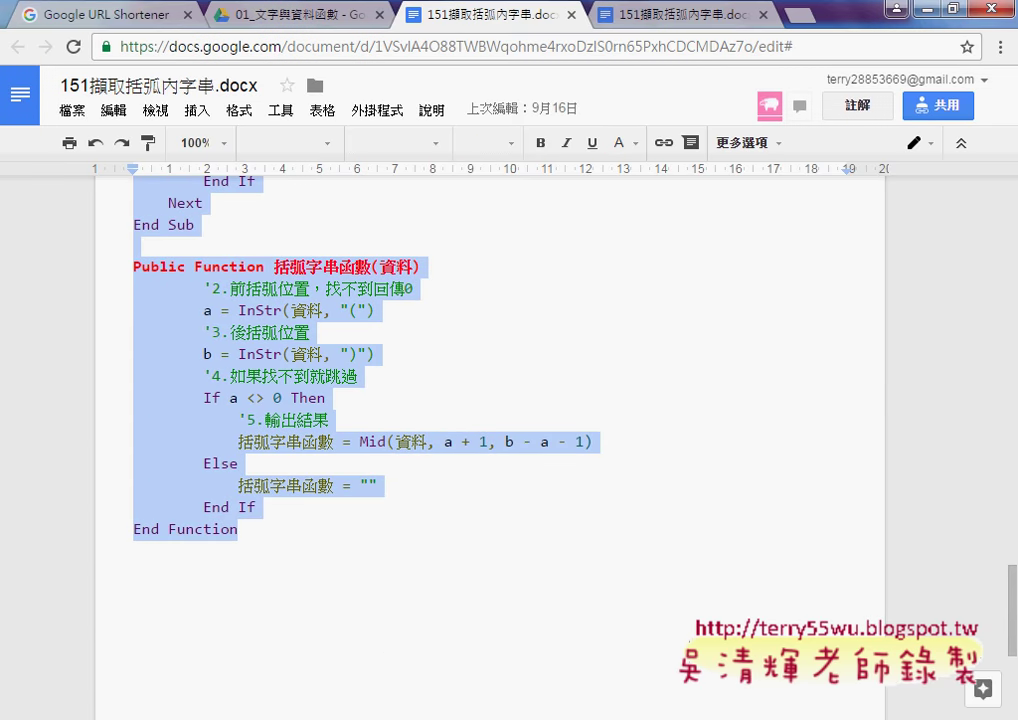
key("alt+Tab")
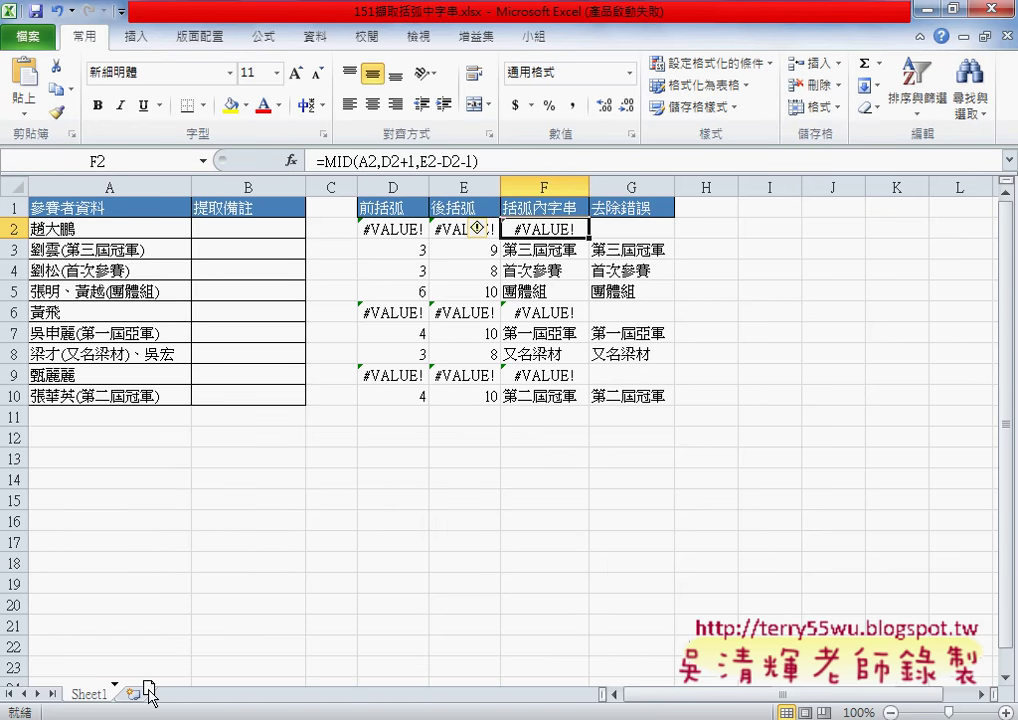
Step: Make a copy of Sheet1 and name it VBA
left_click_drag(89, 693, 148, 692)
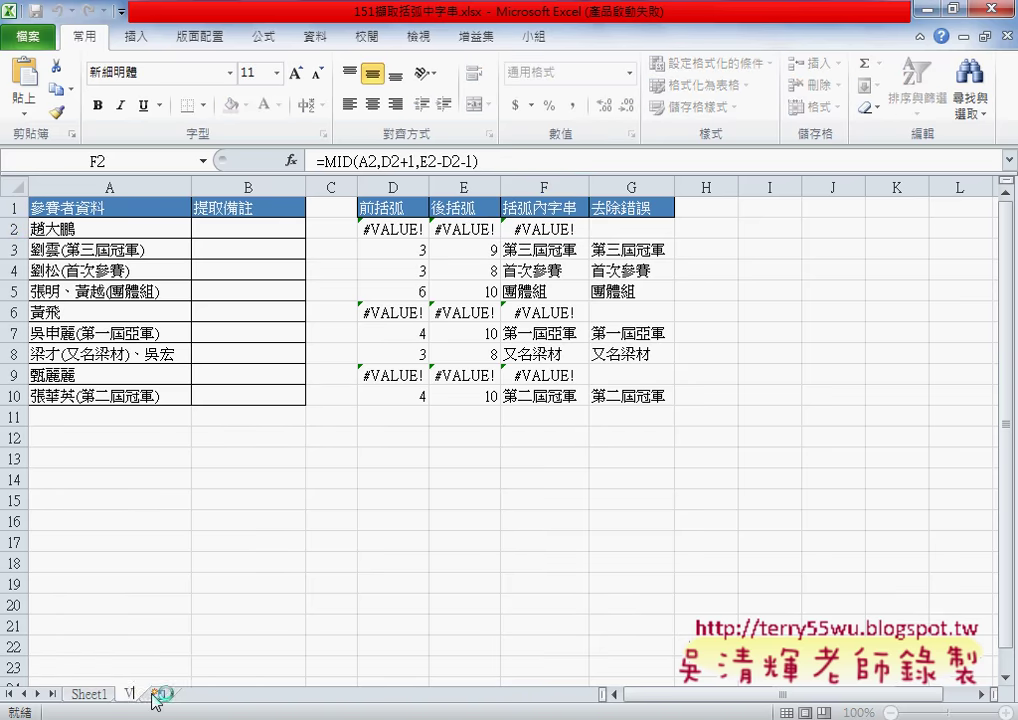
type("VBA")
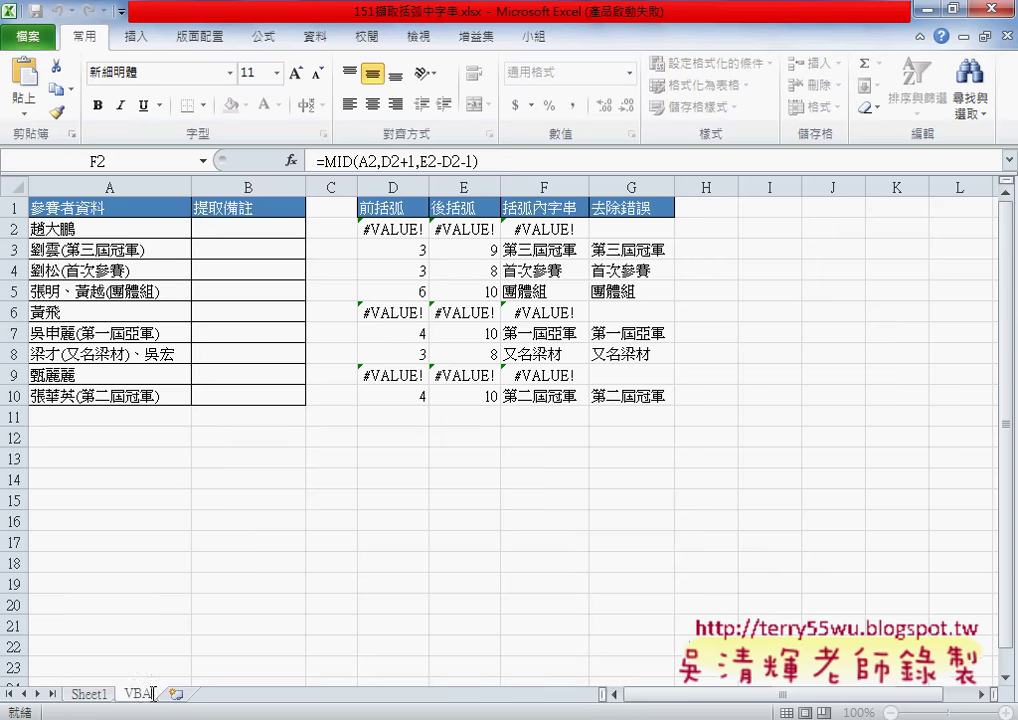
key("Return")
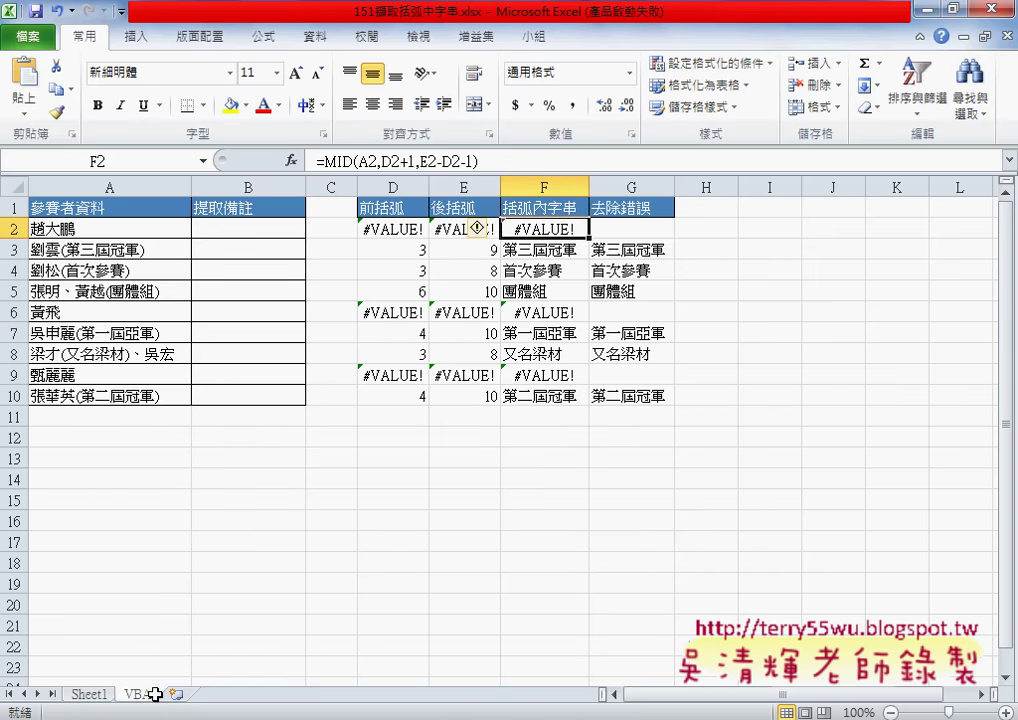
Step: Delete helper columns D through G on the VBA sheet
left_click_drag(390, 187, 628, 187)
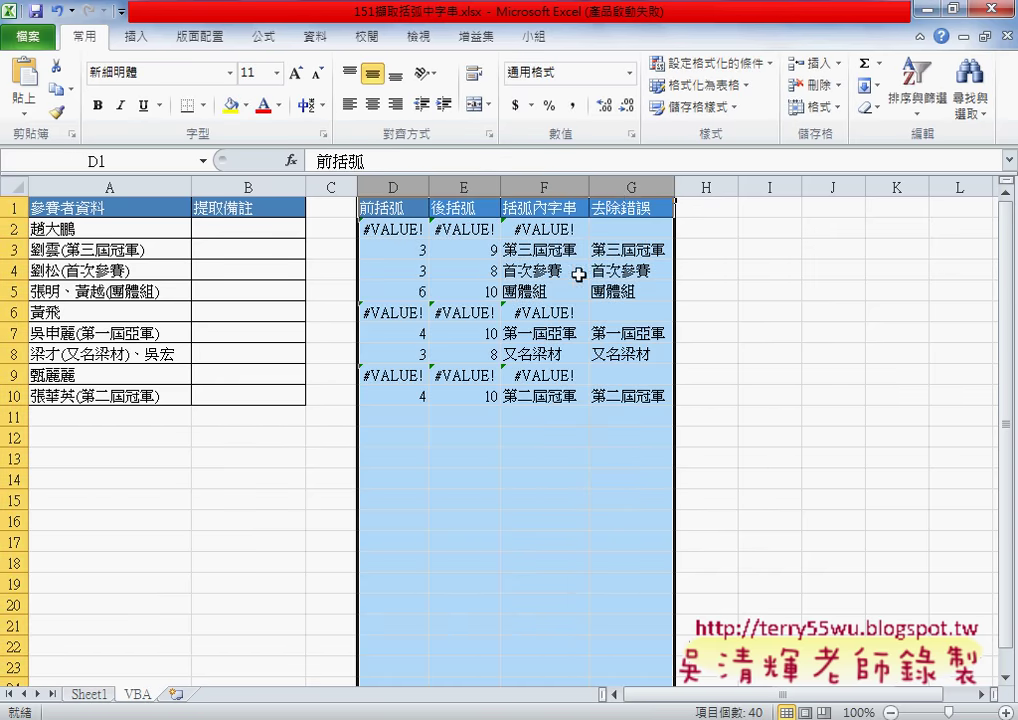
right_click(581, 269)
left_click(626, 436)
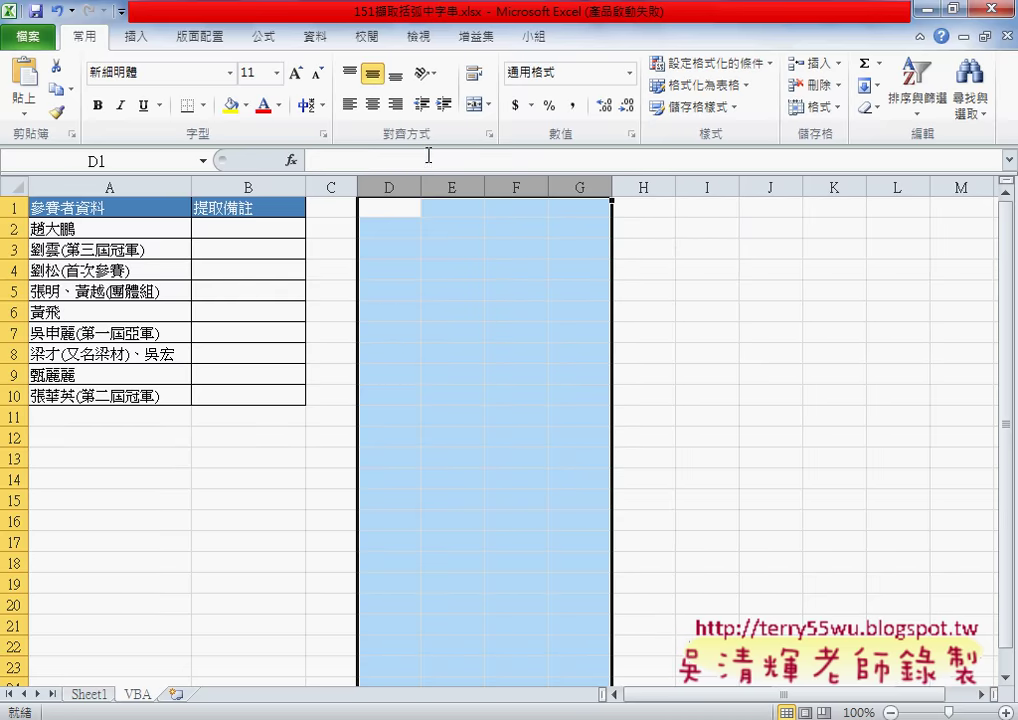
Step: Turn on the 開發人員 (Developer) ribbon tab through Excel Options > Customize Ribbon
left_click(122, 12)
left_click(200, 350)
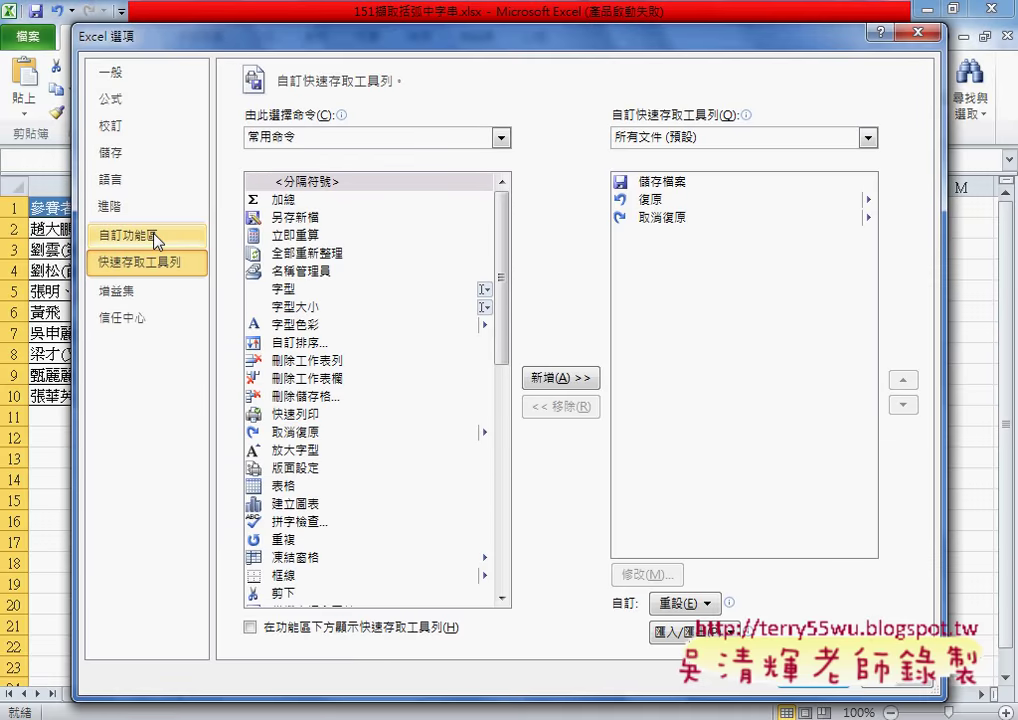
left_click(158, 238)
left_click(599, 455)
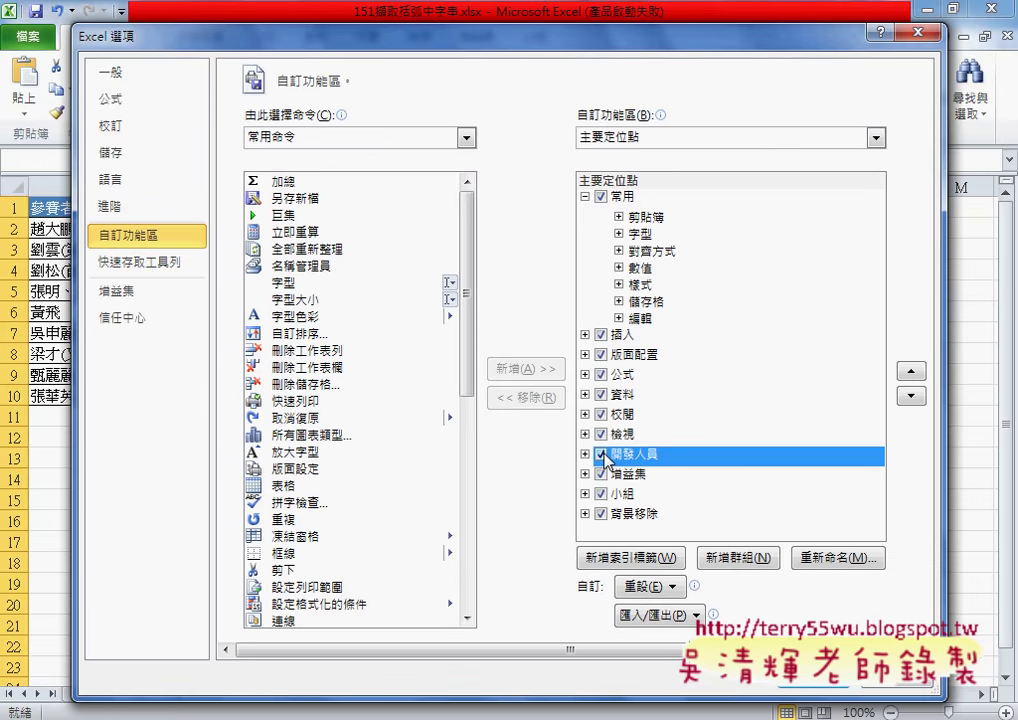
key("Return")
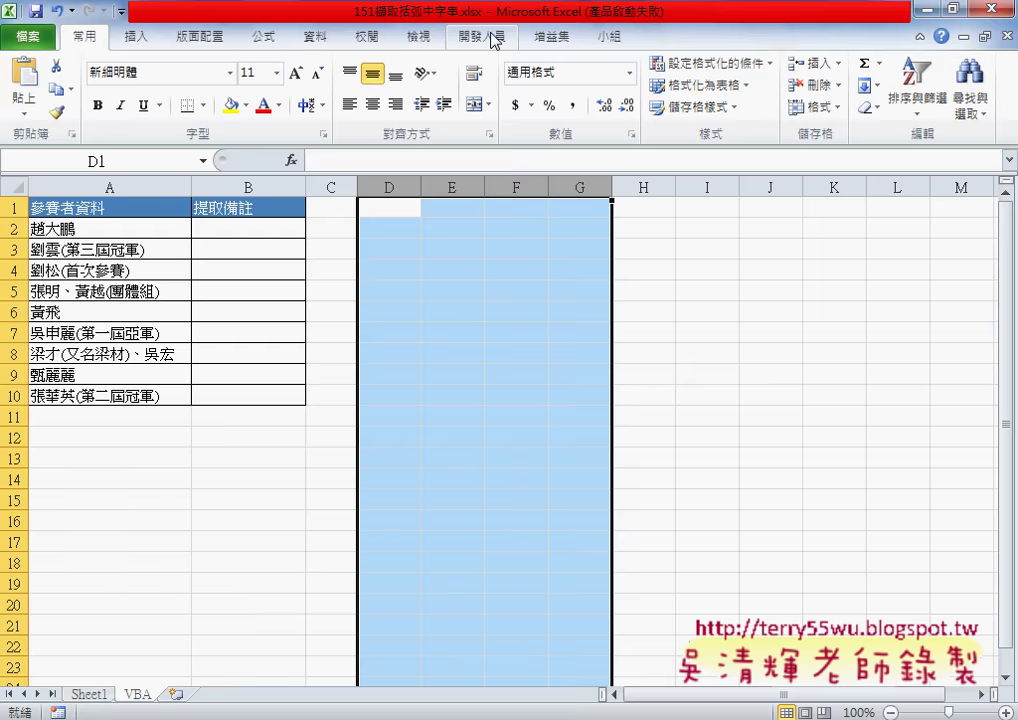
left_click(483, 36)
Step: In the Visual Basic editor, insert Module1 into the workbook project and paste in the prepared bracket-extraction VBA code
left_click(37, 88)
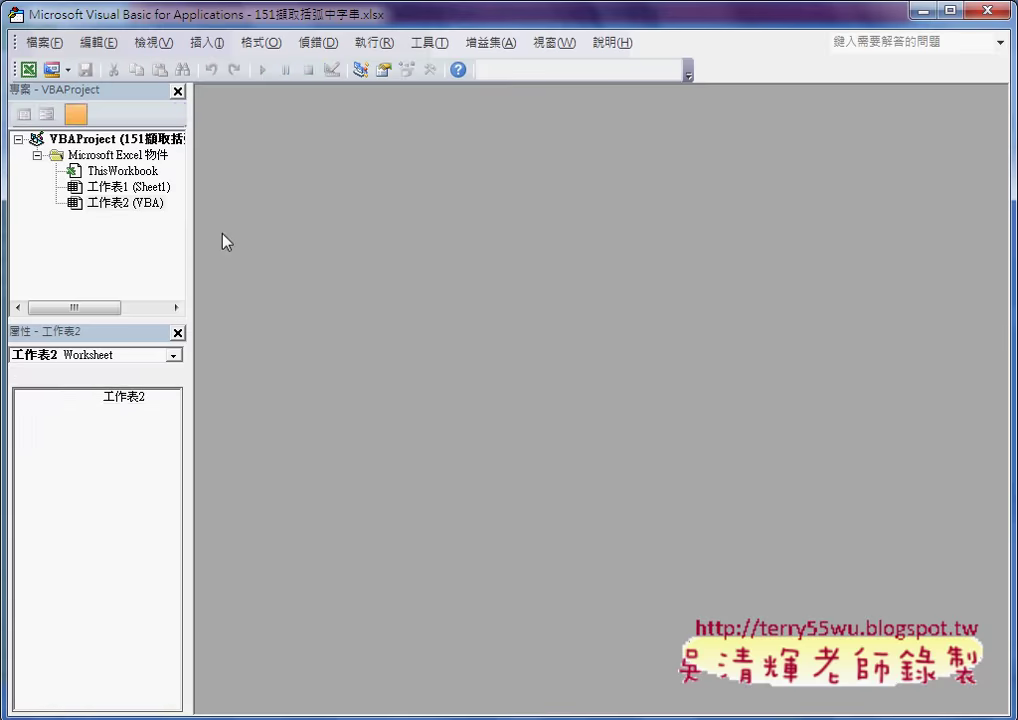
right_click(131, 209)
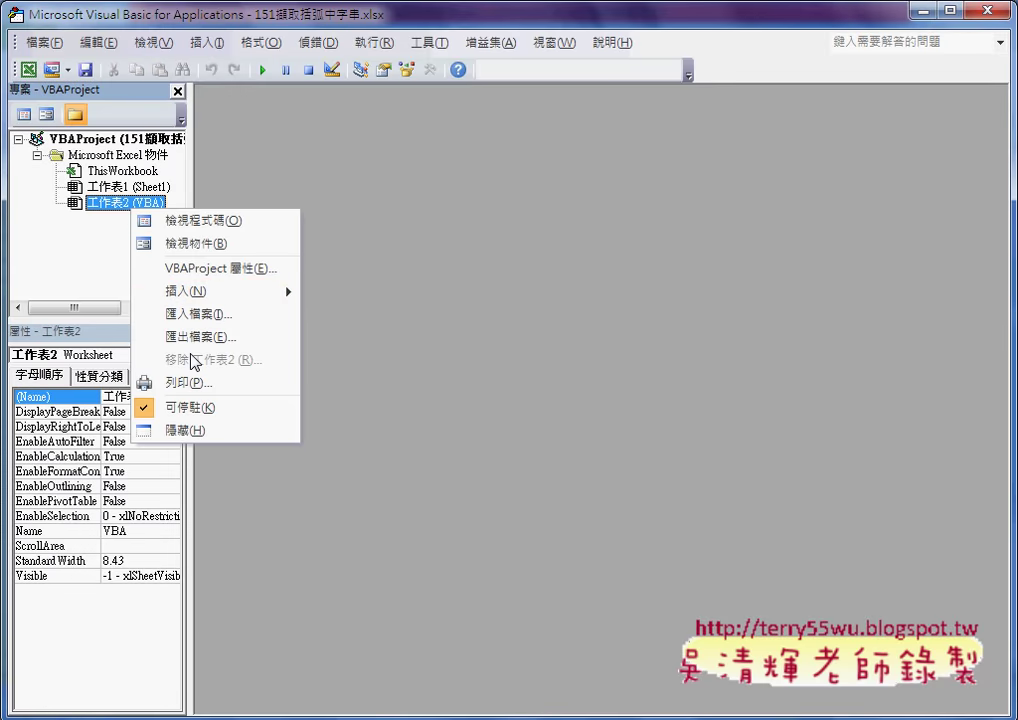
mouse_move(260, 291)
left_click(356, 316)
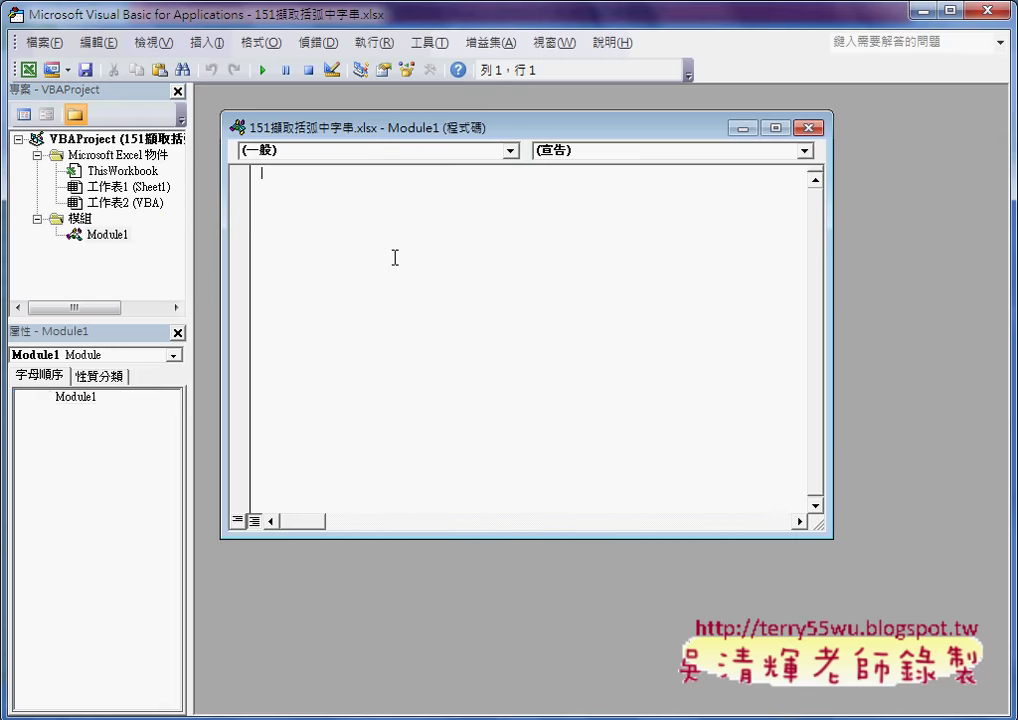
right_click(393, 258)
double_click(443, 127)
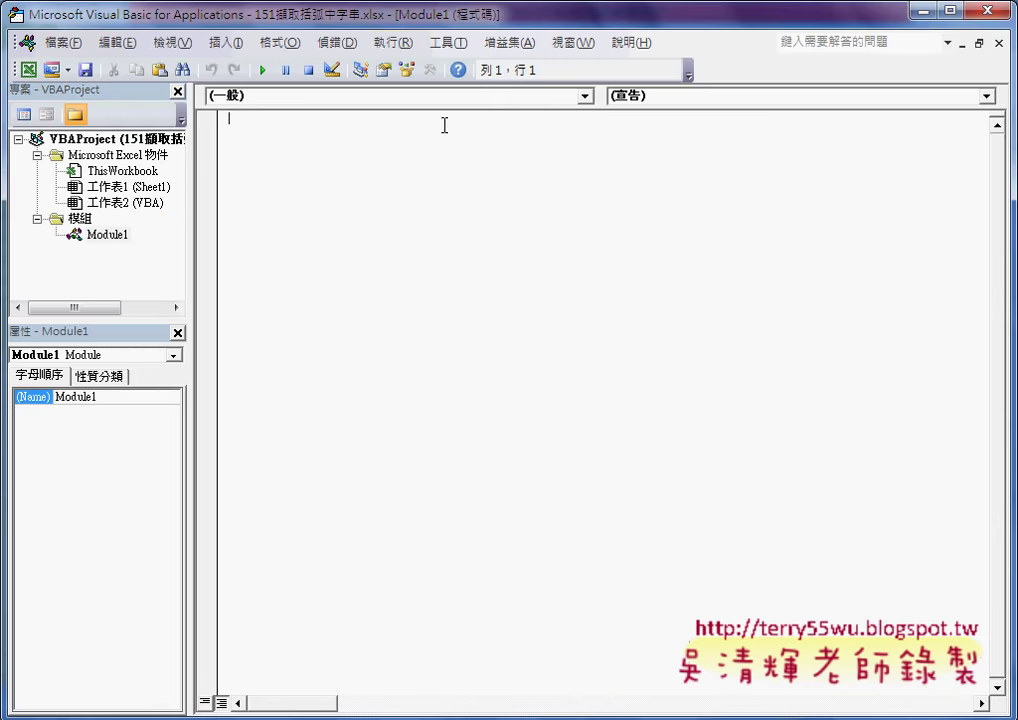
mouse_move(300, 15)
left_mouse_down()
mouse_move(430, 45)
mouse_move(792, 51)
left_mouse_up()
right_click(445, 190)
left_click(470, 194)
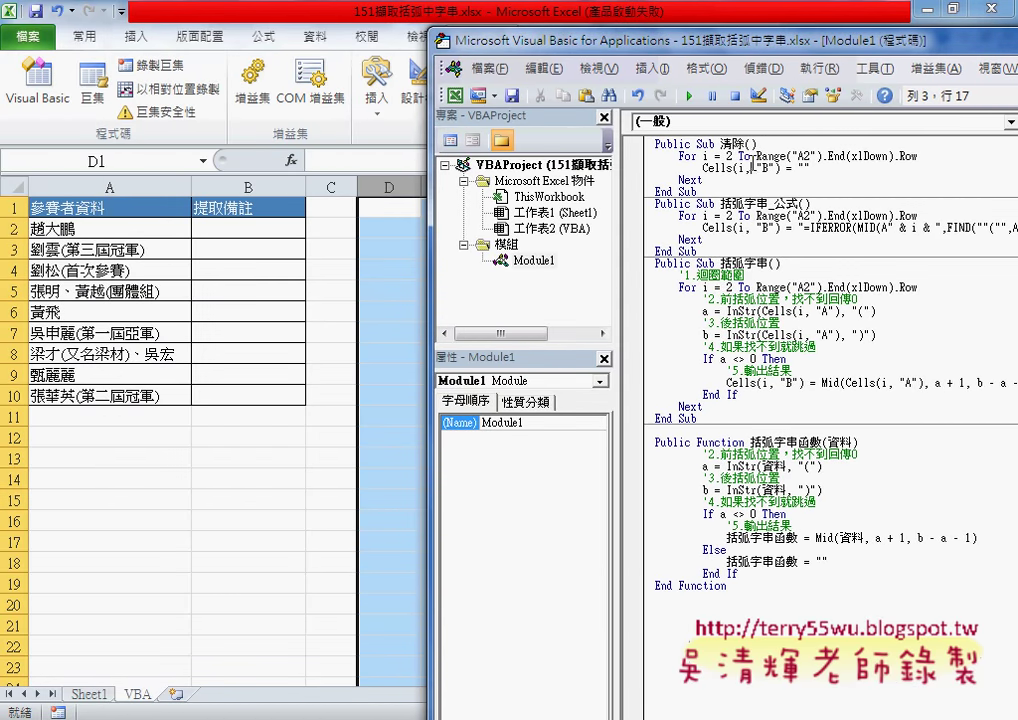
Step: Run the 括弧字串 macro to fill column B with the bracketed text, then review the results
left_click(762, 313)
left_click_drag(788, 263, 655, 263)
left_click(750, 311)
left_click(686, 96)
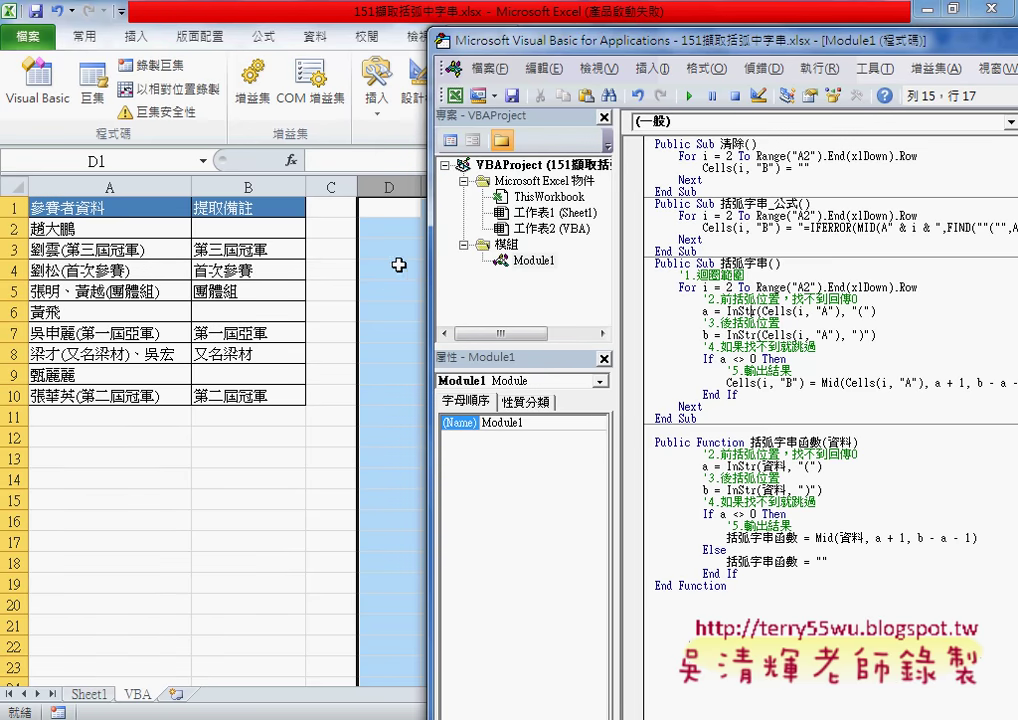
double_click(712, 441)
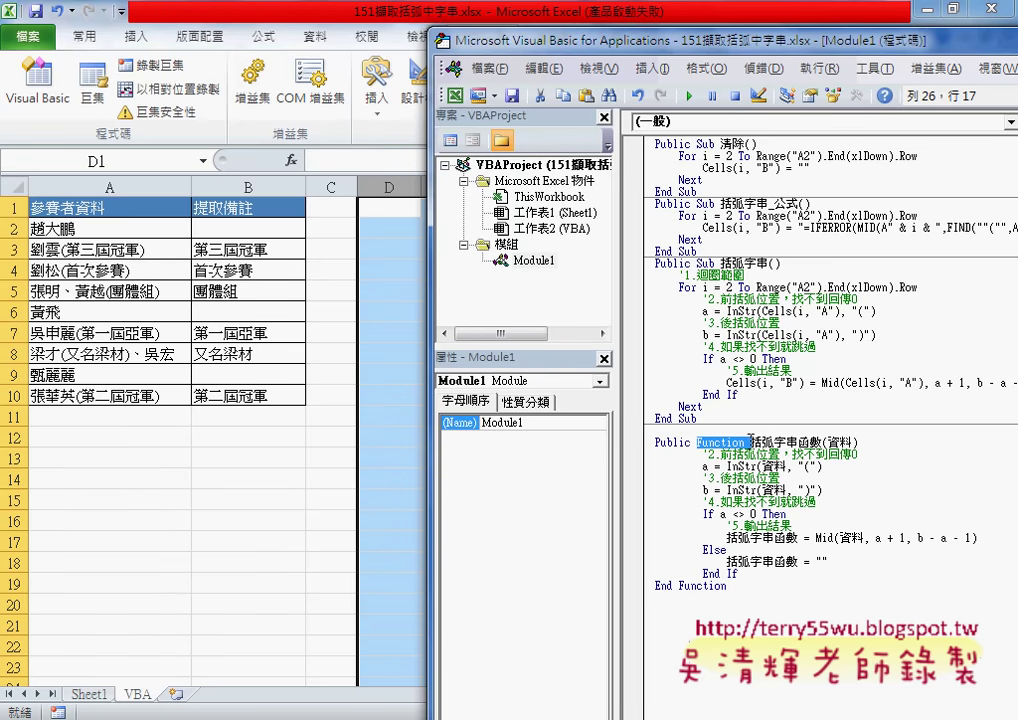
left_click_drag(250, 228, 267, 390)
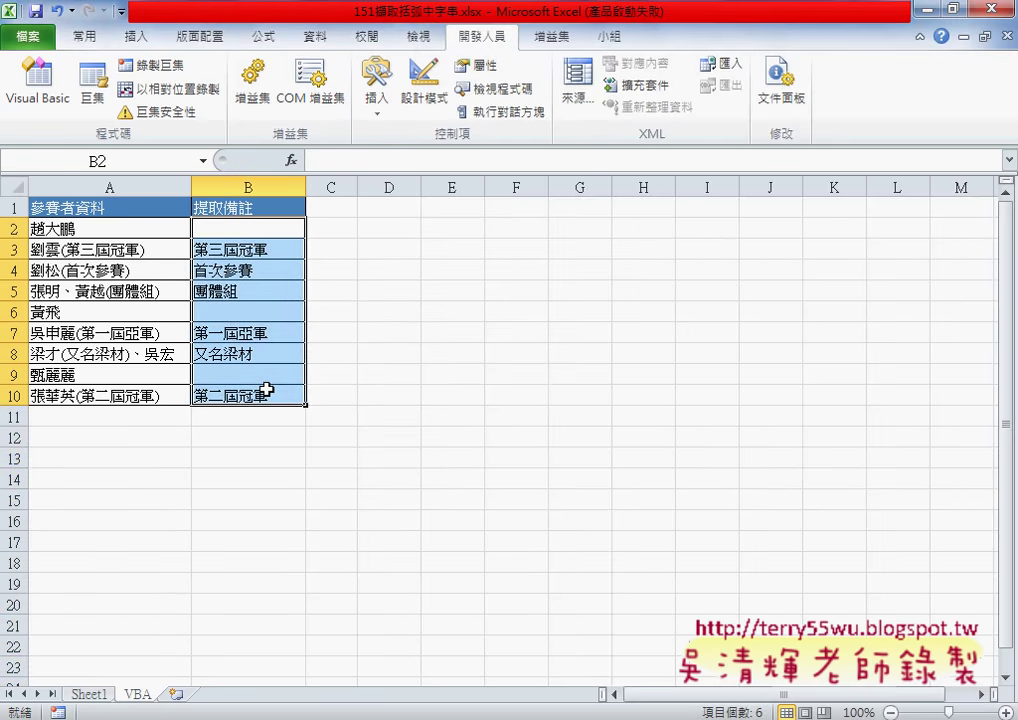
Step: Replace column B's macro output with the user-defined =括弧字串函數(A2), filled down from B2 to B10
key("Delete")
left_click(264, 228)
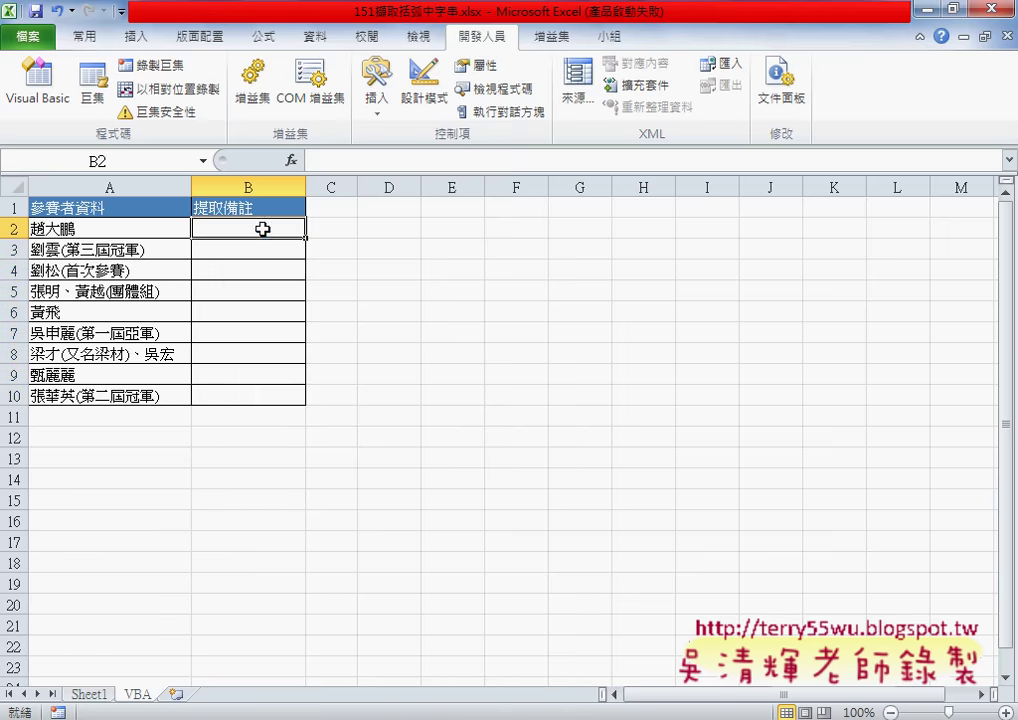
left_click(291, 160)
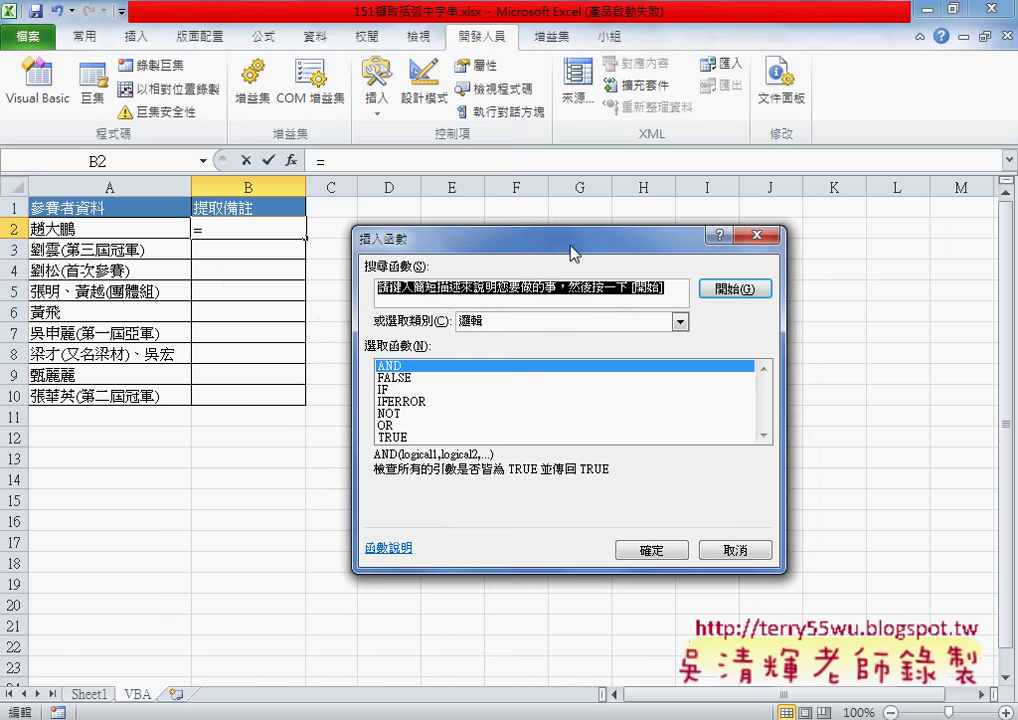
left_click(596, 326)
left_click(573, 470)
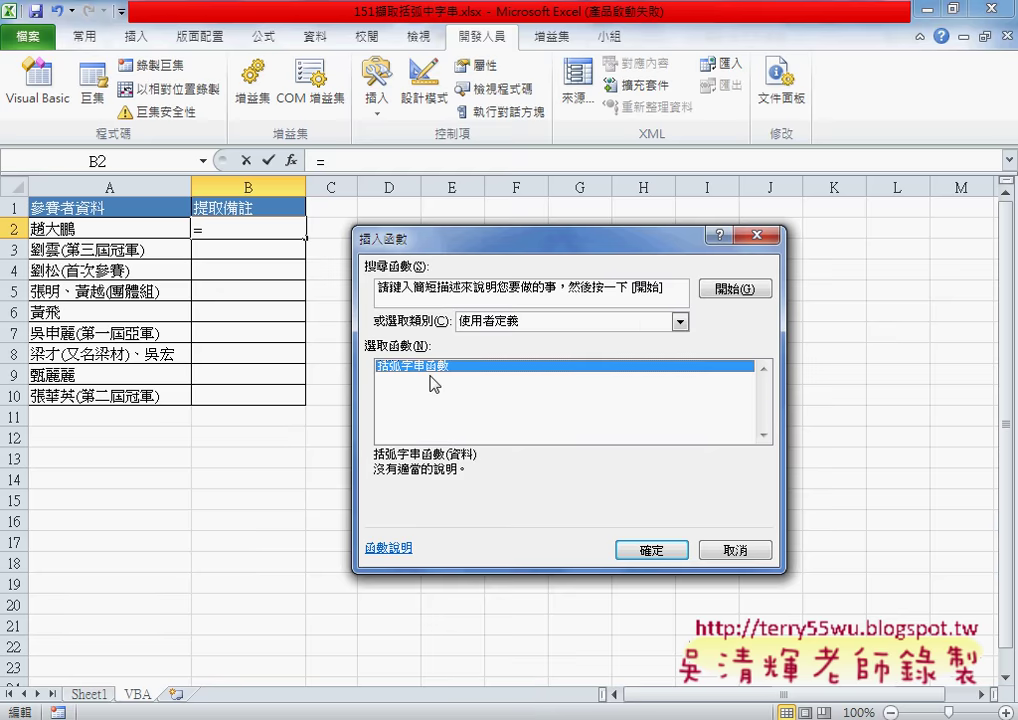
left_click(648, 545)
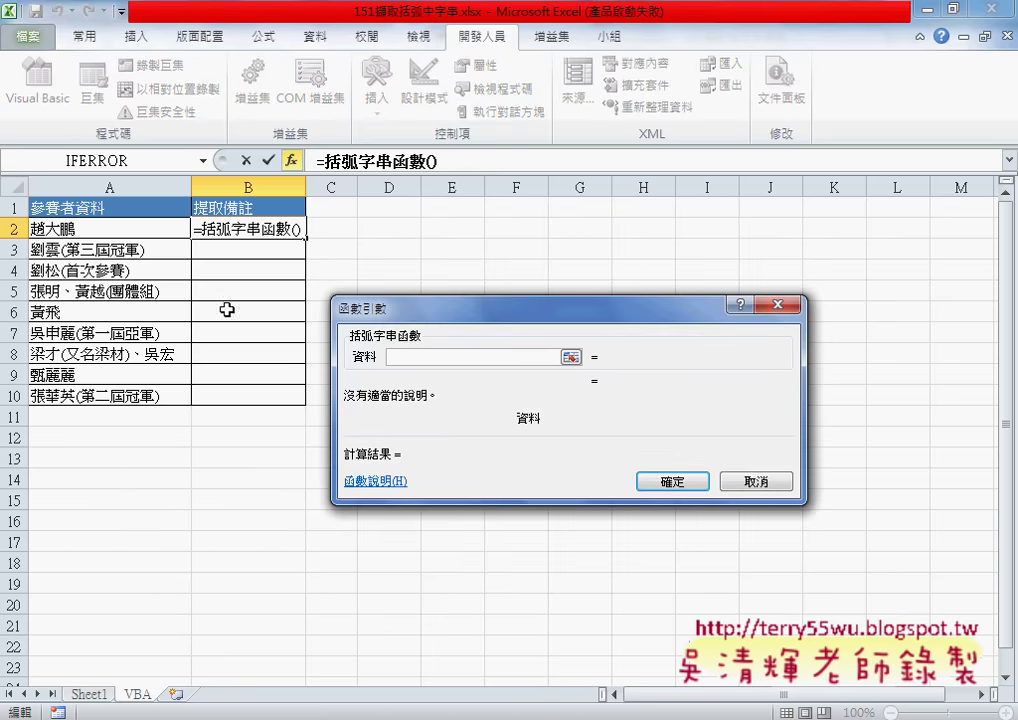
left_click(80, 229)
left_click(672, 482)
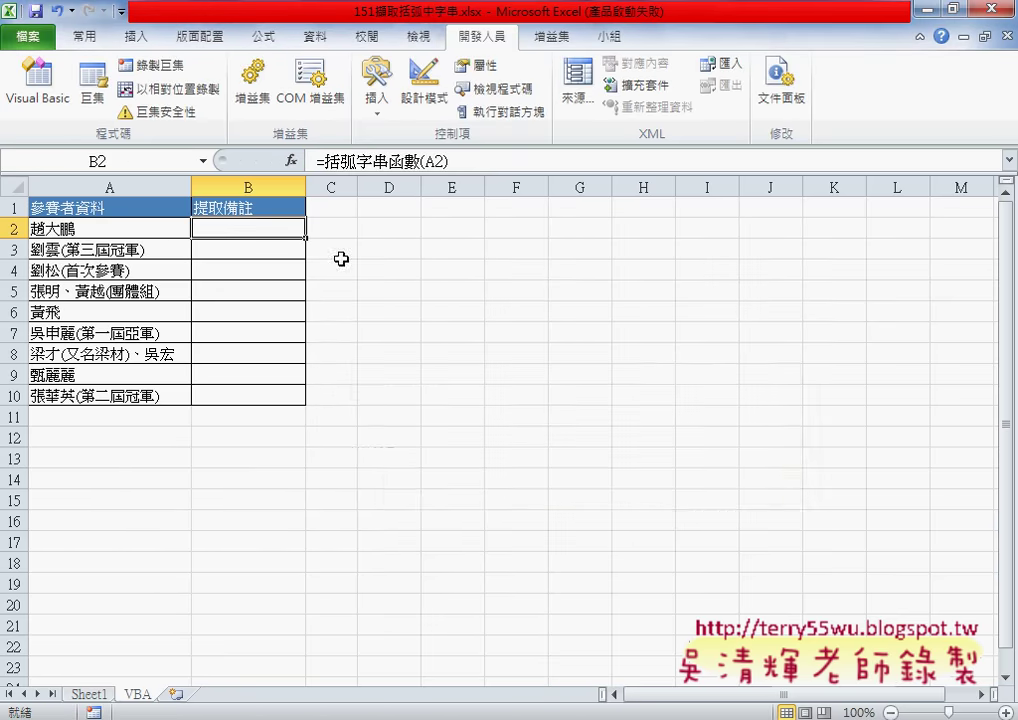
left_click_drag(305, 238, 299, 404)
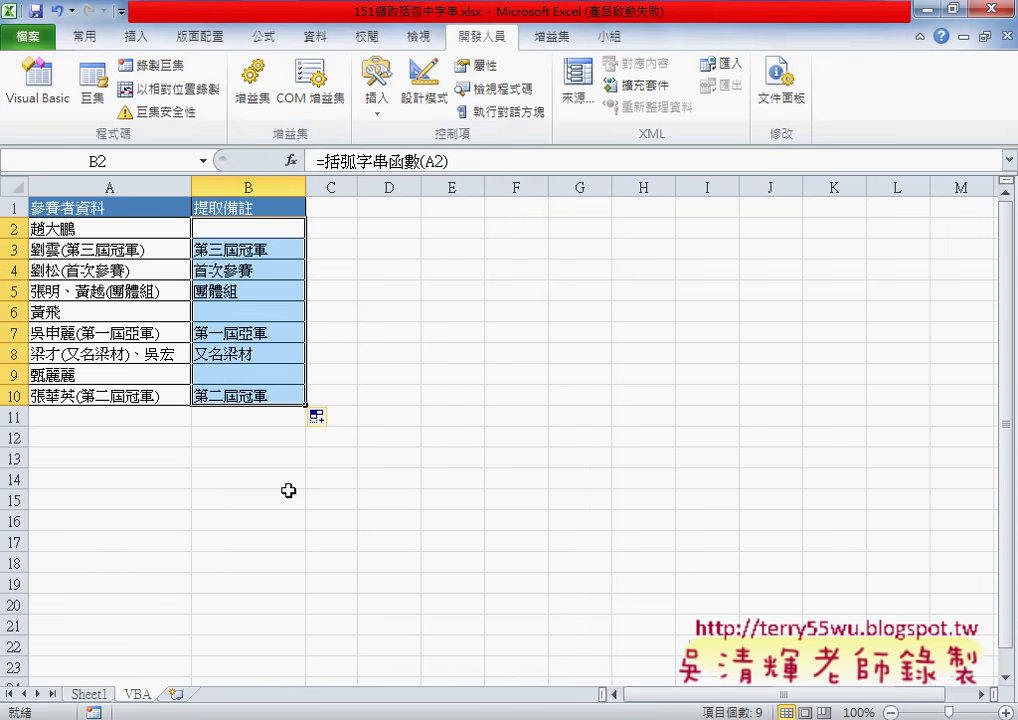
left_click(88, 694)
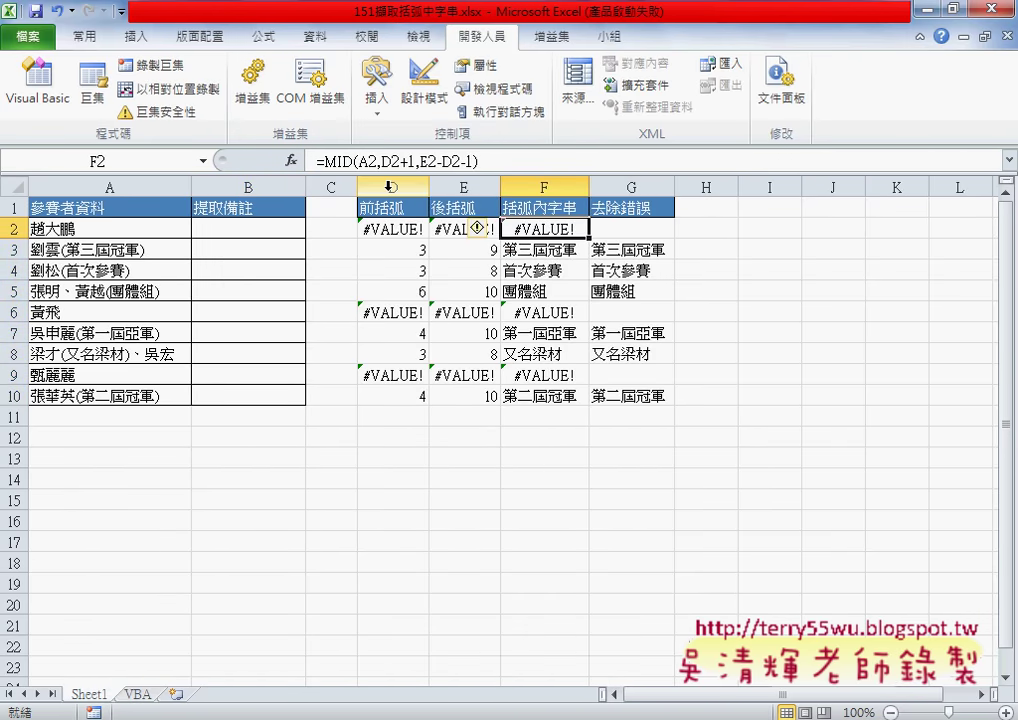
Step: On Sheet1, select helper columns D through G, then select cell B2
left_click_drag(393, 187, 614, 190)
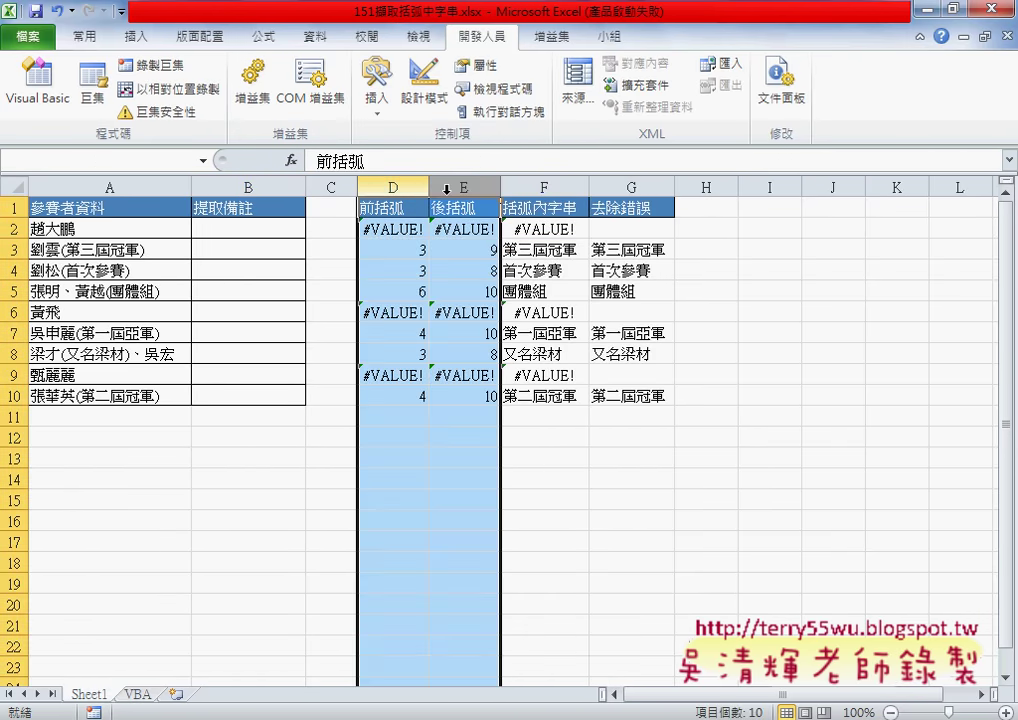
left_click(249, 230)
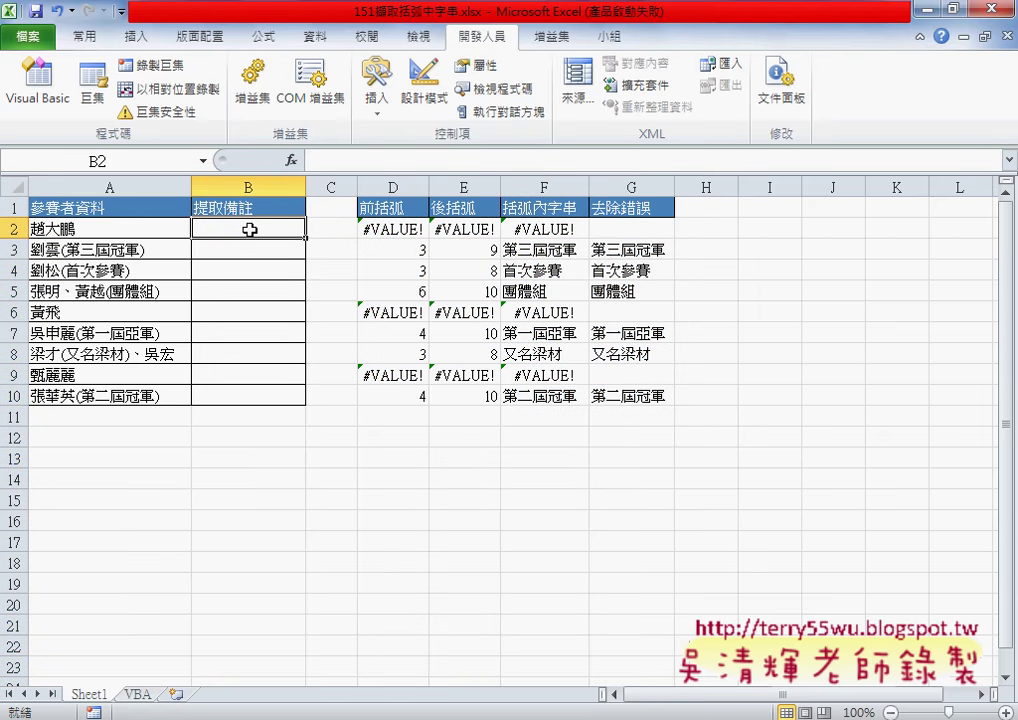